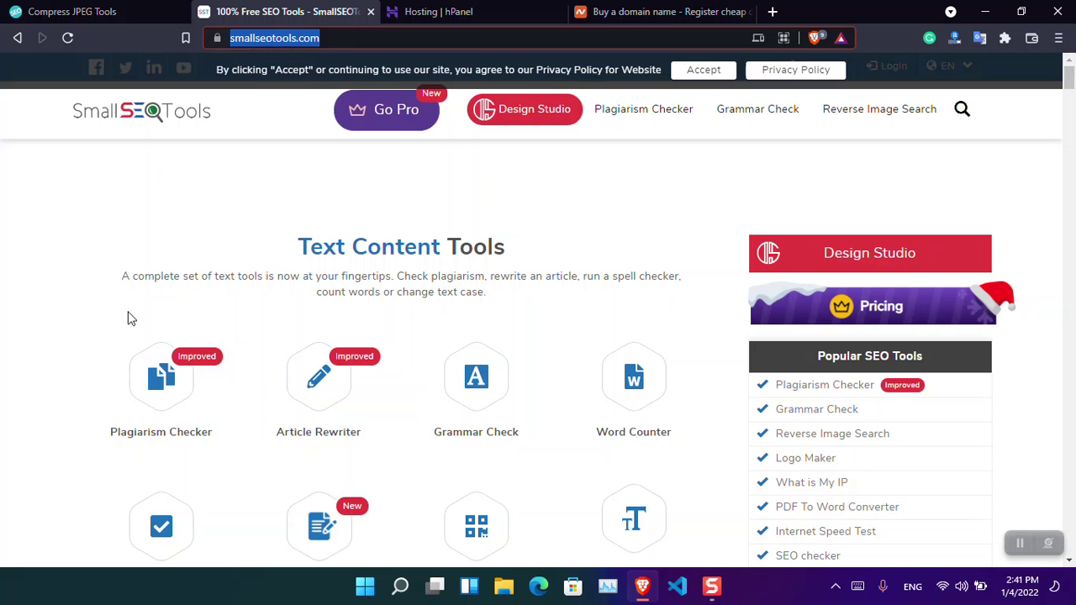
- Copy the smallseotools.com web address from its open page
drag(1069, 76, 1069, 91)
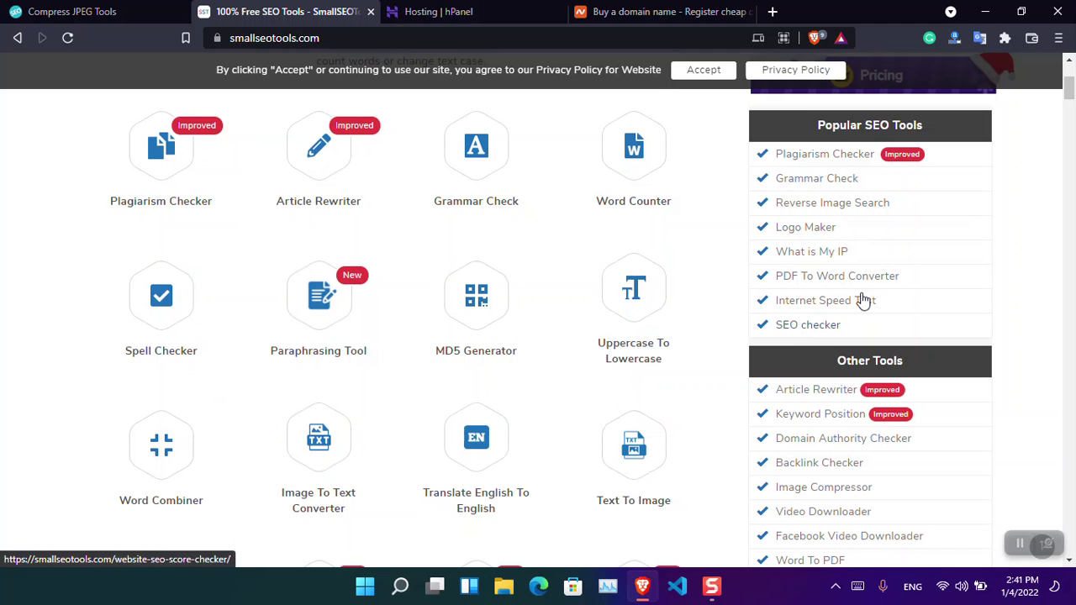
click(468, 37)
key(ctrl+c)
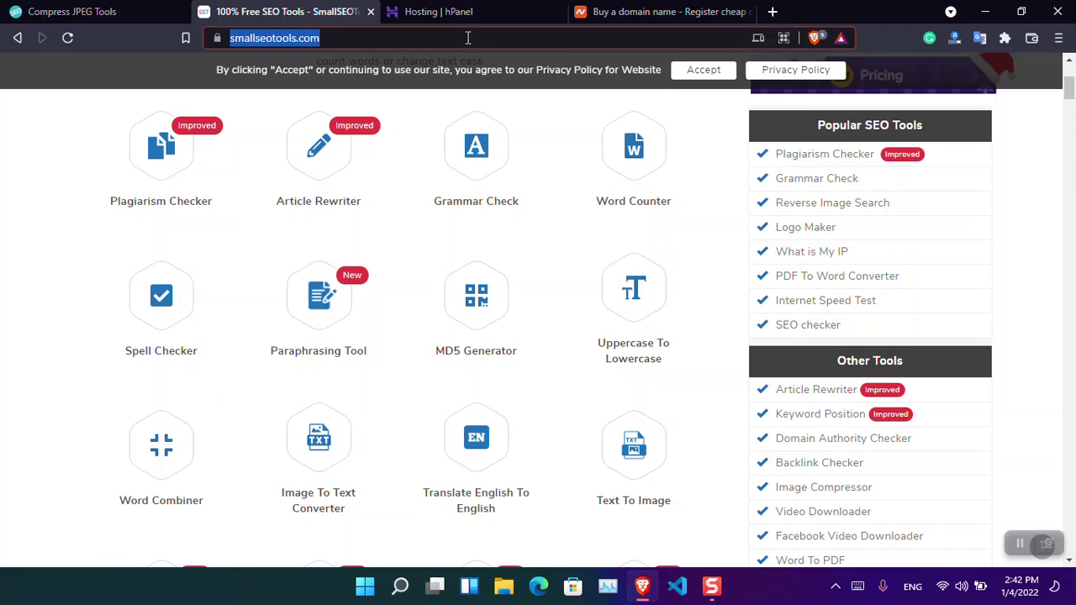
- Search the web for "smillarweb" in a new tab and open the Similarweb homepage, keeping only that site instead of the results page
click(772, 12)
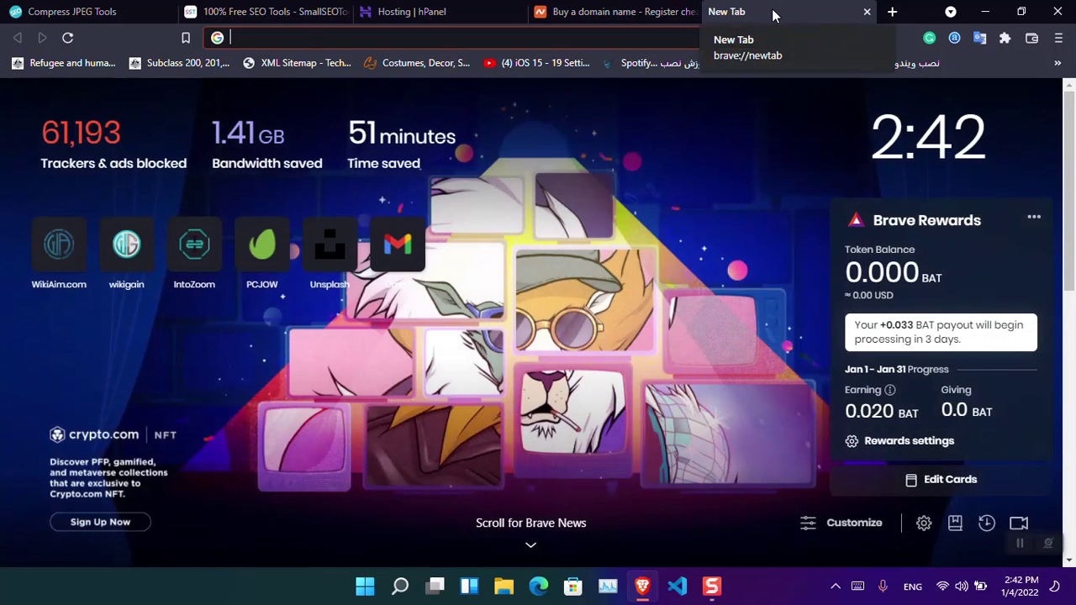
text(sm)
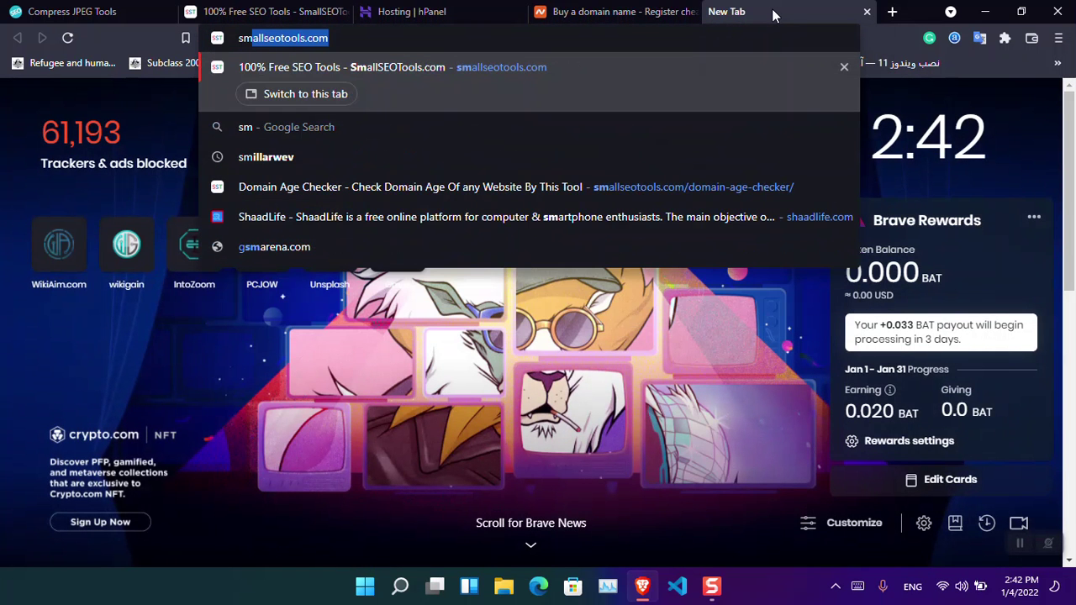
text(illarweb)
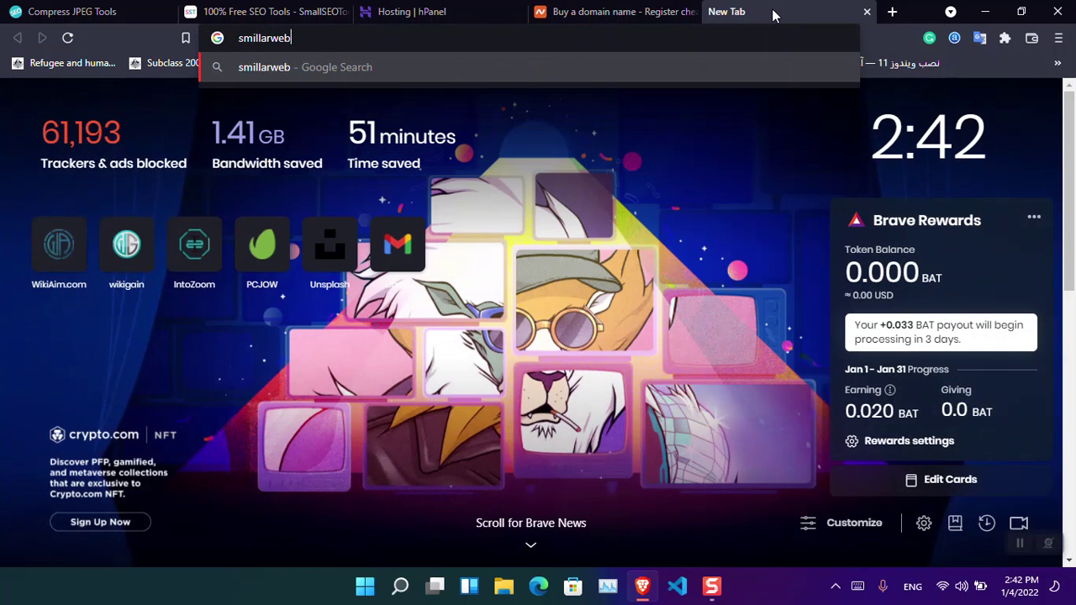
key(Return)
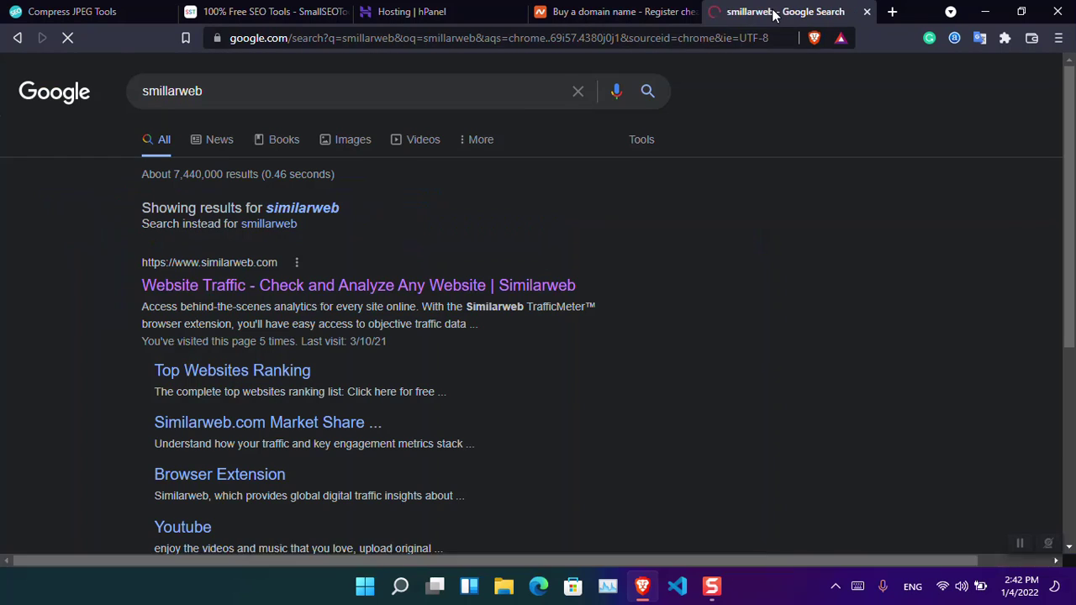
middle_click(356, 291)
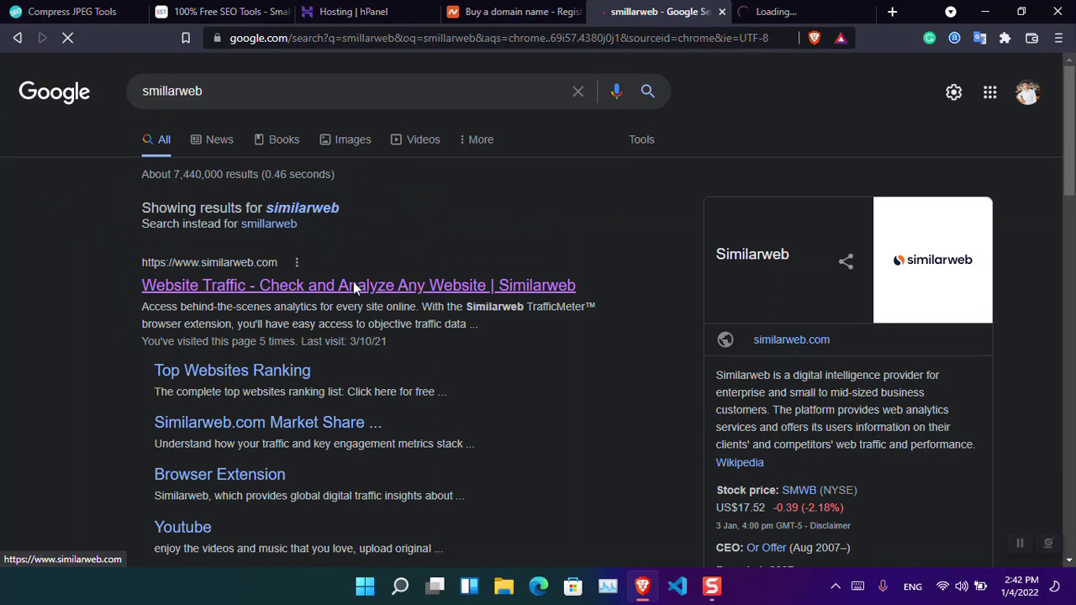
click(765, 10)
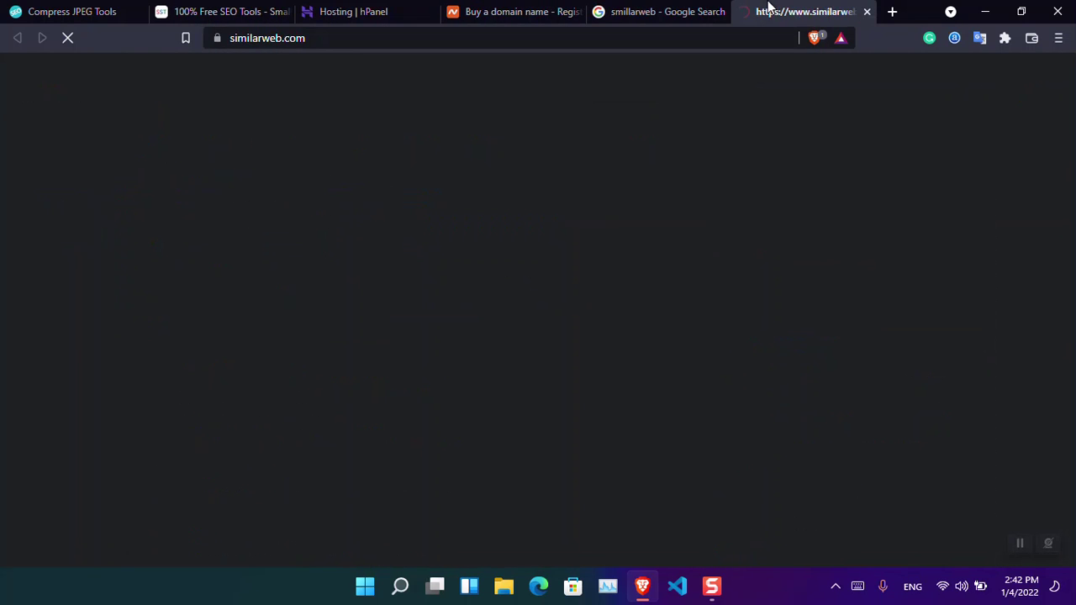
click(722, 12)
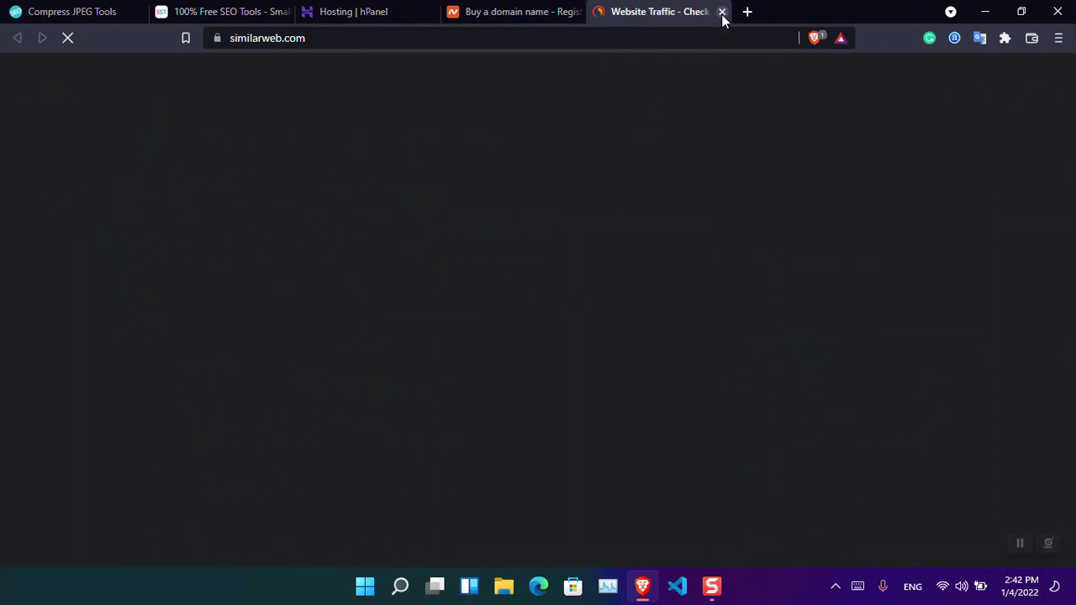
click(236, 10)
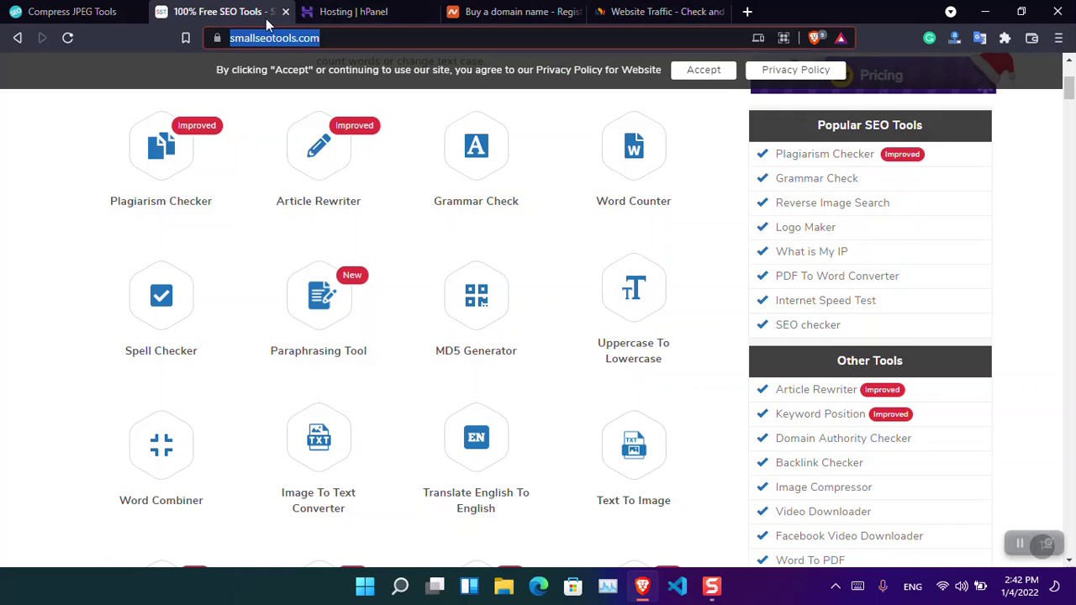
click(604, 8)
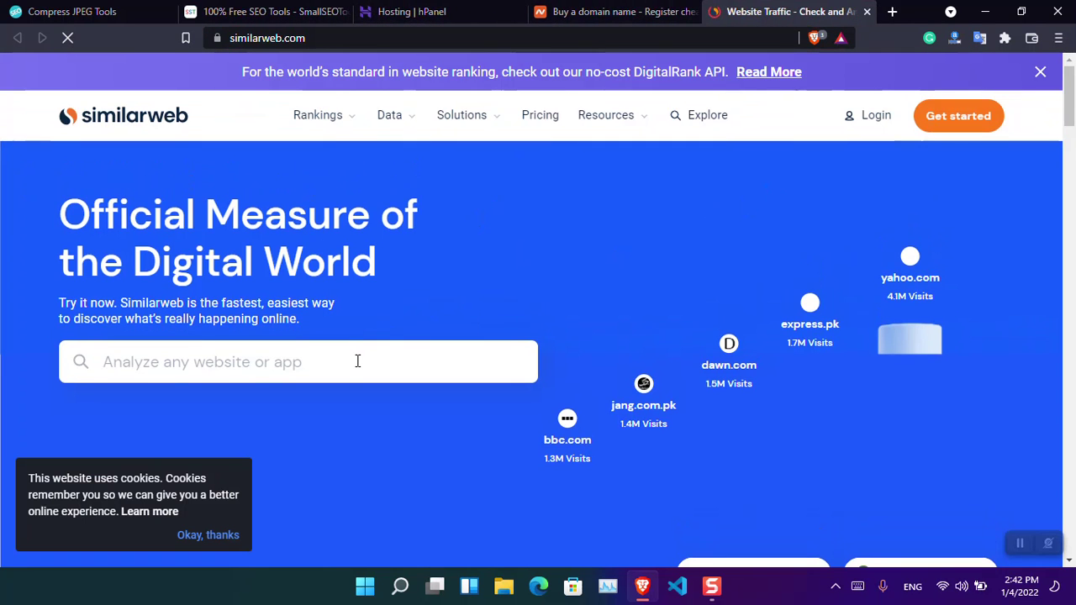
click(357, 361)
key(ctrl+v)
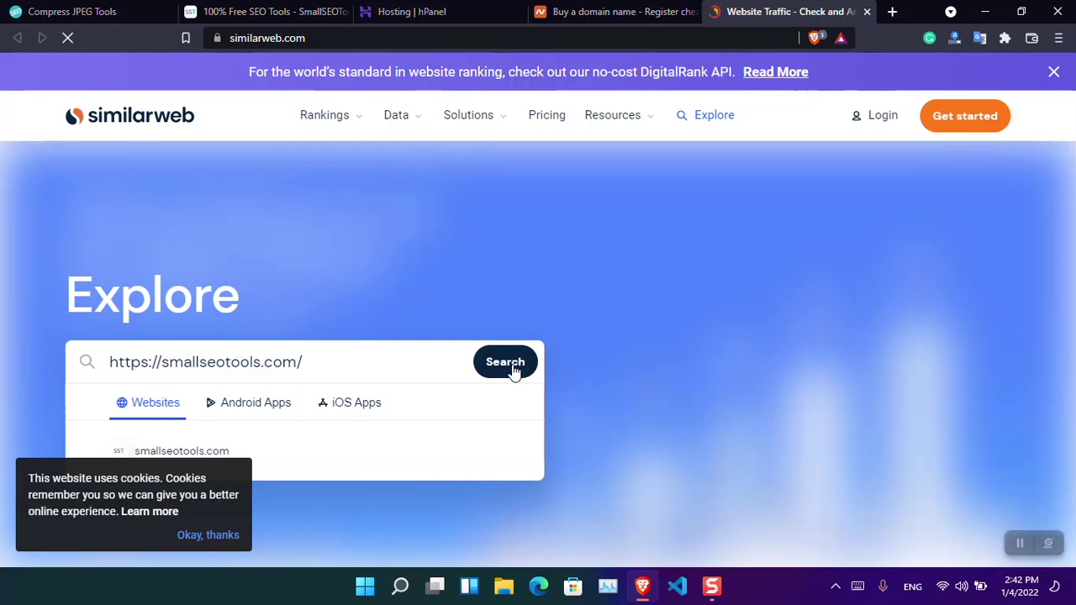
click(513, 369)
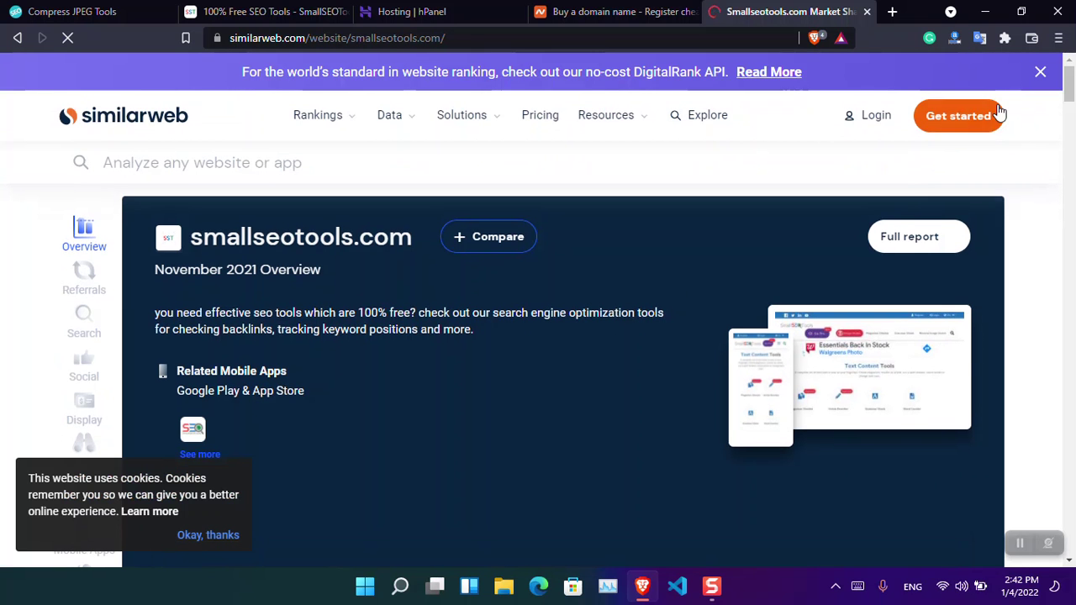
- Examine the smallseotools.com report: monthly visits over the last six months, traffic by country, and traffic sources
drag(1070, 84, 1070, 133)
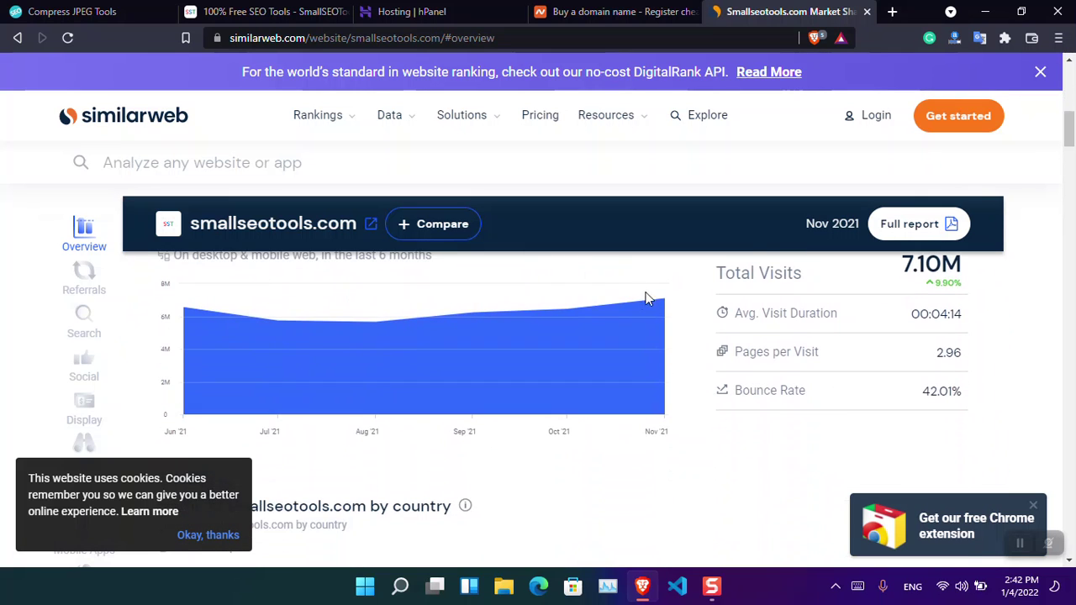
mouse_move(669, 307)
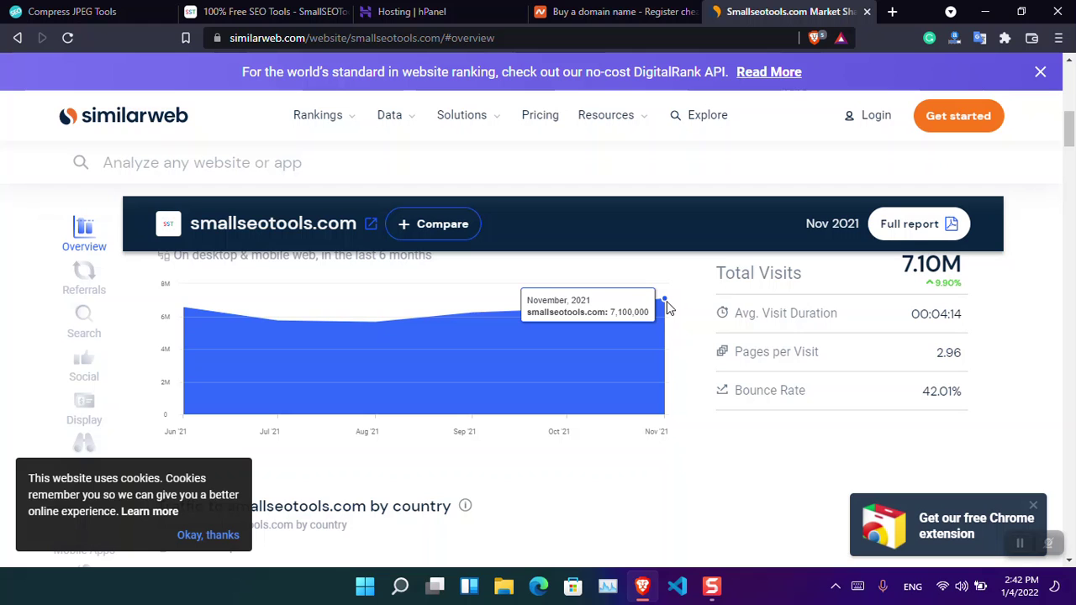
mouse_move(543, 311)
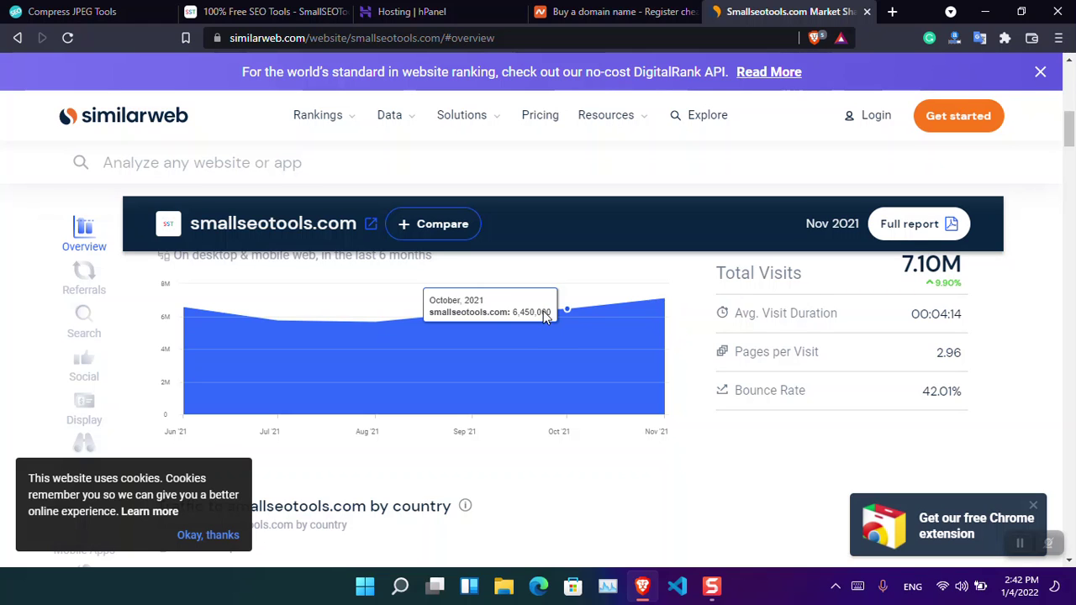
mouse_move(475, 324)
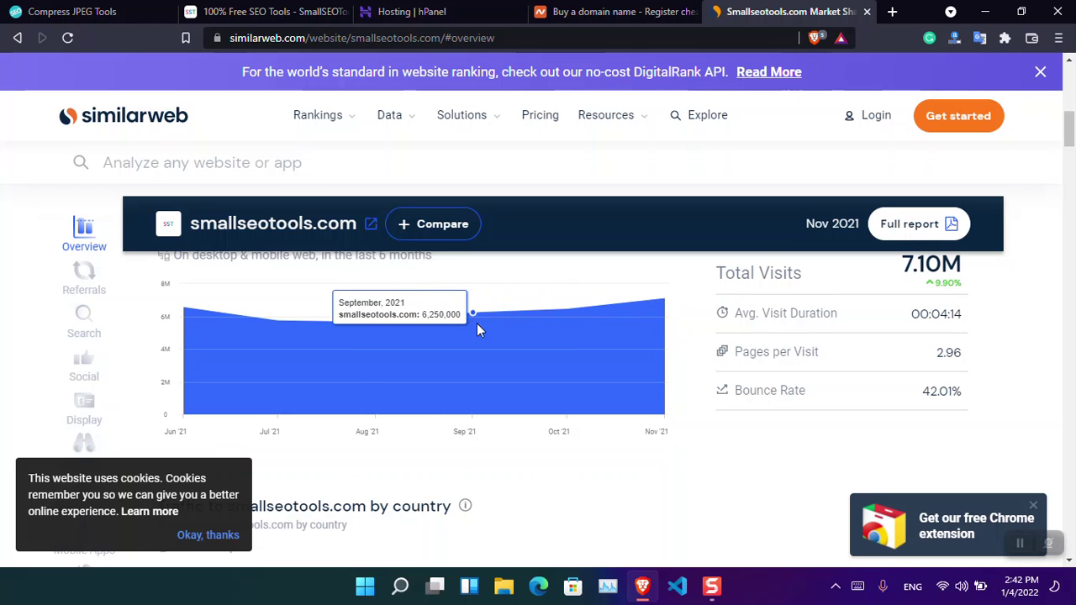
mouse_move(372, 324)
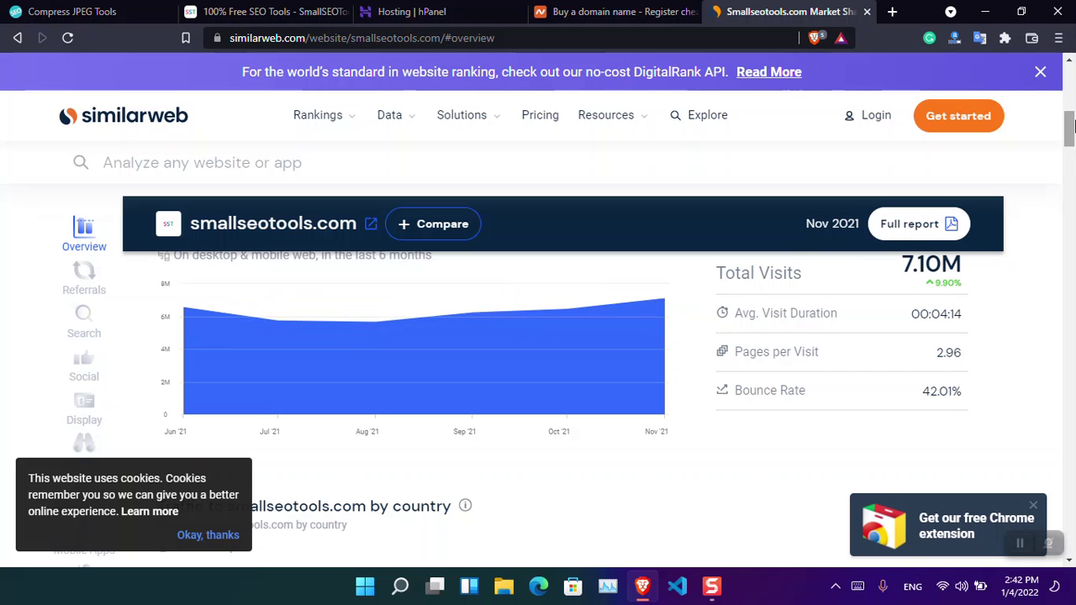
drag(1070, 128, 1070, 145)
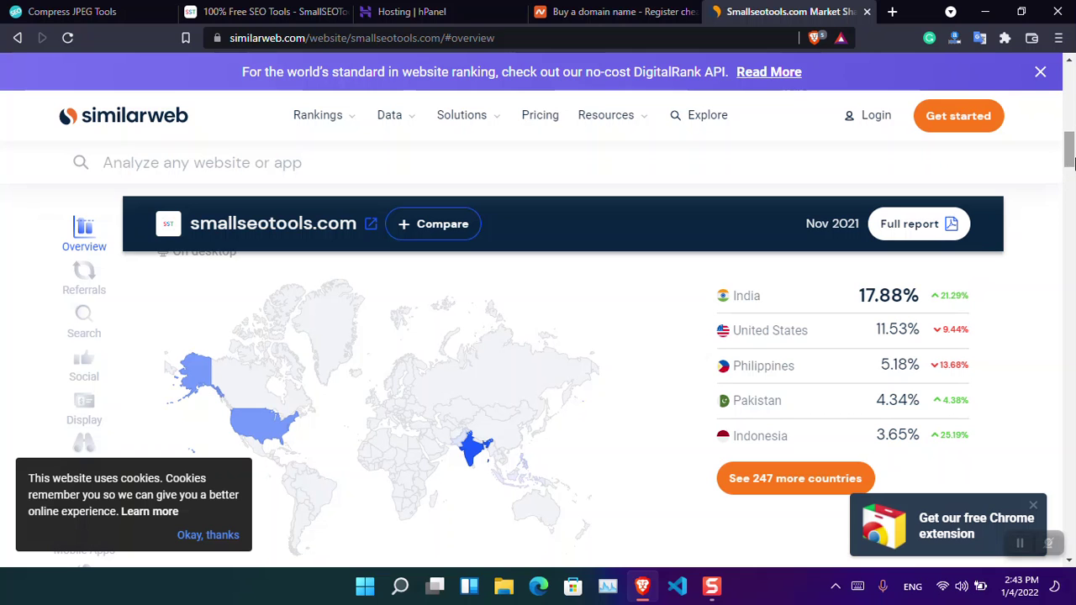
drag(1069, 162, 1069, 200)
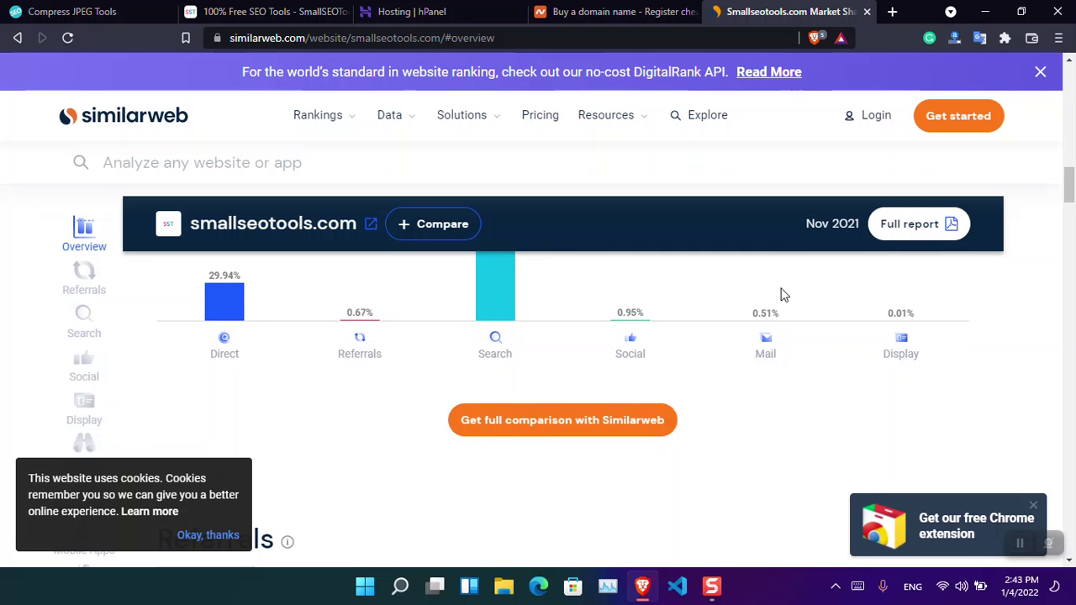
drag(1069, 195, 1069, 274)
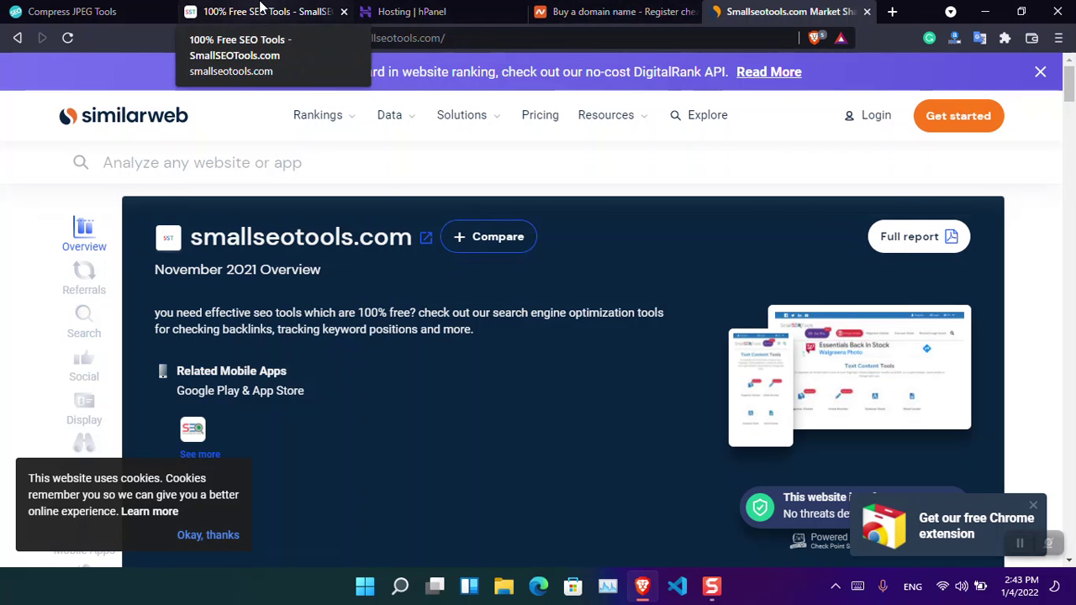
- Return to the SmallSEOTools site and turn Brave Shields down for it
click(260, 11)
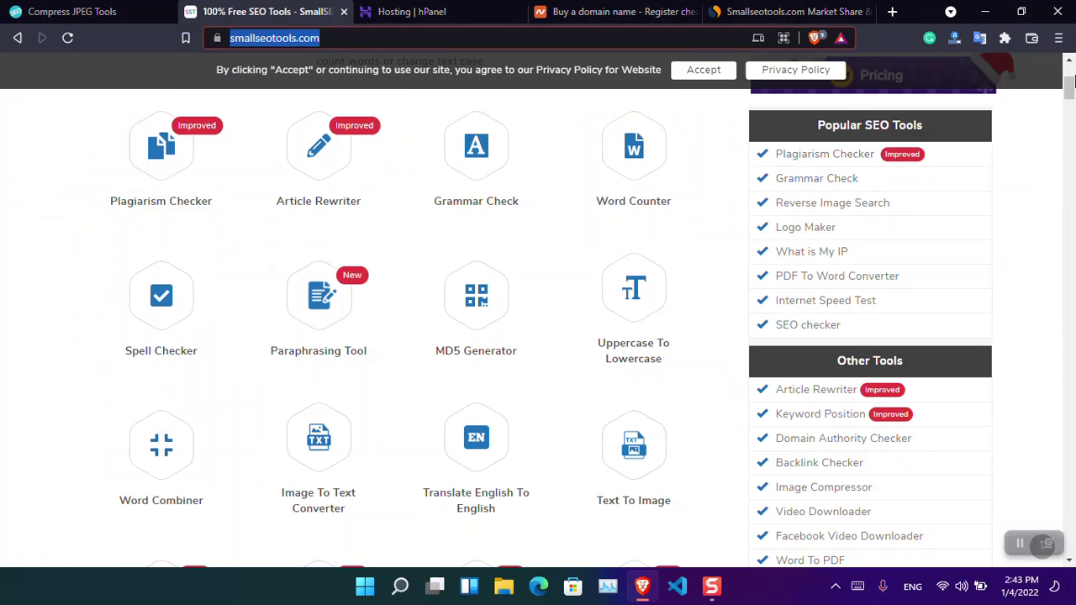
drag(1070, 91, 1069, 63)
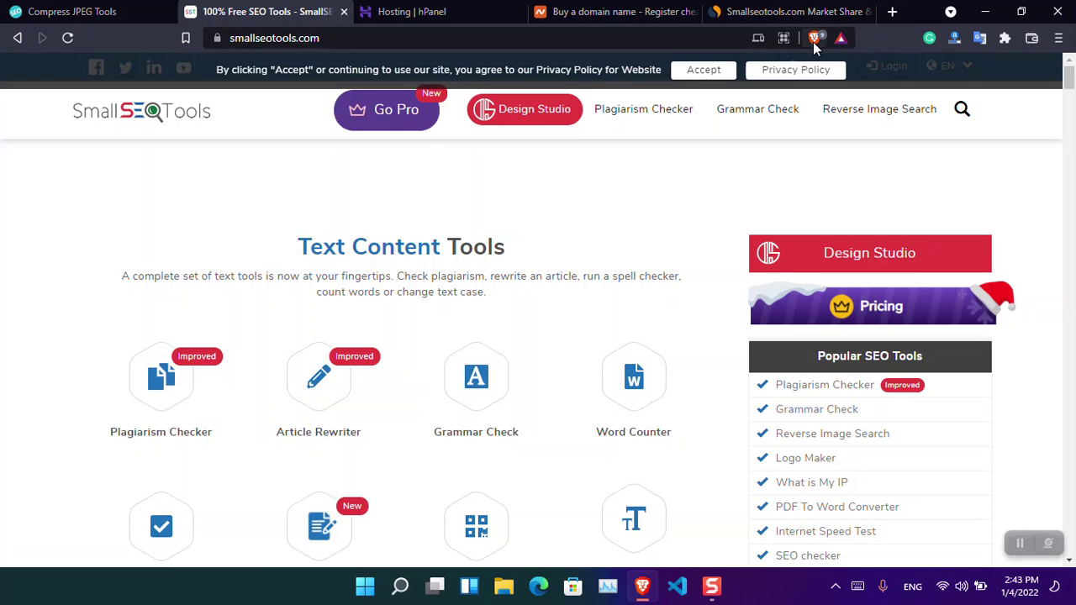
click(814, 41)
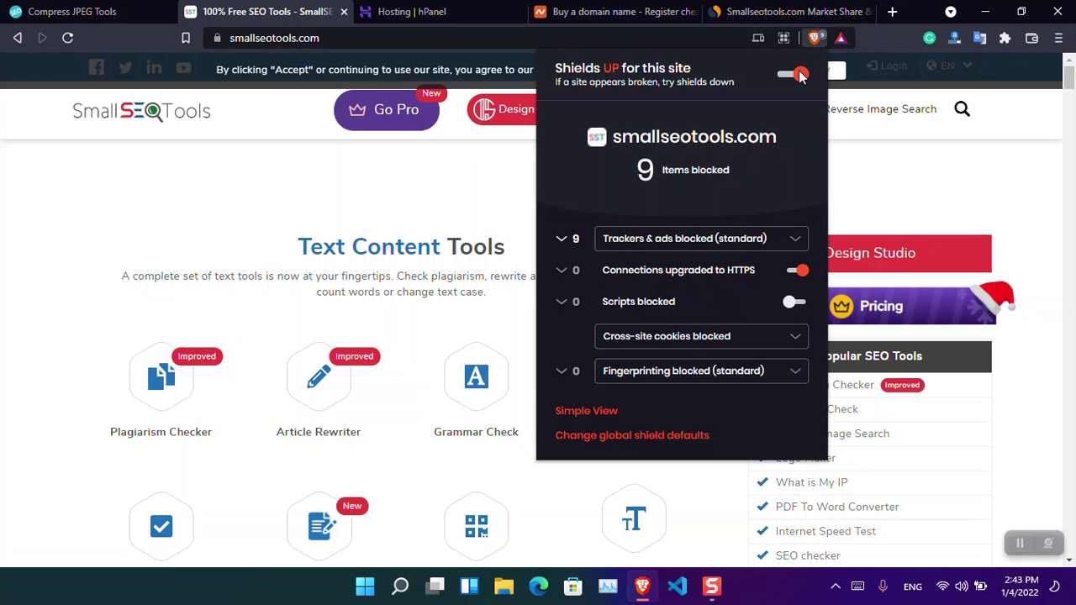
click(794, 74)
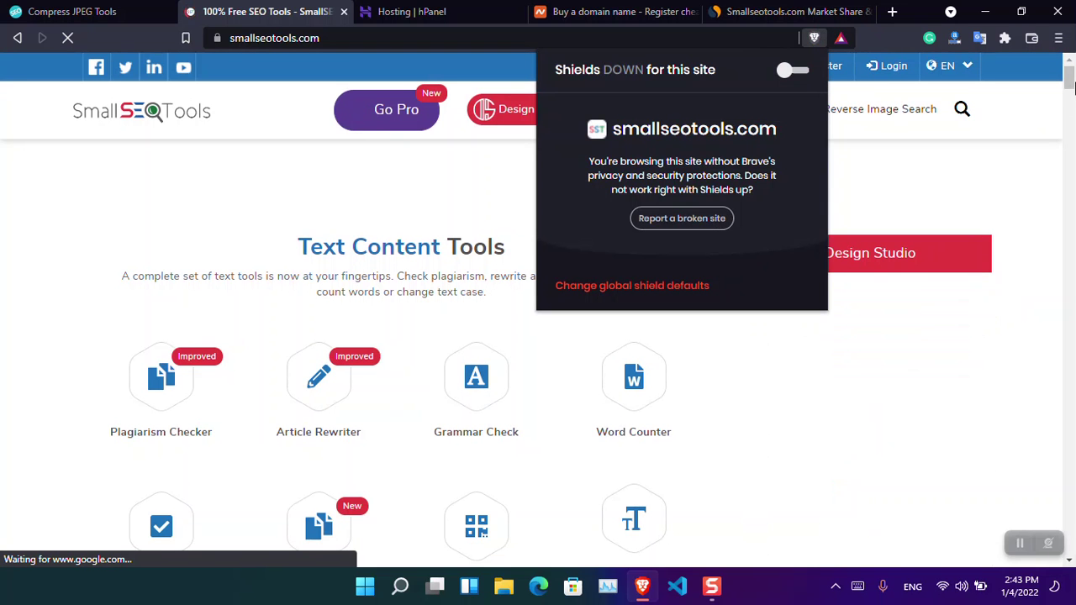
- Review the ads shown across the SmallSEOTools homepage and turn Brave Shields back up for the site
drag(1072, 90, 1071, 223)
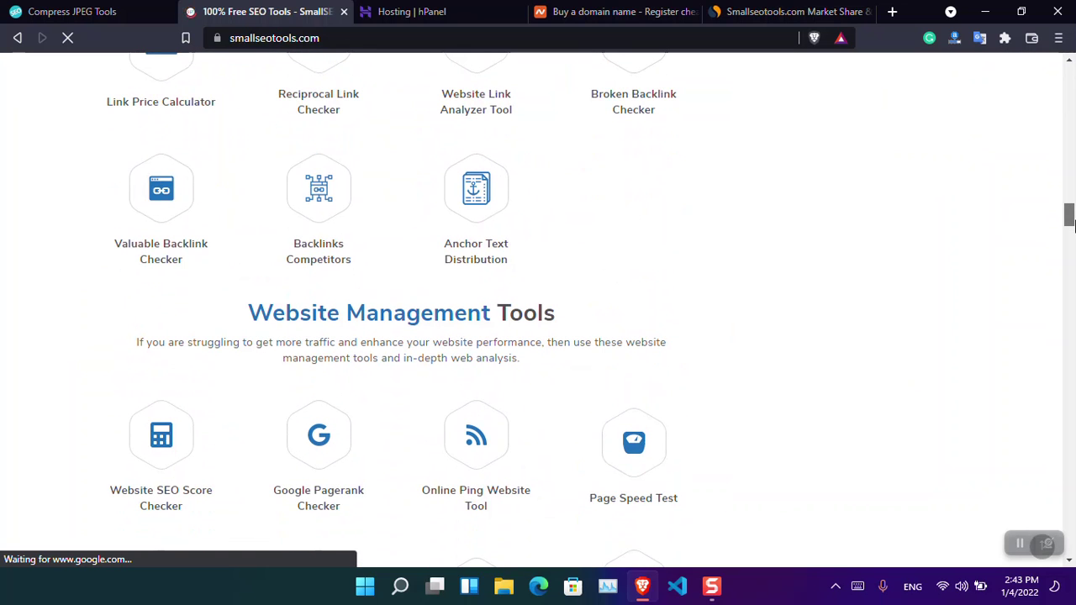
drag(1072, 223, 1072, 229)
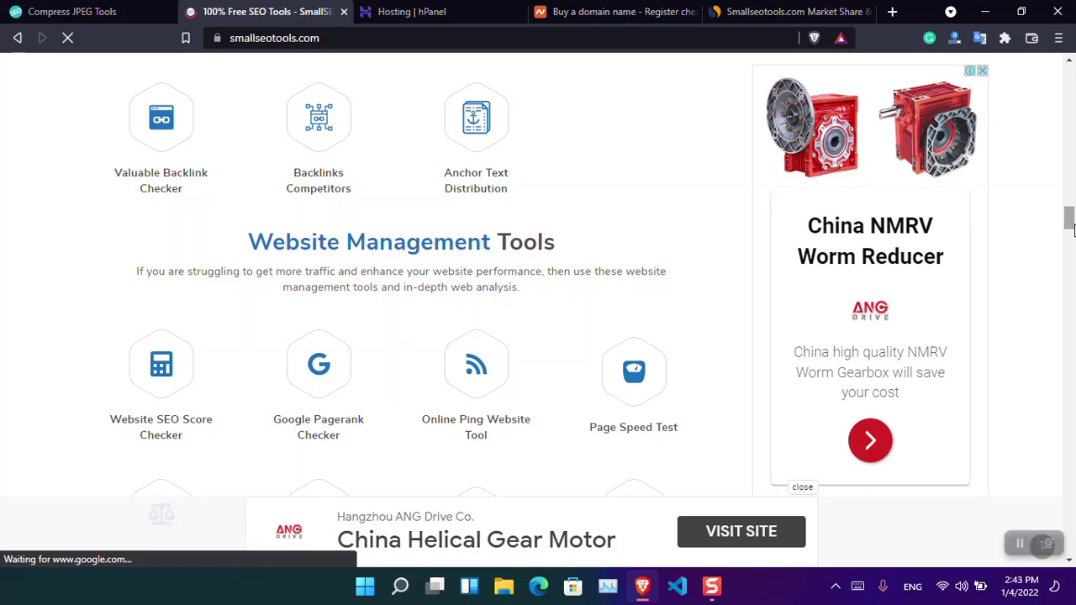
drag(1073, 229, 1074, 86)
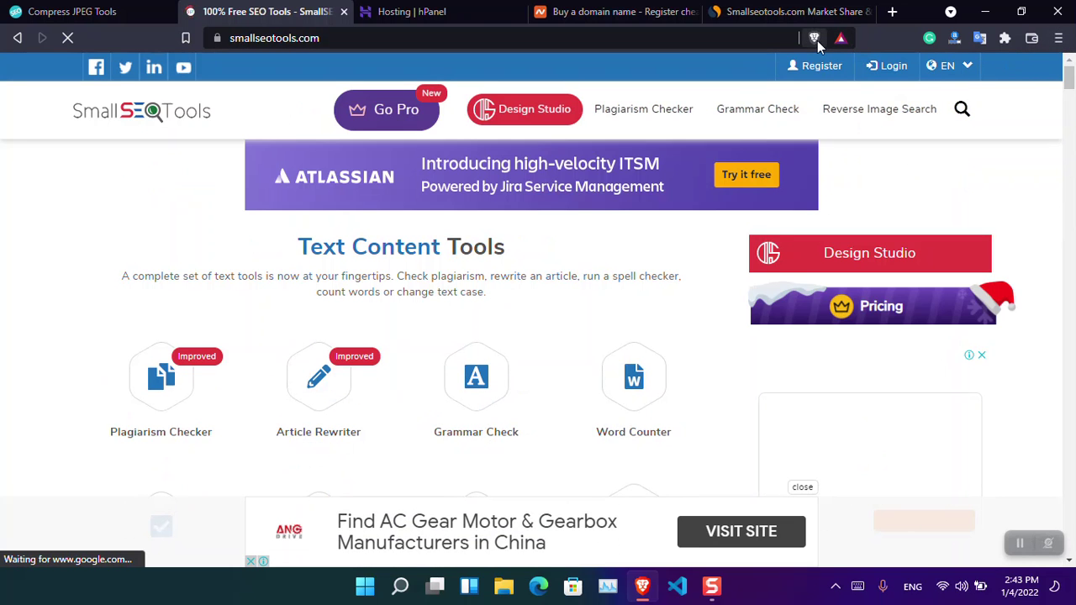
click(815, 39)
click(791, 78)
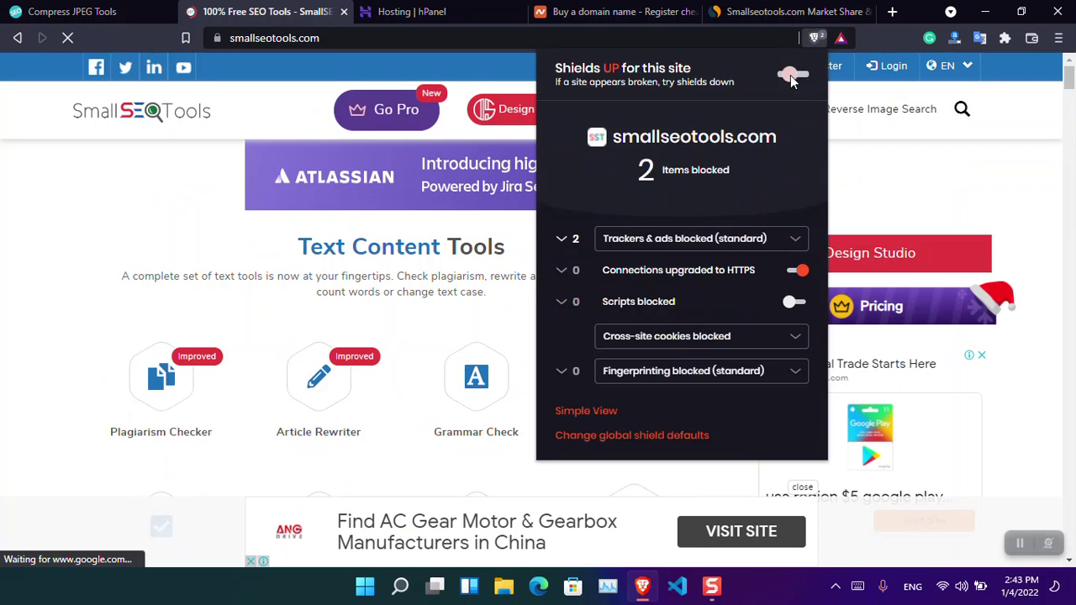
- Look through the full list of SEO tools on the compressjpeg.us homepage down to its footer
click(141, 9)
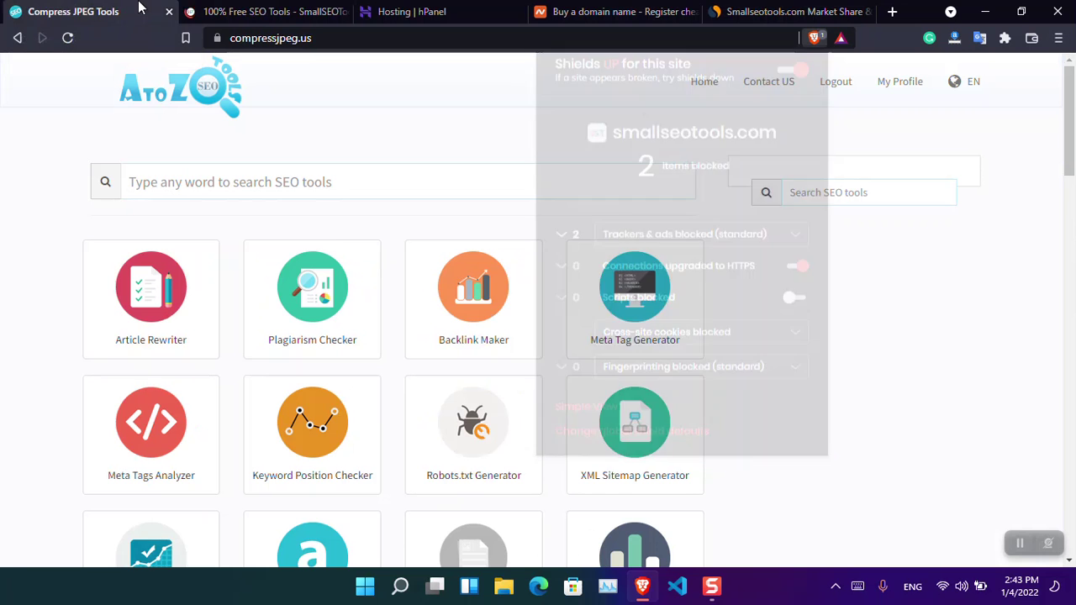
click(331, 45)
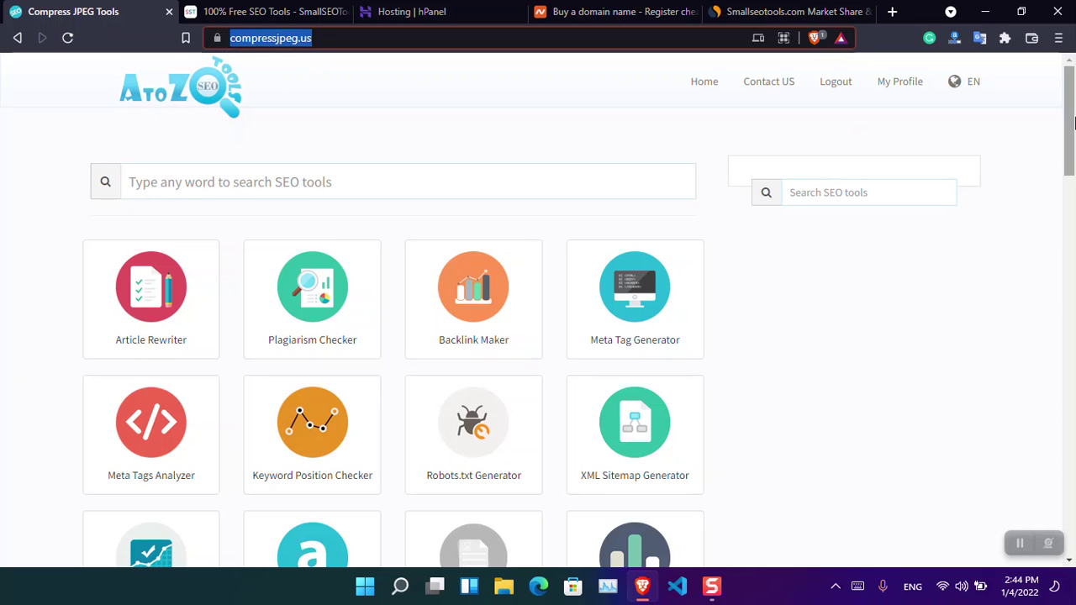
drag(1074, 124, 1074, 164)
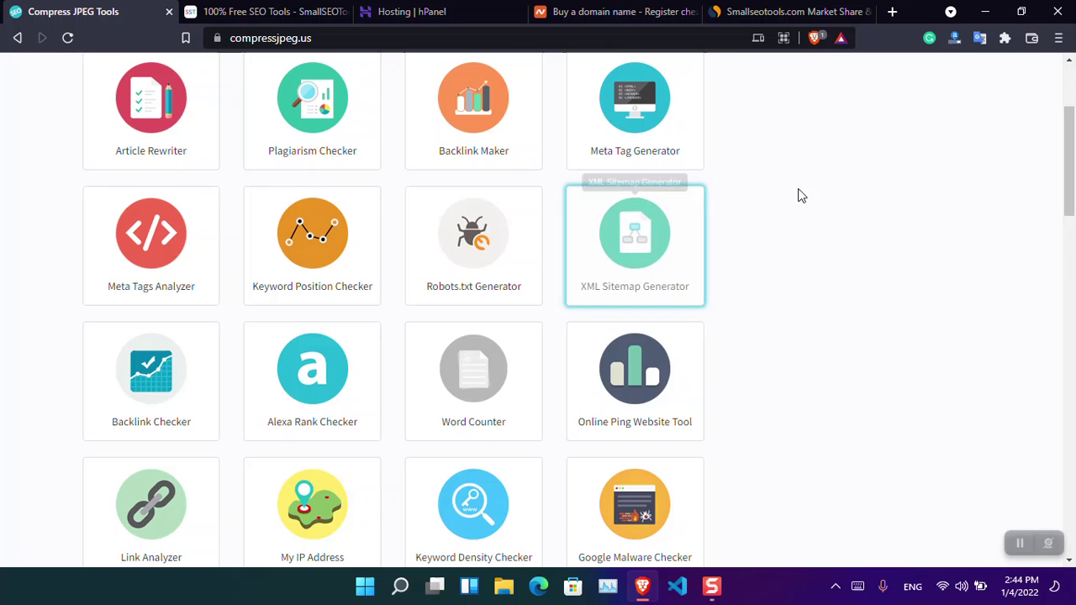
drag(1074, 147, 1073, 476)
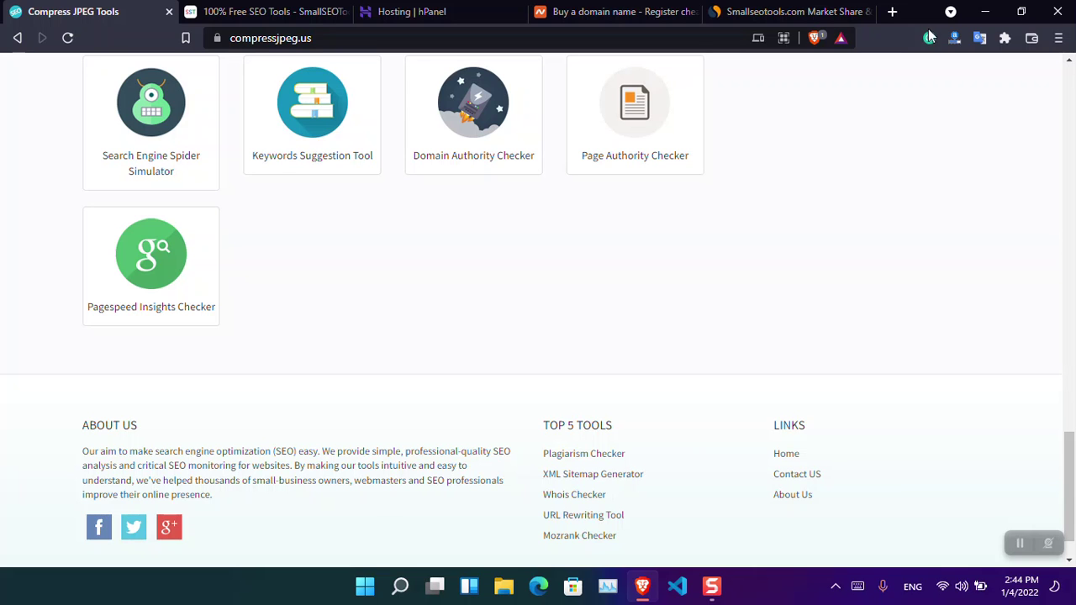
- Close the Similarweb report on smallseotools.com
click(832, 11)
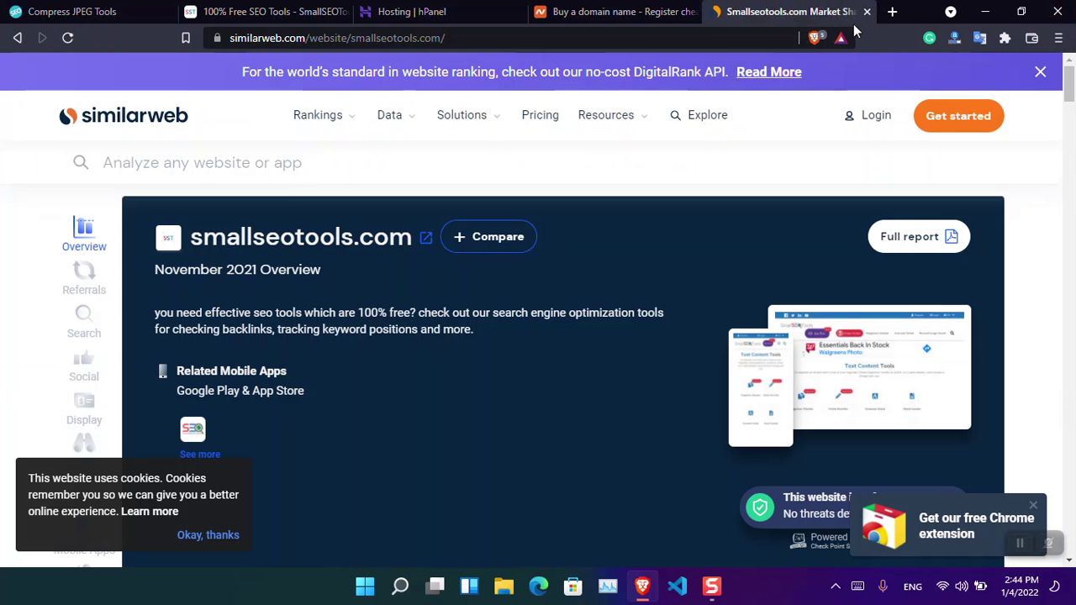
click(867, 11)
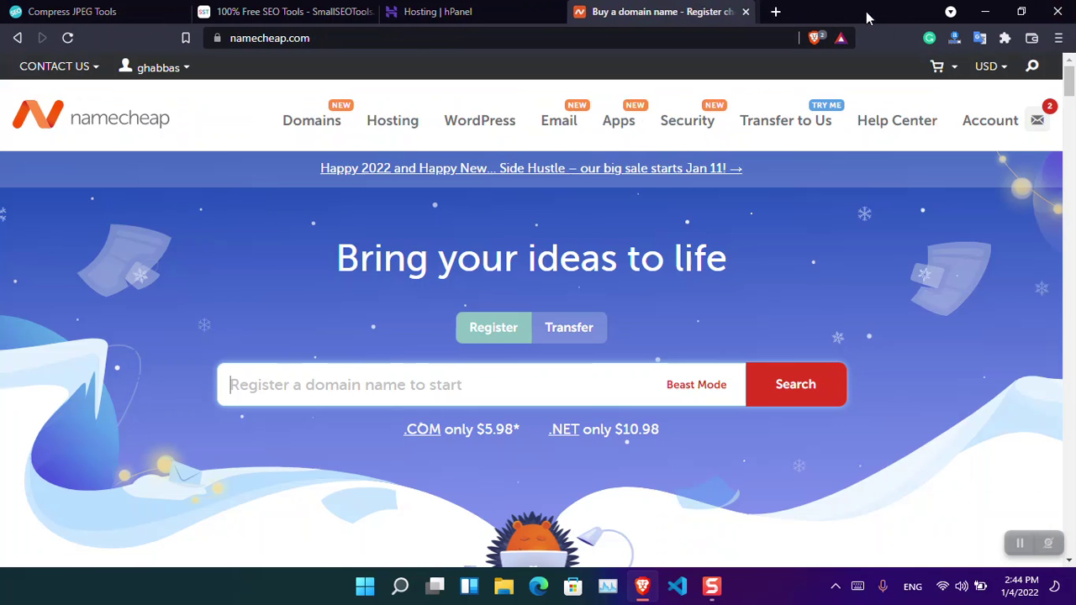
- Open codecanyon.net in a new tab, glance at the compressjpeg.us site, and return to CodeCanyon
click(772, 12)
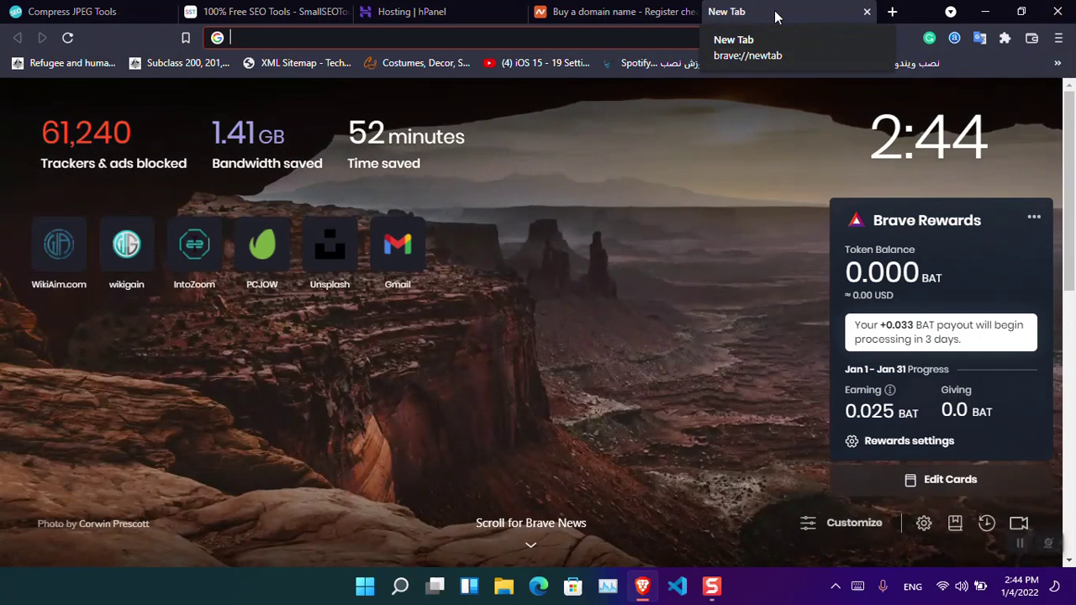
text(code)
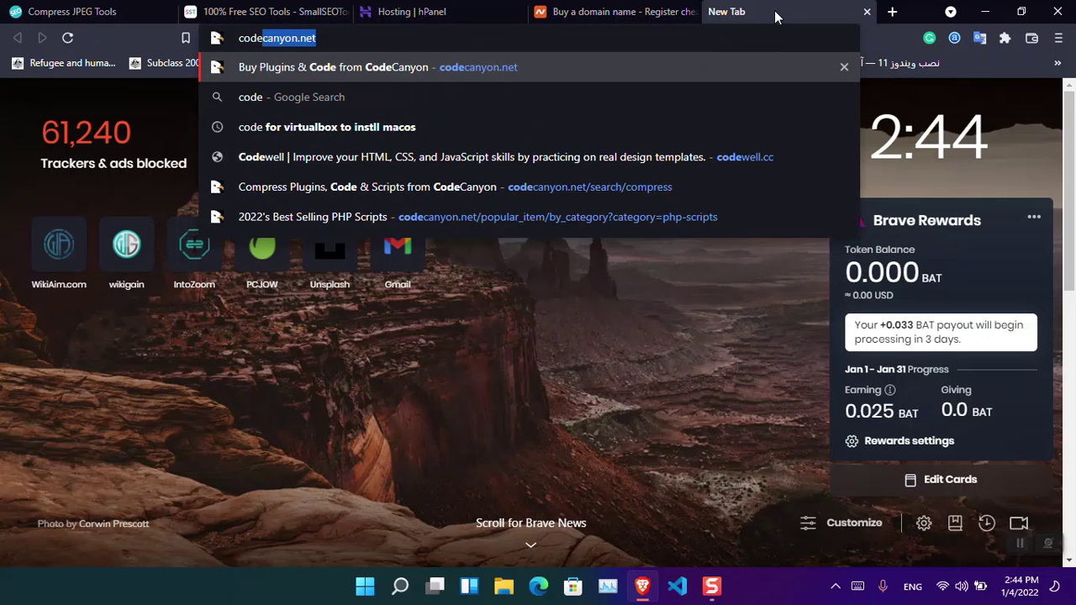
key(Return)
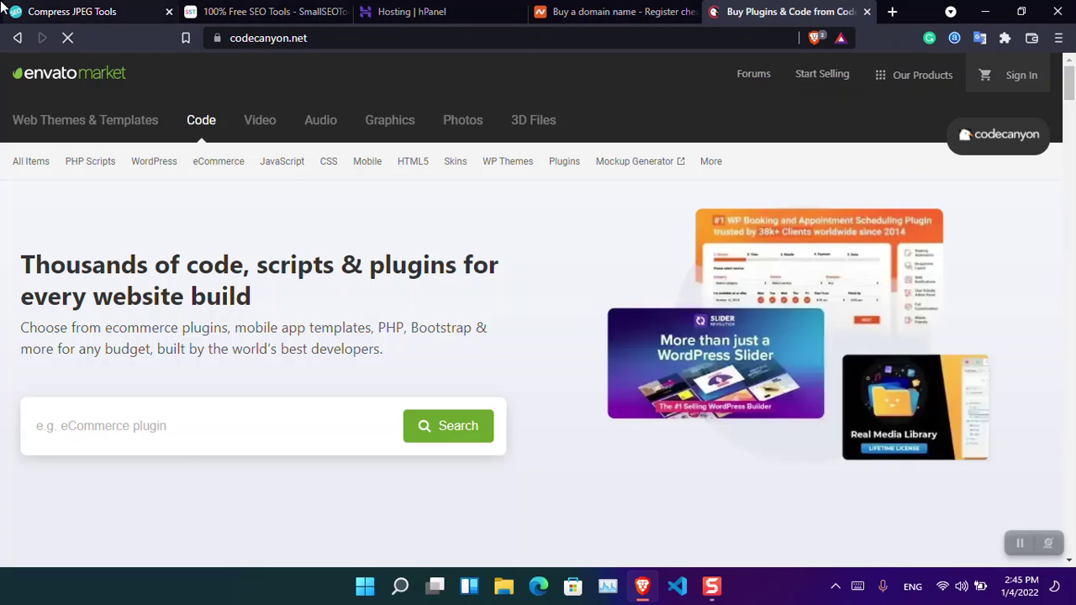
click(4, 9)
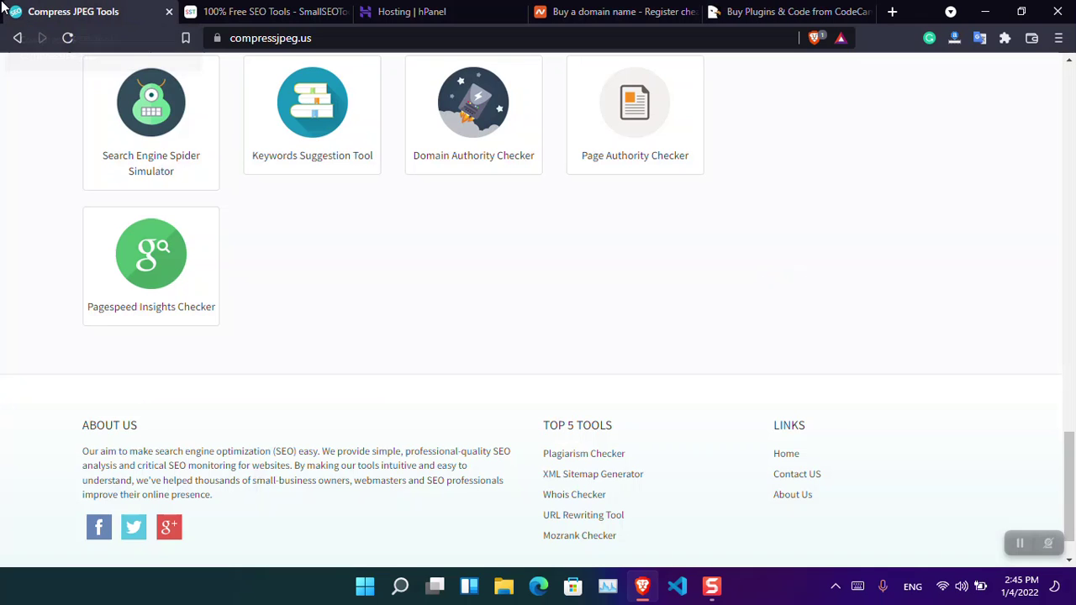
click(754, 6)
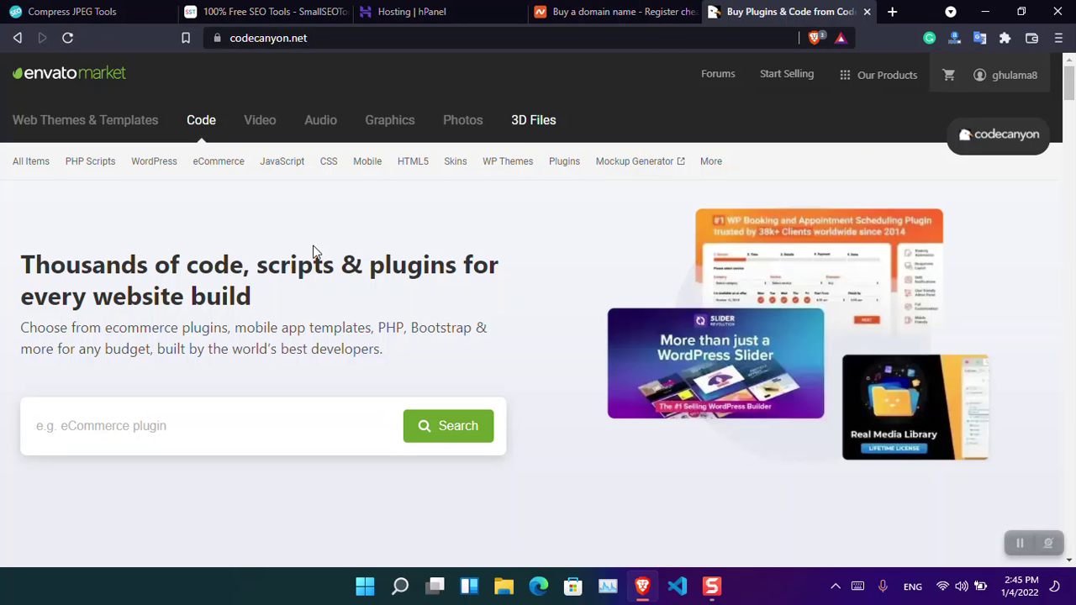
- Search CodeCanyon for AtoZ and open the AtoZ SEO Tools - Search Engine Optimization Tools item
click(227, 417)
text(AtoZ)
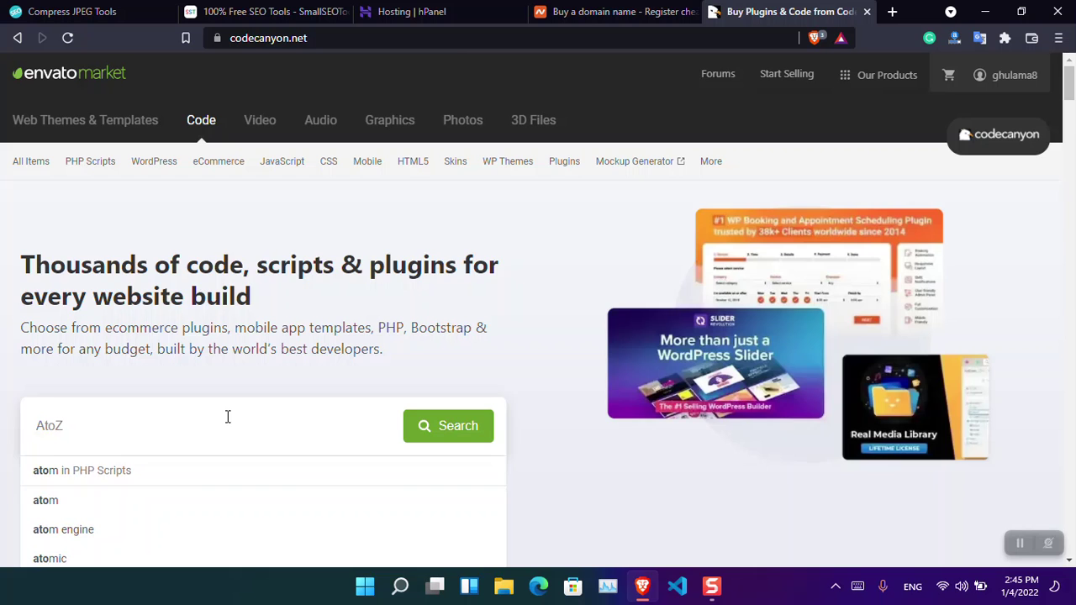
key(Return)
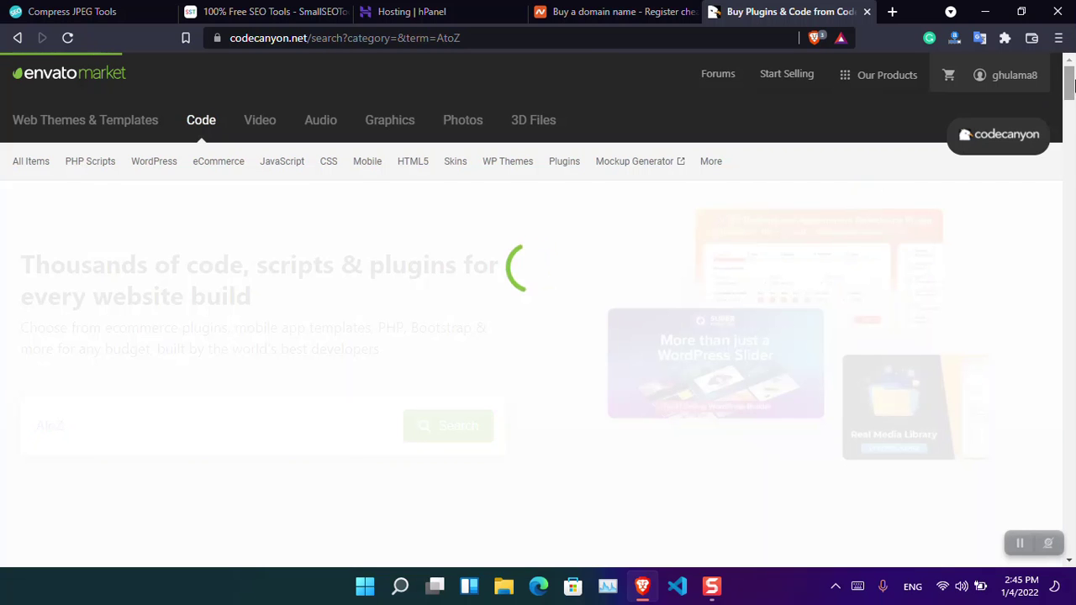
scroll(1069, 95, down, 2)
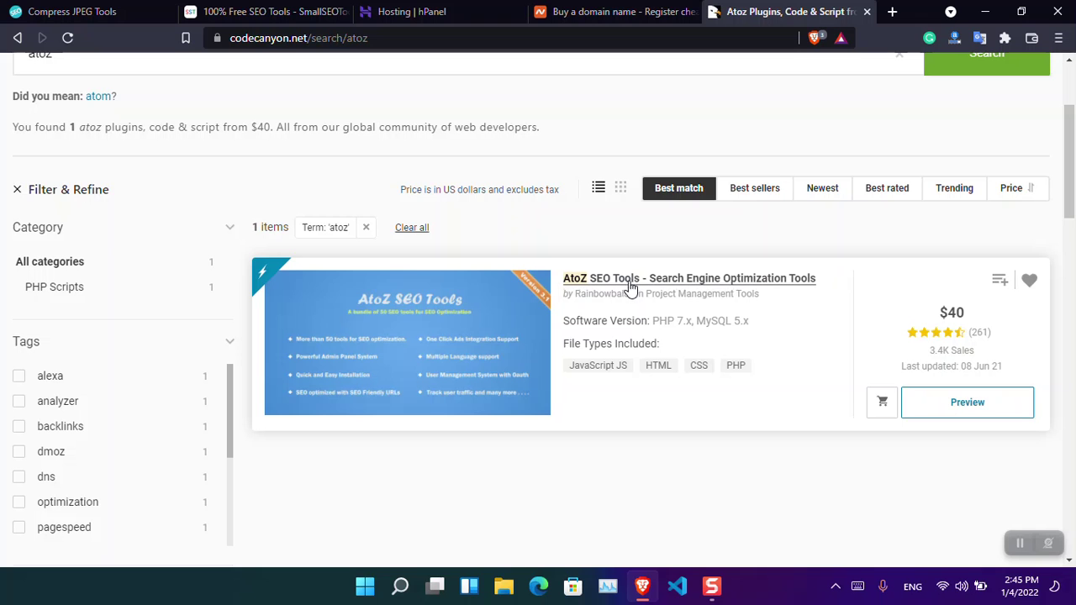
click(637, 285)
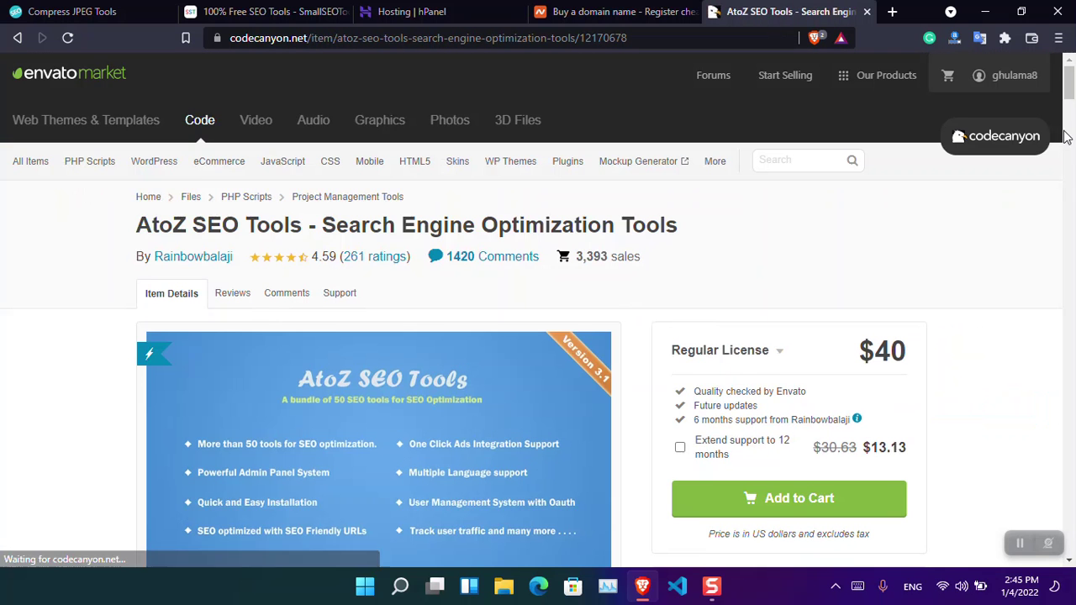
- View the live preview of AtoZ SEO Tools, close it, and look over the script's item page
scroll(1072, 102, down, 3)
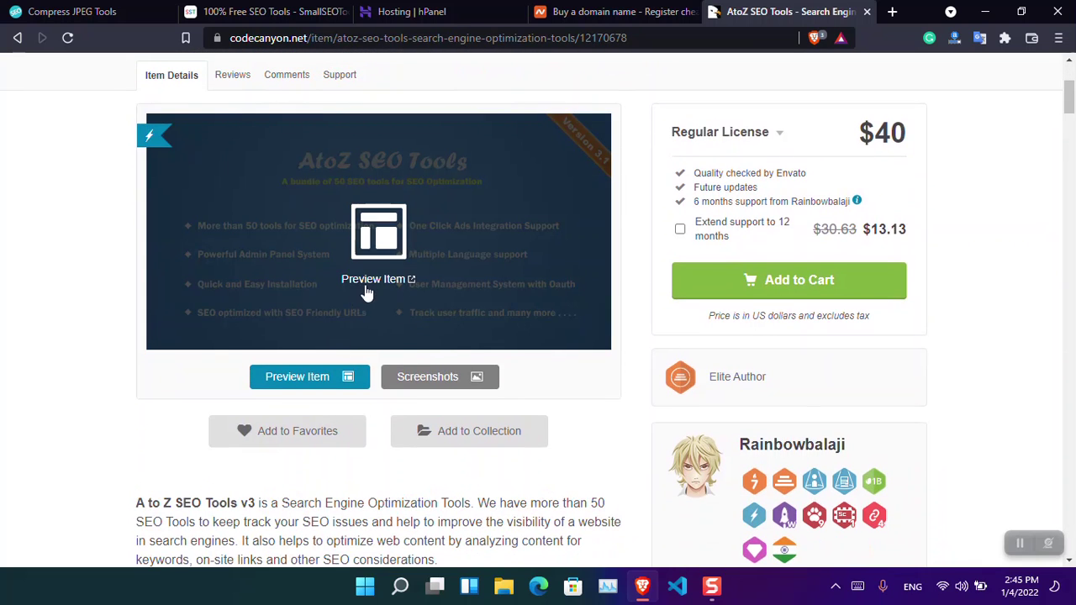
click(391, 273)
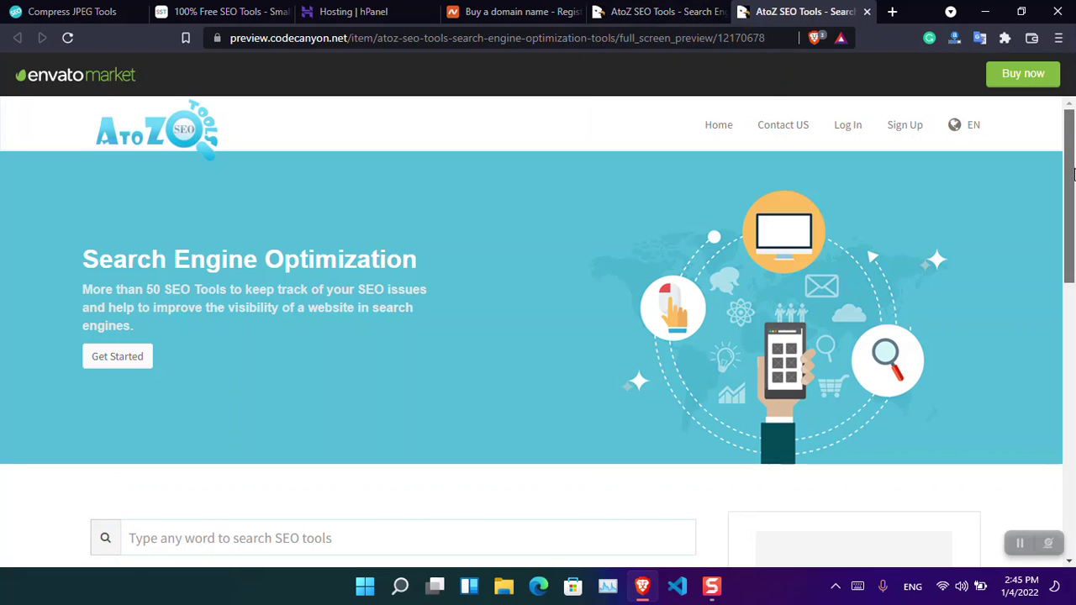
drag(1074, 174, 1073, 142)
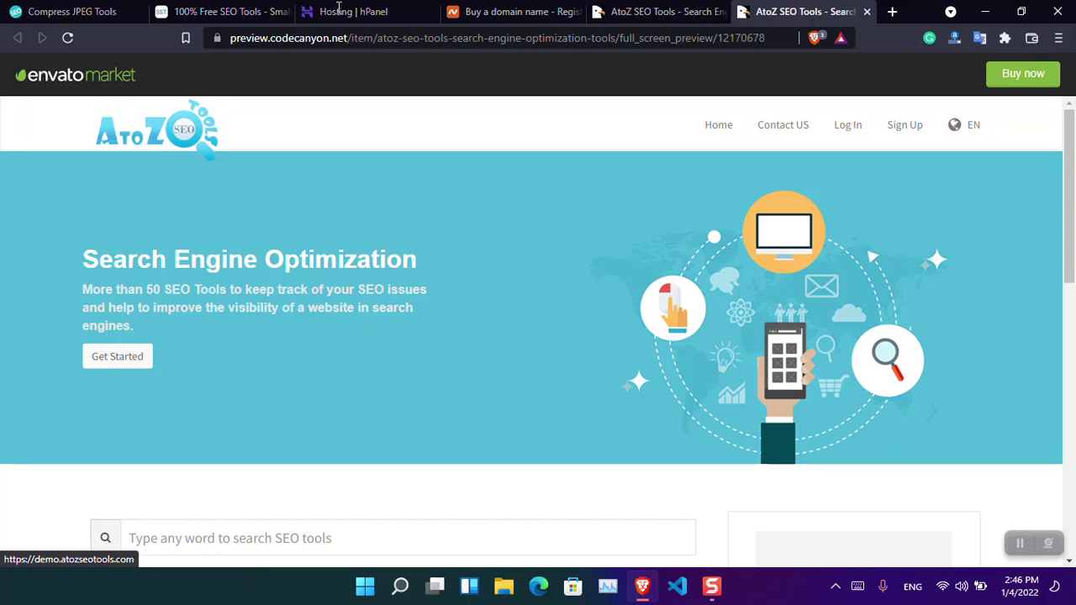
click(867, 11)
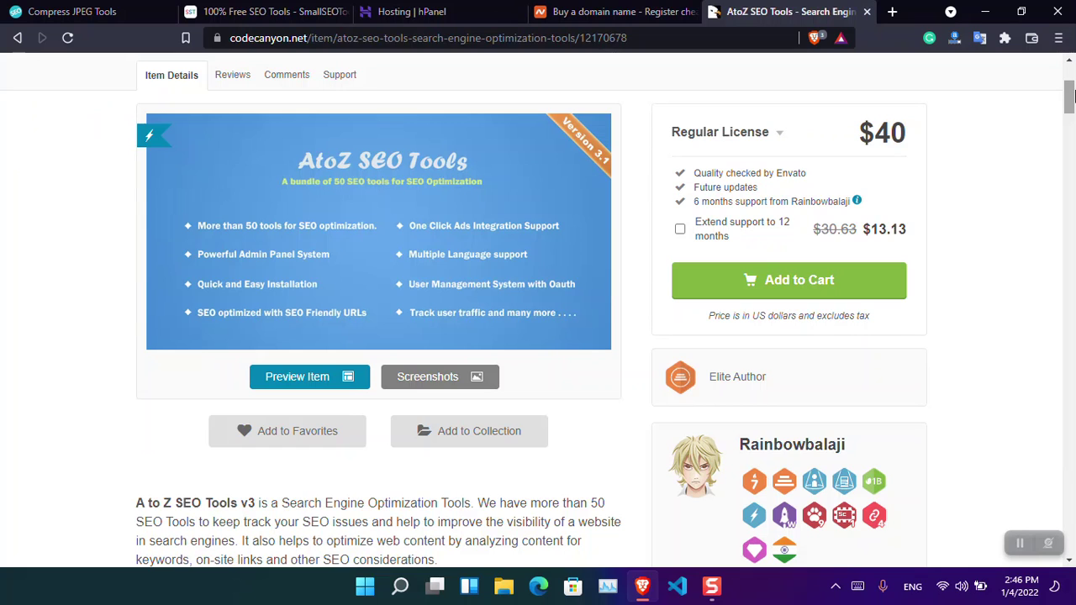
drag(1070, 97, 1069, 80)
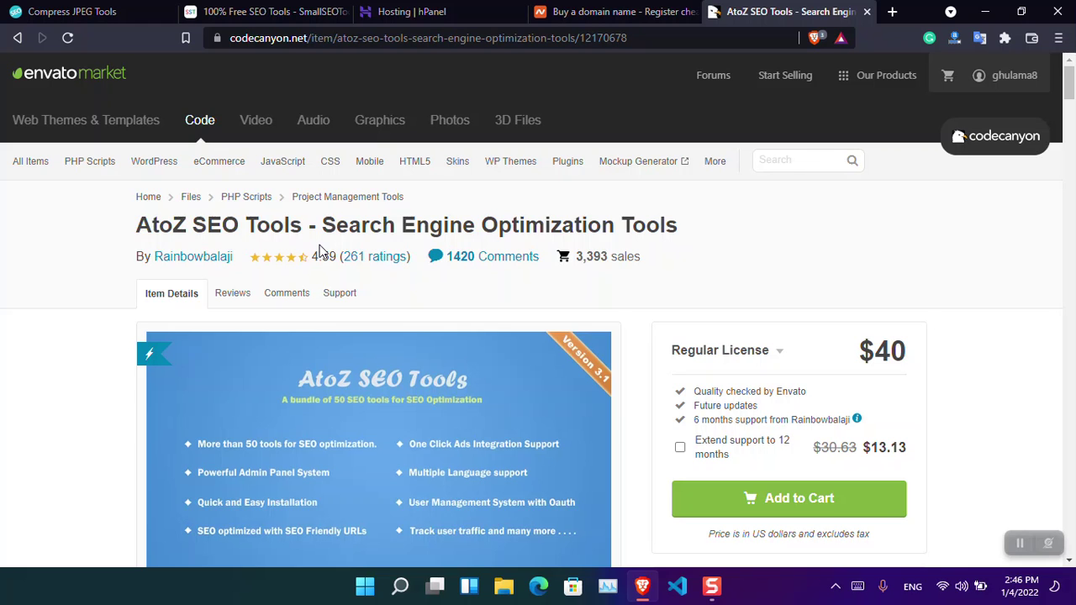
- Revisit the compressjpeg.us site and the Hostinger hosting list, ending on the Namecheap domain registration page
click(98, 11)
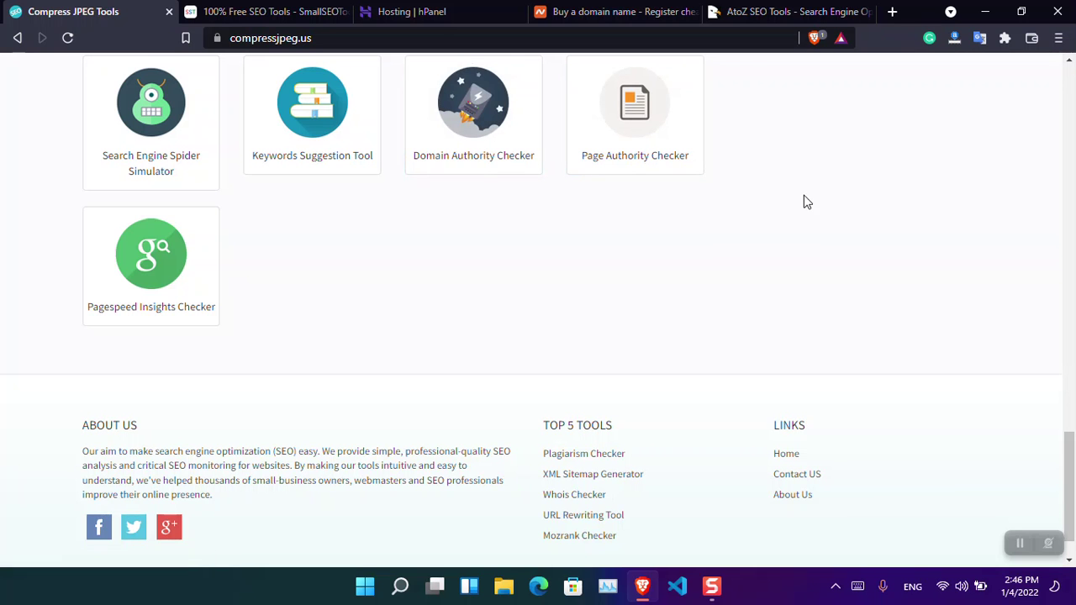
click(623, 11)
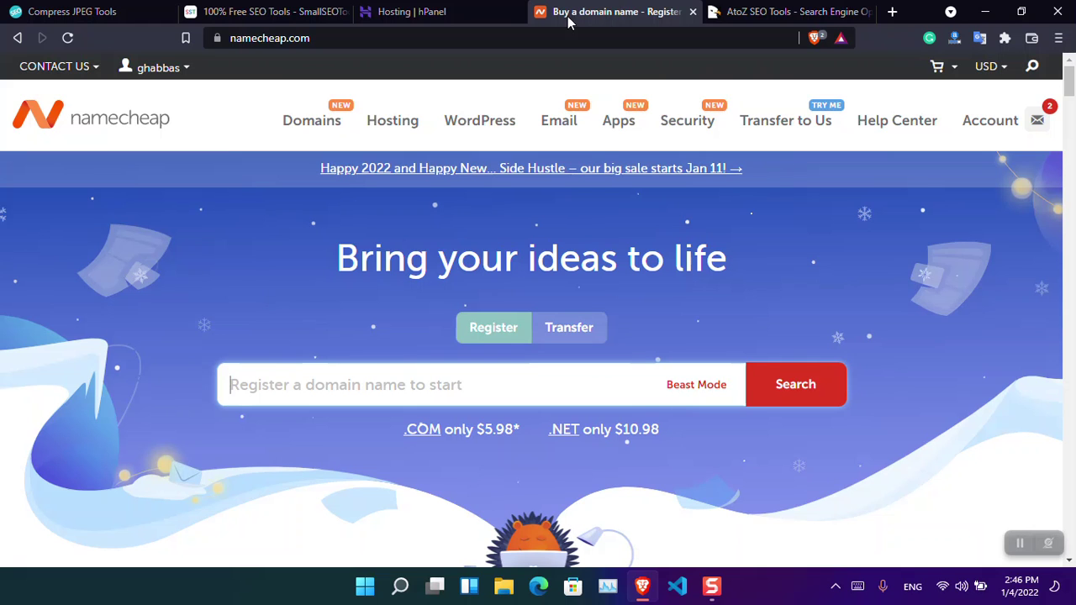
click(406, 9)
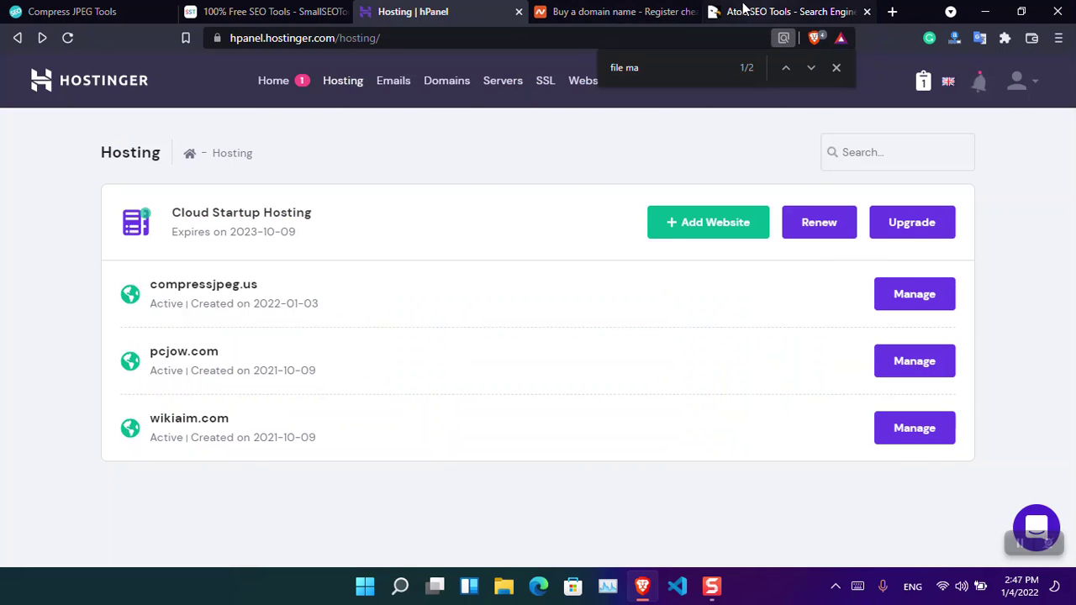
click(618, 10)
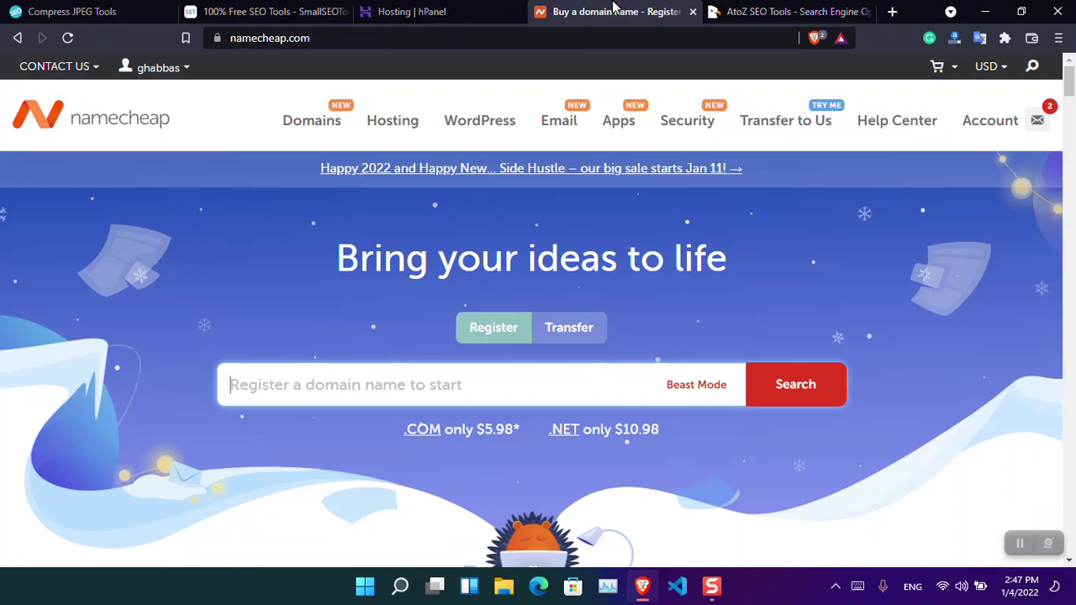
- Open domainr.com in a new tab and check domain availability for seo
click(892, 11)
text(domainr.com)
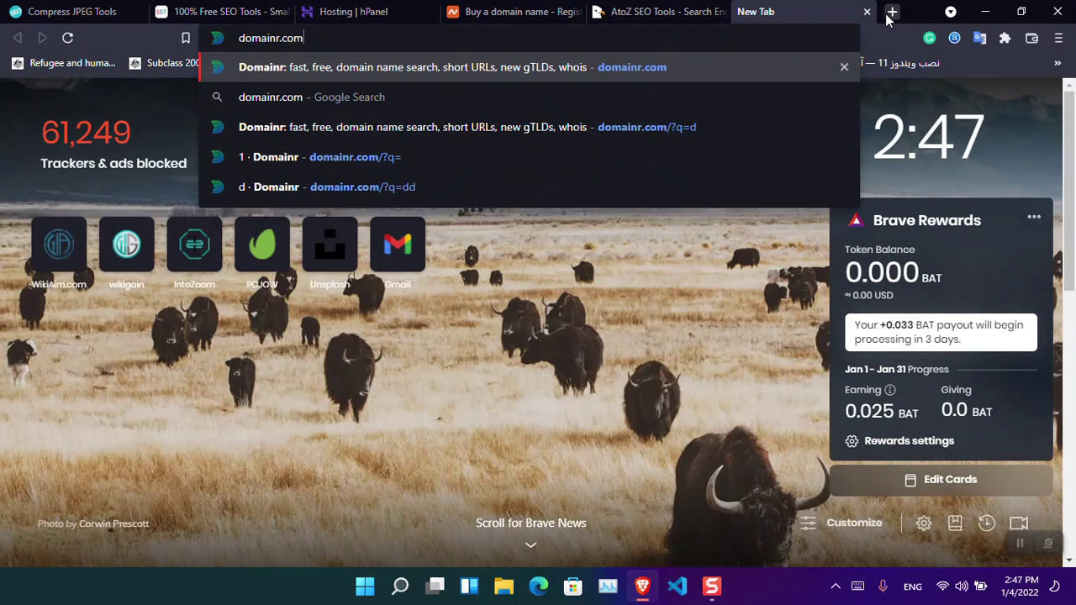
key(Return)
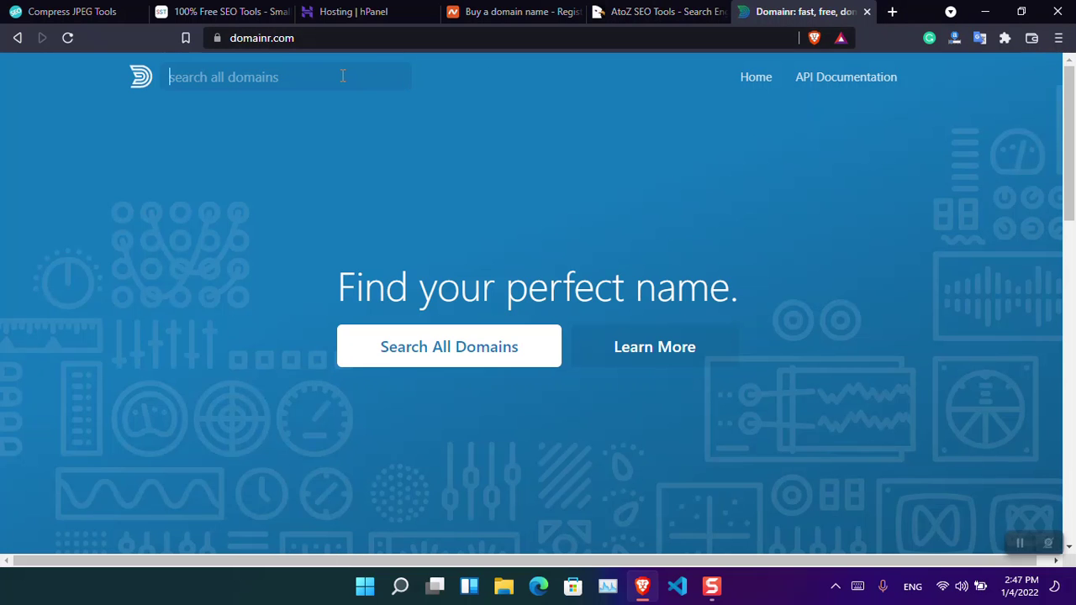
text(seo)
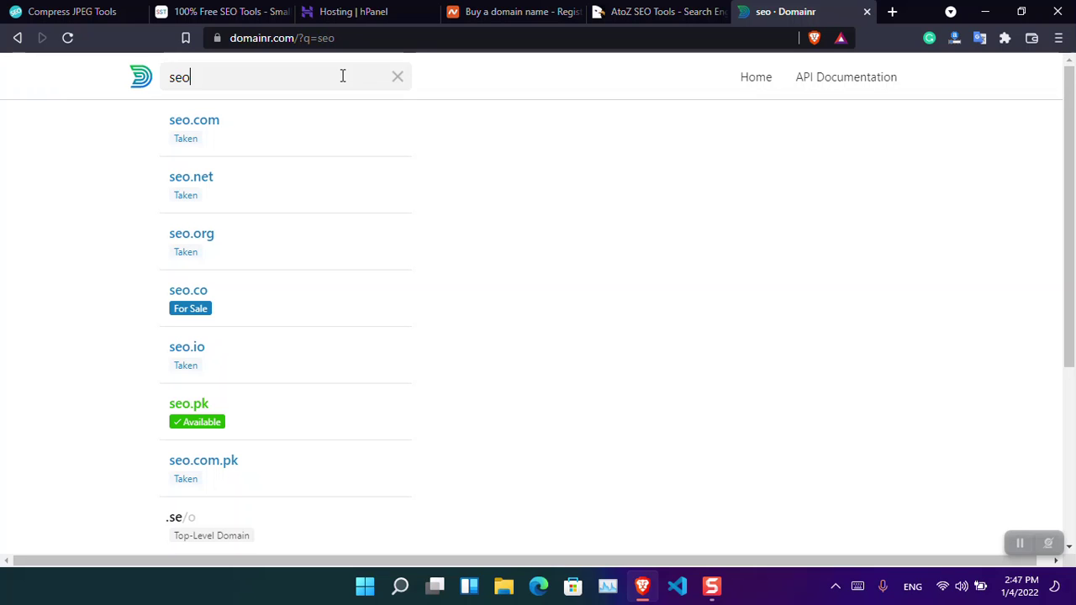
- Check Domainr for Smallseo domains instead and open the details of smallseo.org
key(ctrl+a)
text(Smallseo)
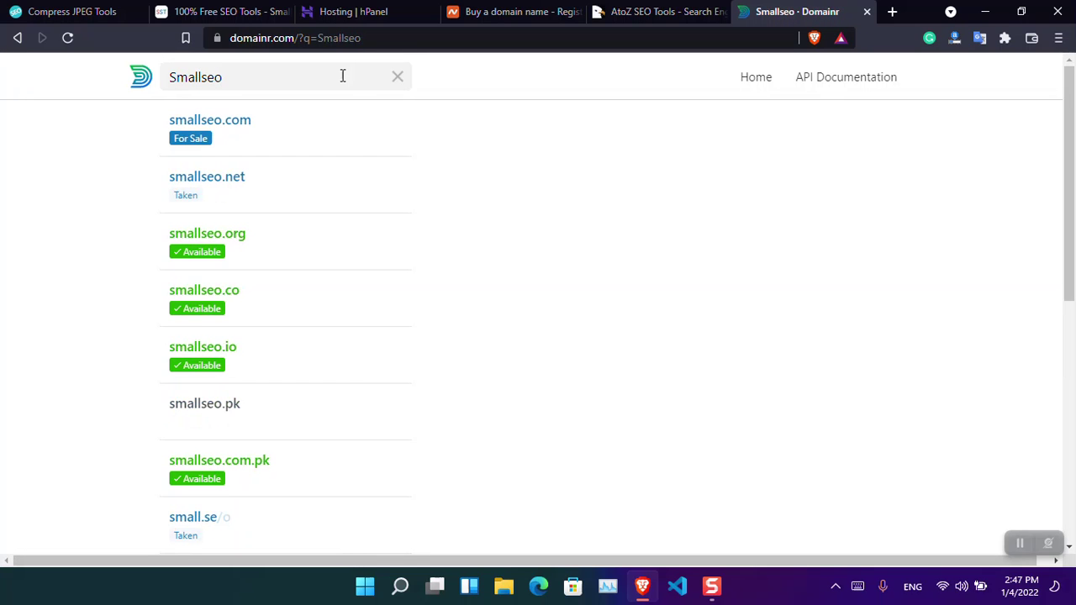
click(236, 245)
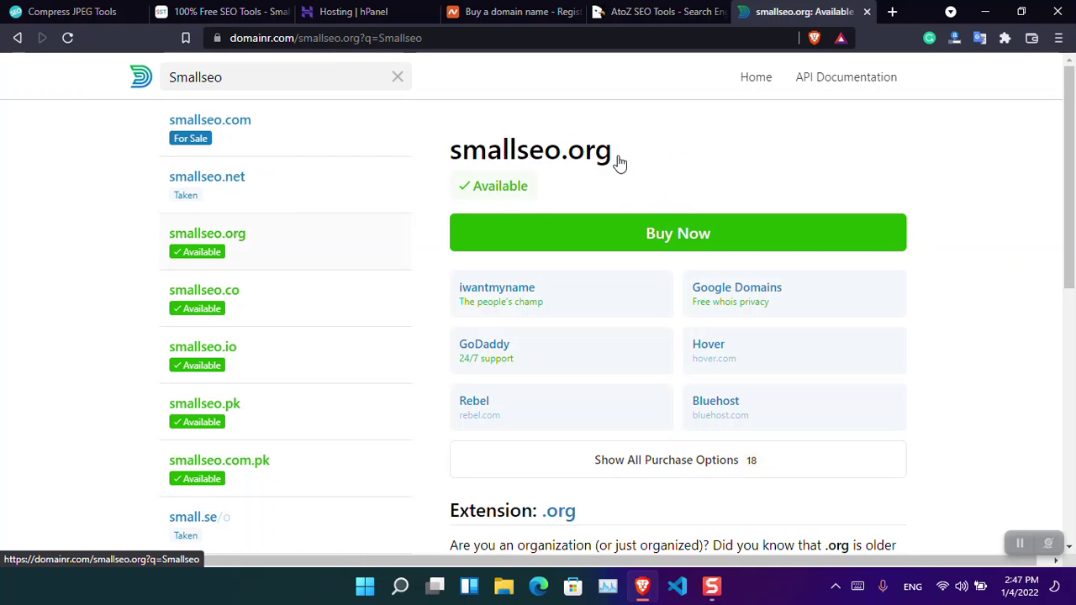
- Search Namecheap for the domain smallseo.org and examine its registration price
click(517, 10)
text(s)
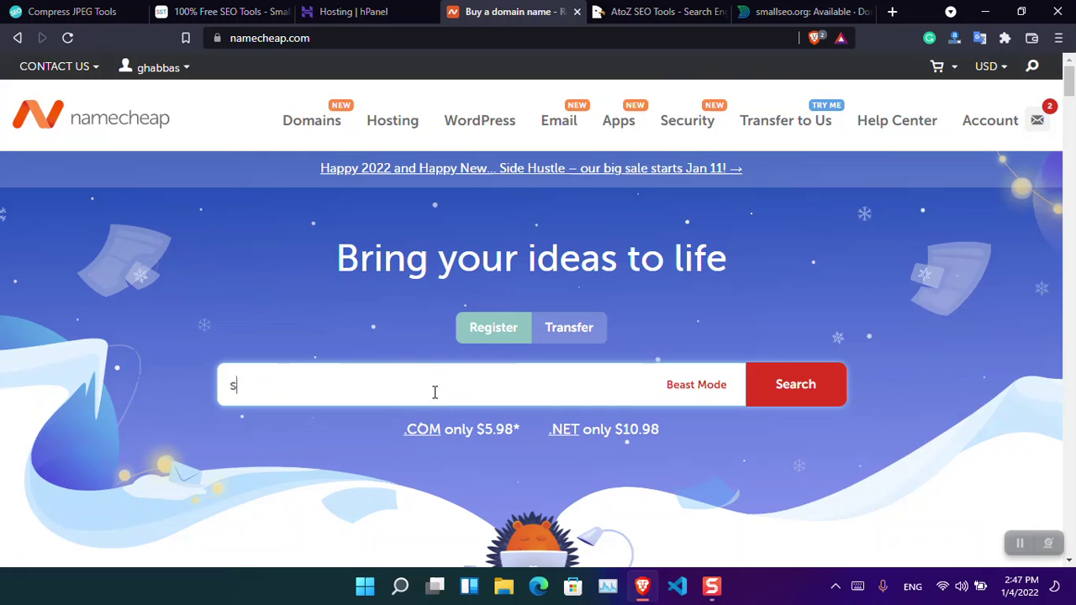
text(mallseo.org)
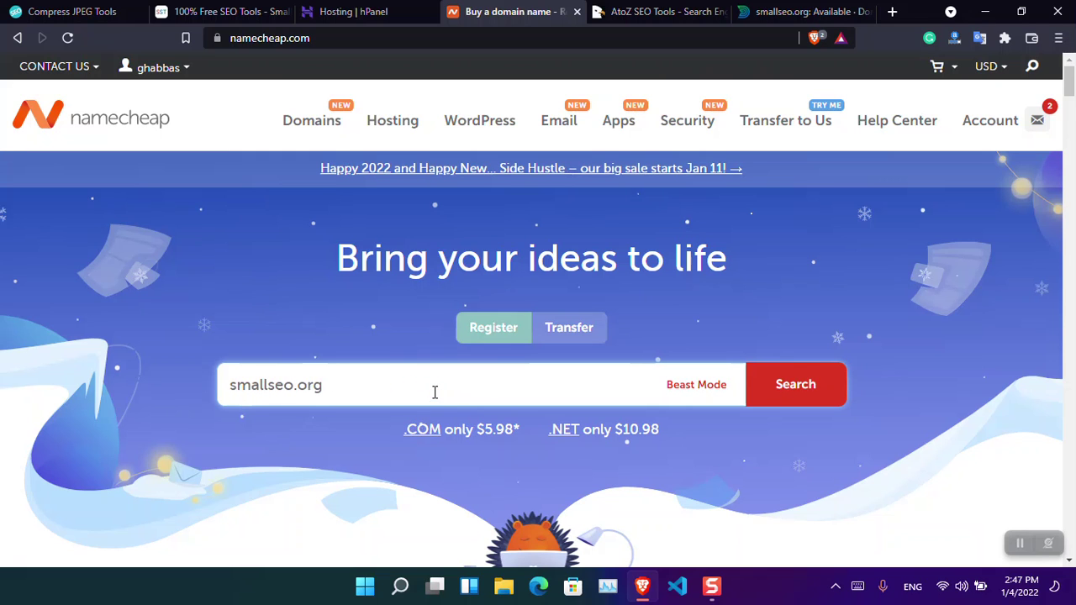
key(Return)
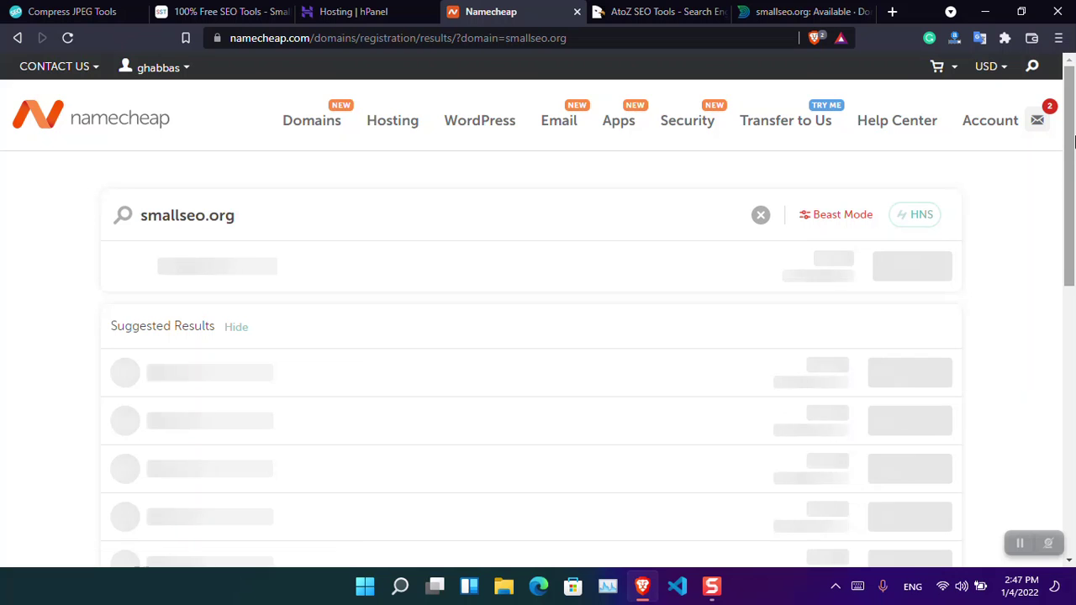
scroll(1072, 139, down, 1)
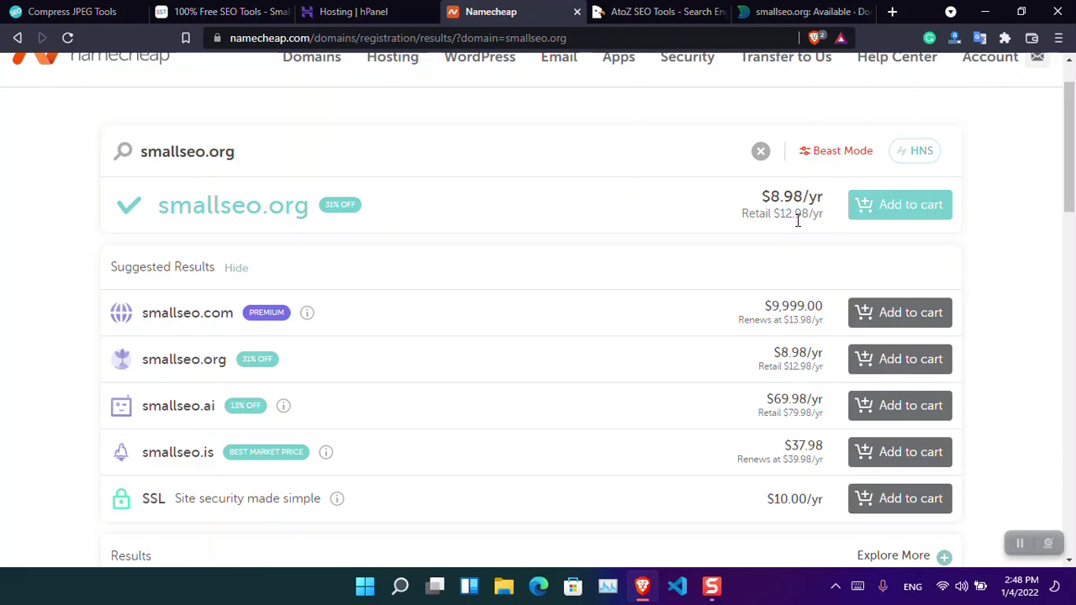
- Add smallseo.org to the Namecheap cart, proceed to checkout, and remove the domain from the cart
click(902, 212)
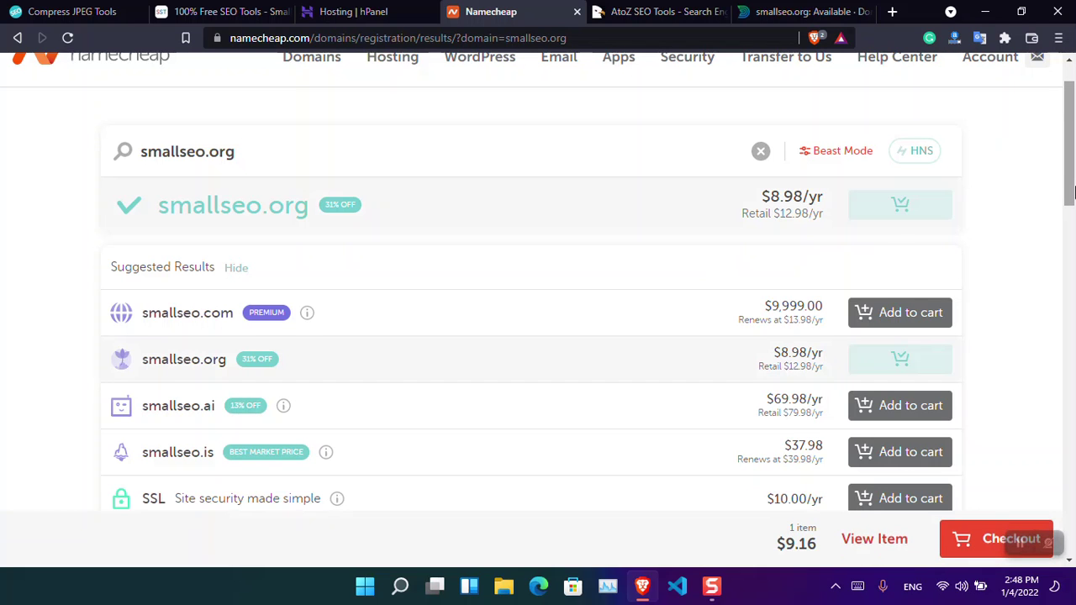
click(966, 539)
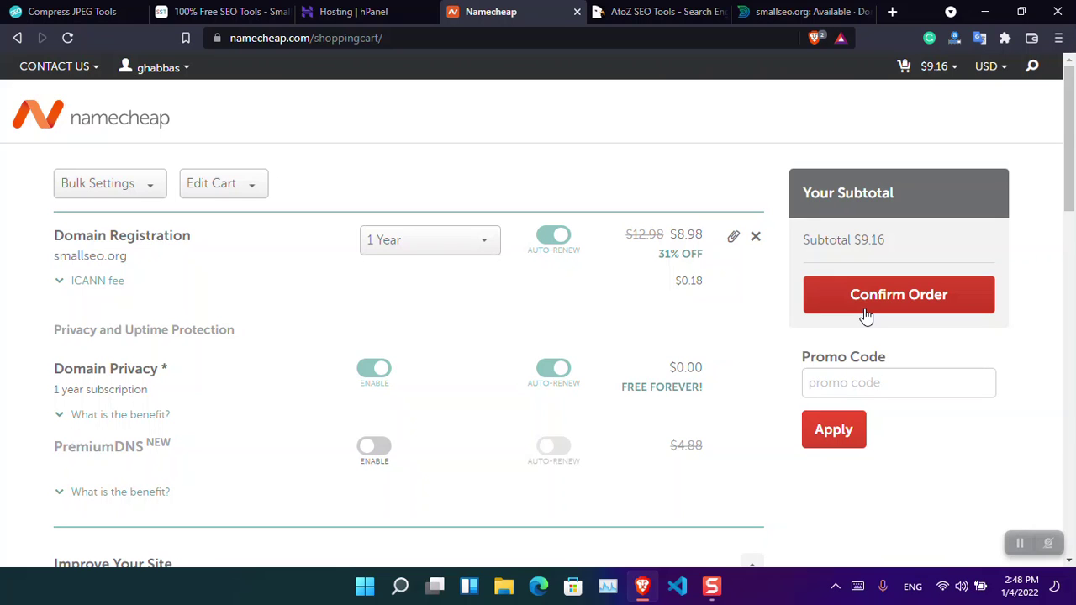
click(758, 241)
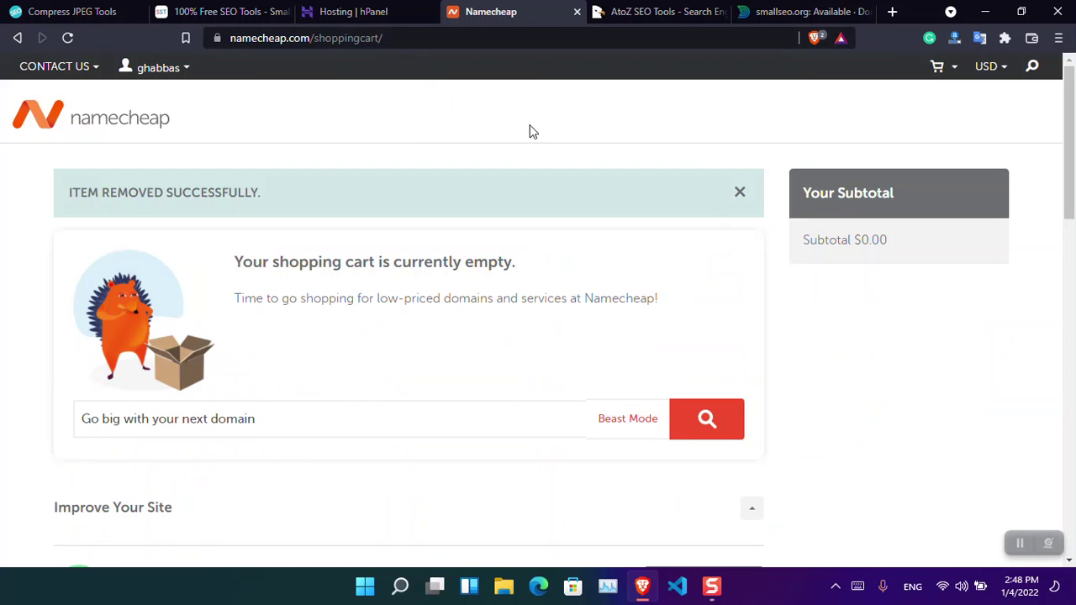
- Return to the Hostinger hosting panel and open hostinger.com in a new private window
click(375, 10)
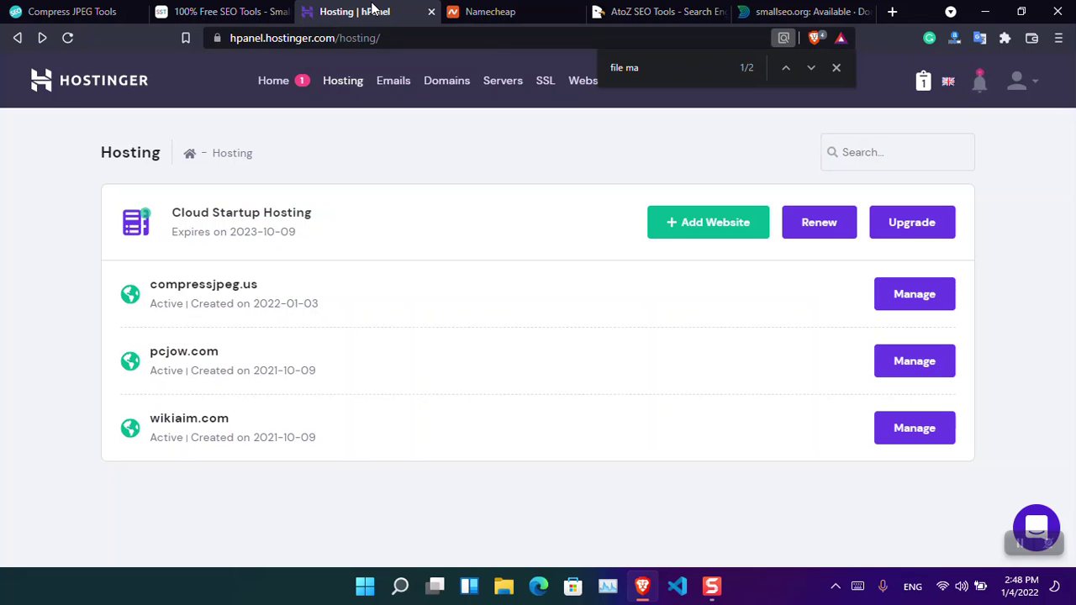
click(1059, 39)
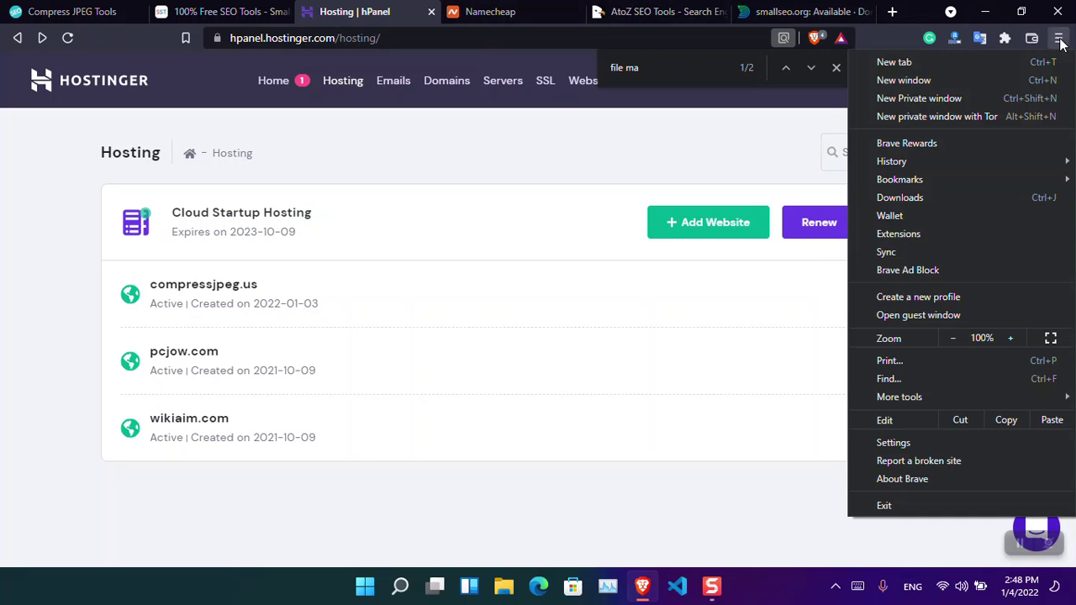
click(1027, 98)
text(hostinger.com)
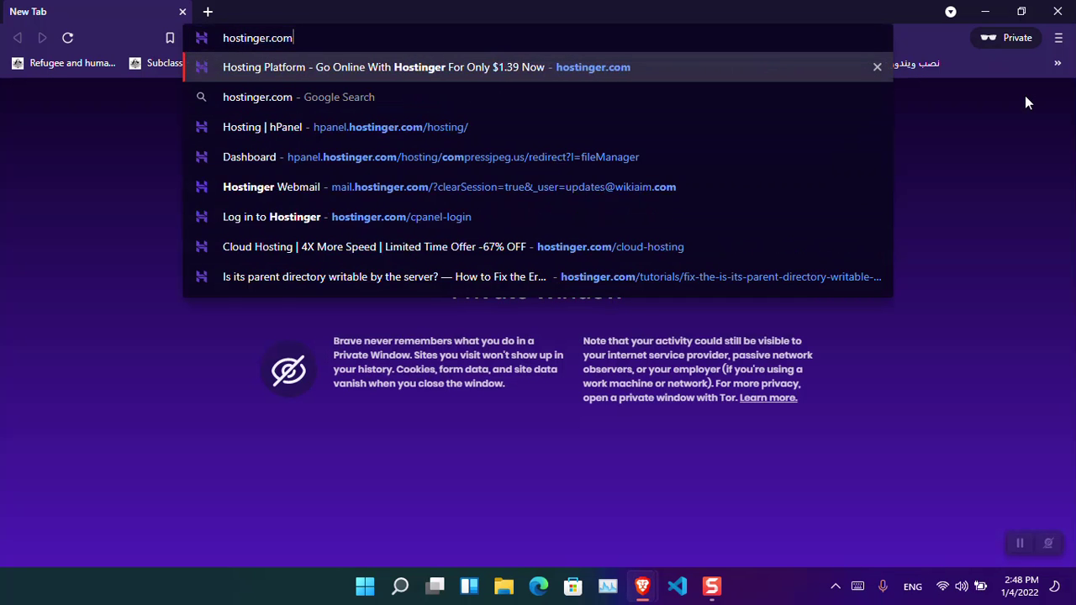
key(Return)
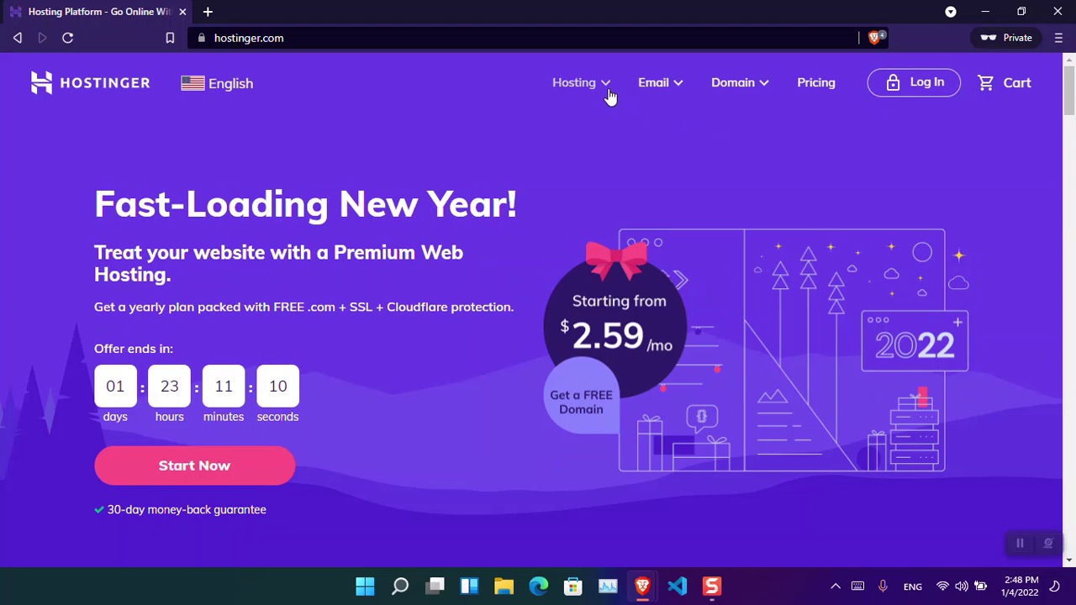
- Open Hostinger's Shared Web Hosting page and examine the prices and features of its plans
click(604, 84)
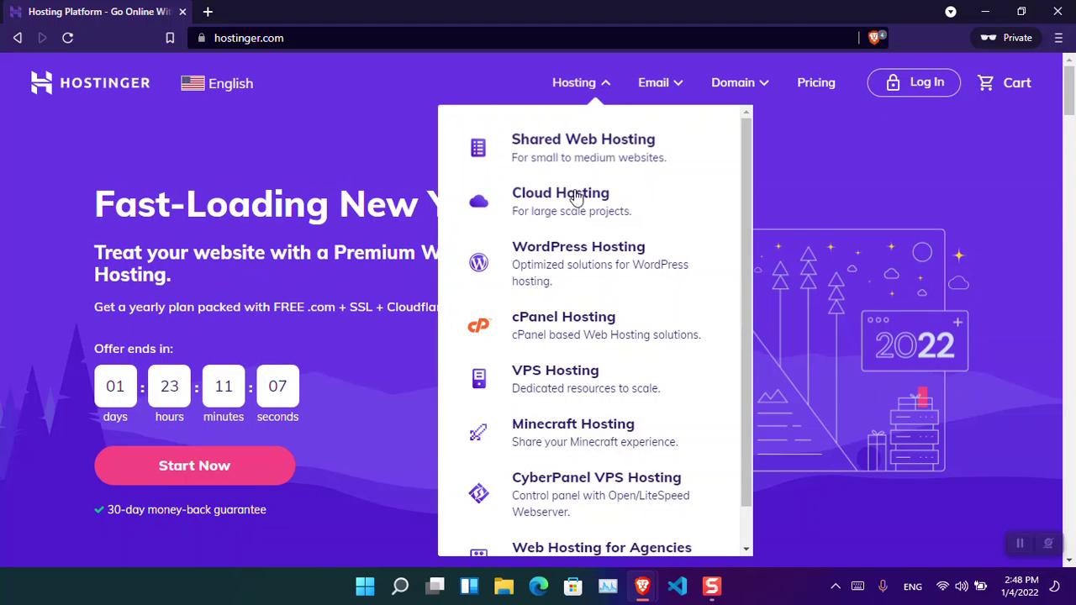
click(621, 152)
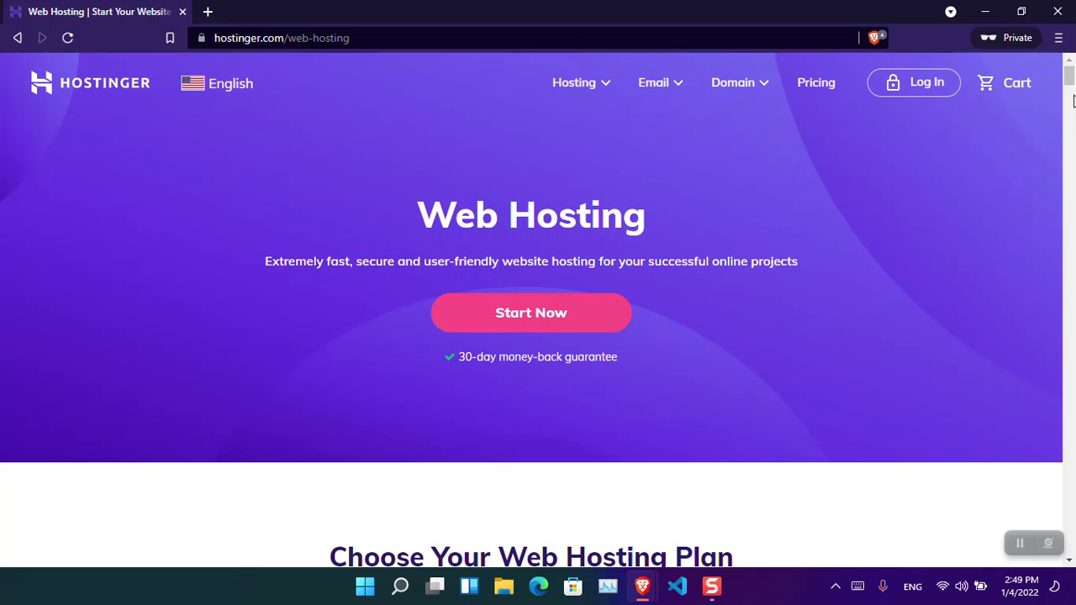
click(1070, 98)
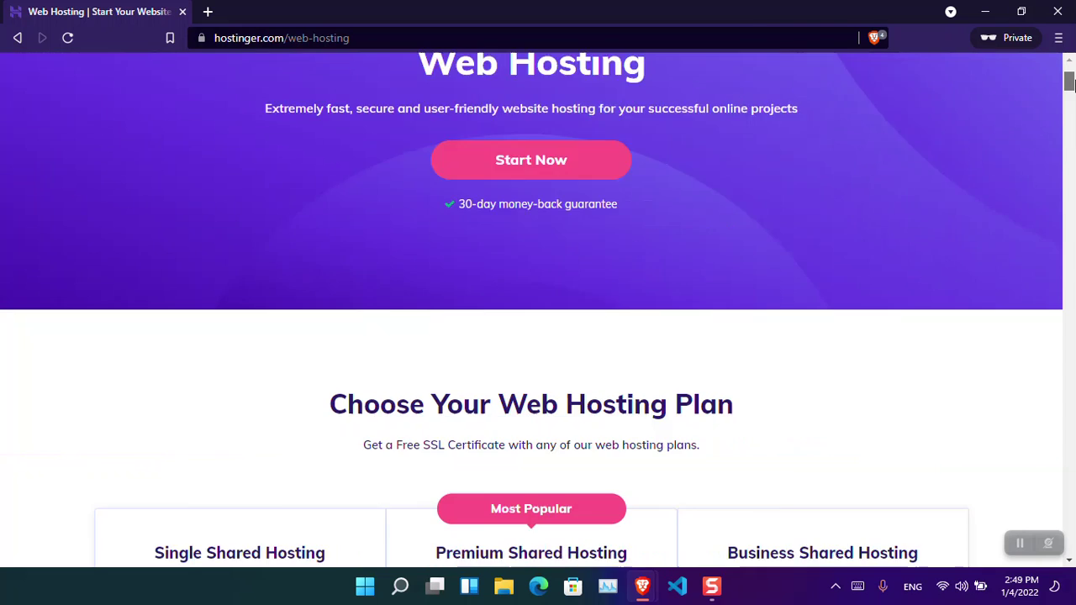
drag(1070, 95, 1070, 93)
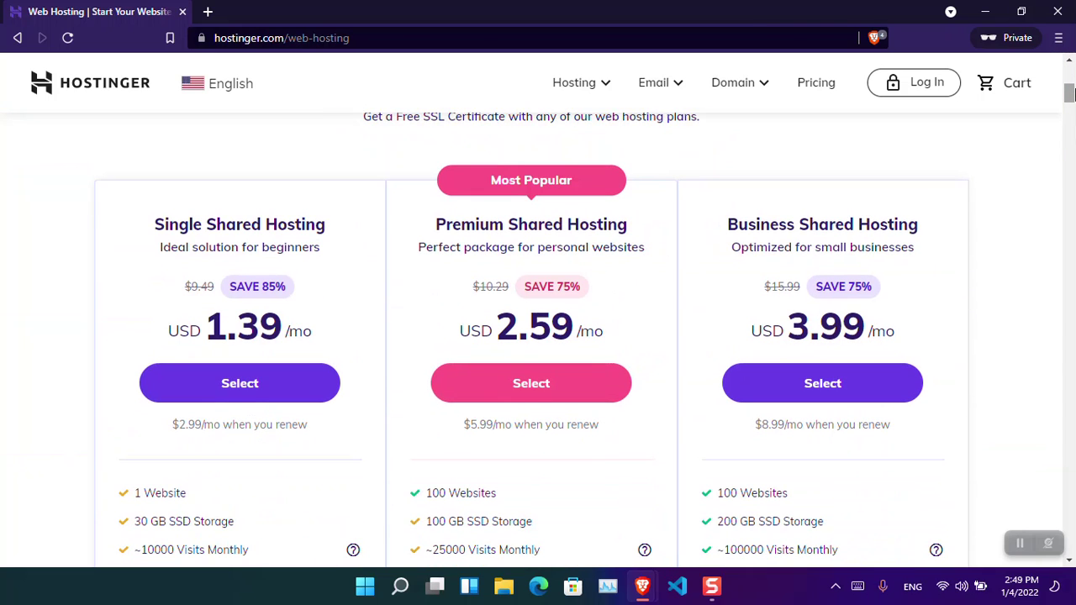
- Examine Hostinger's Cloud Hosting plans and prices, and close the private window
click(600, 85)
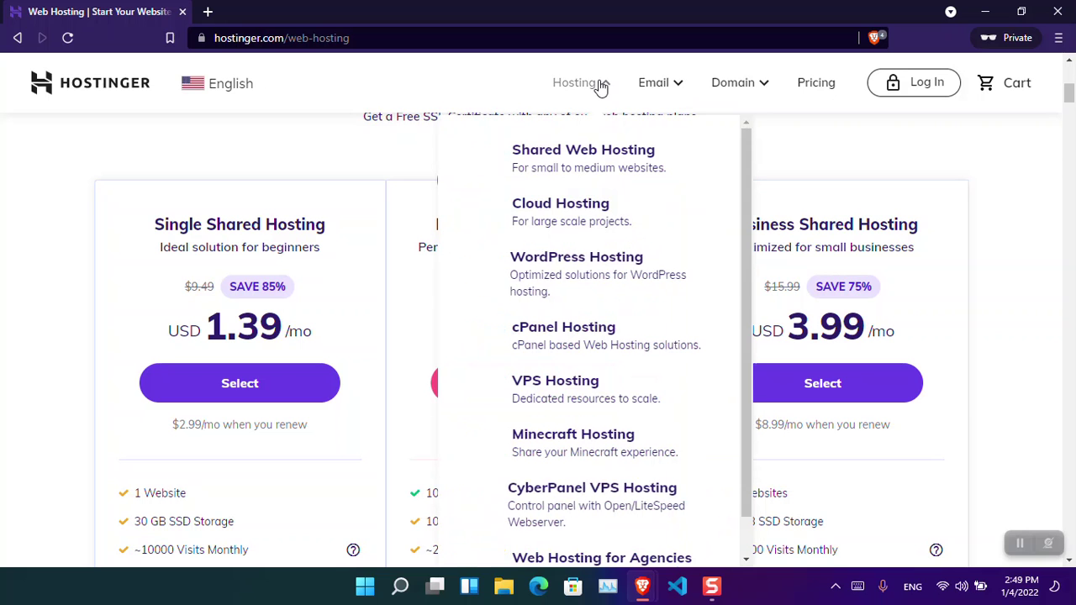
click(598, 221)
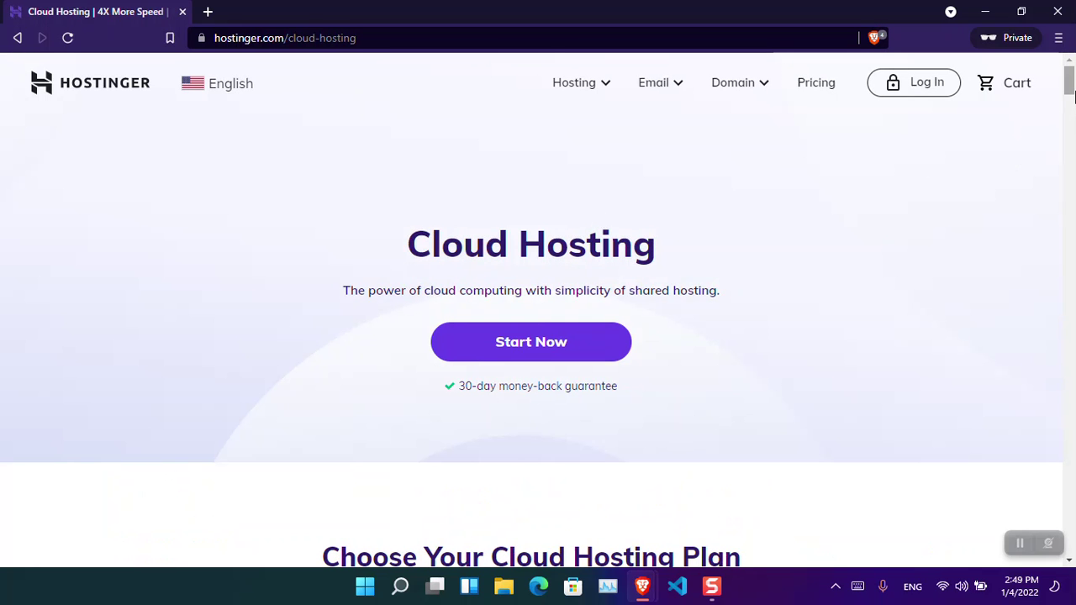
drag(1070, 90, 1070, 107)
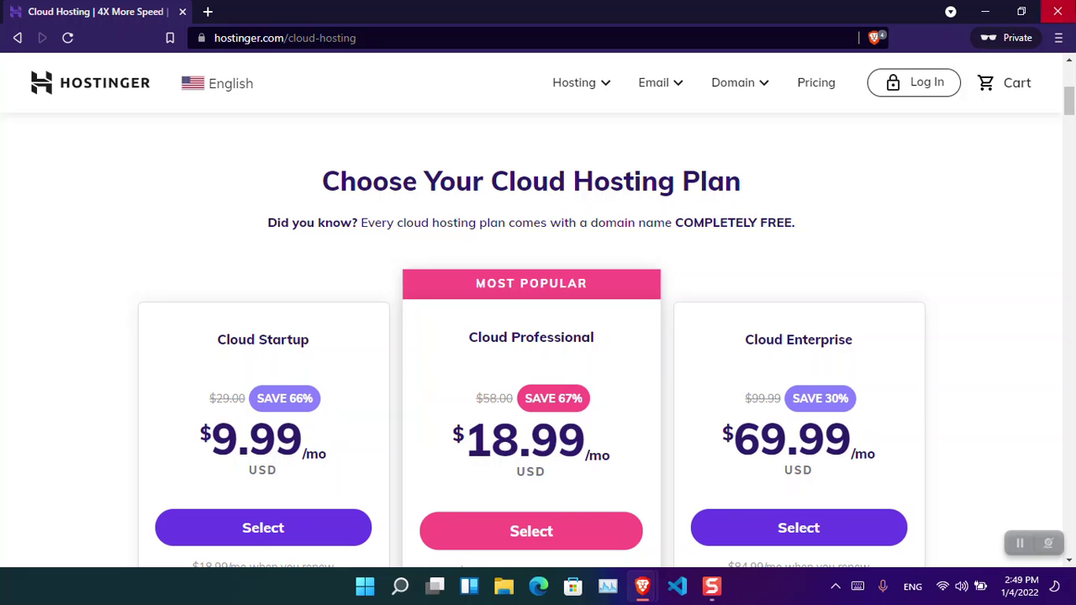
click(1057, 11)
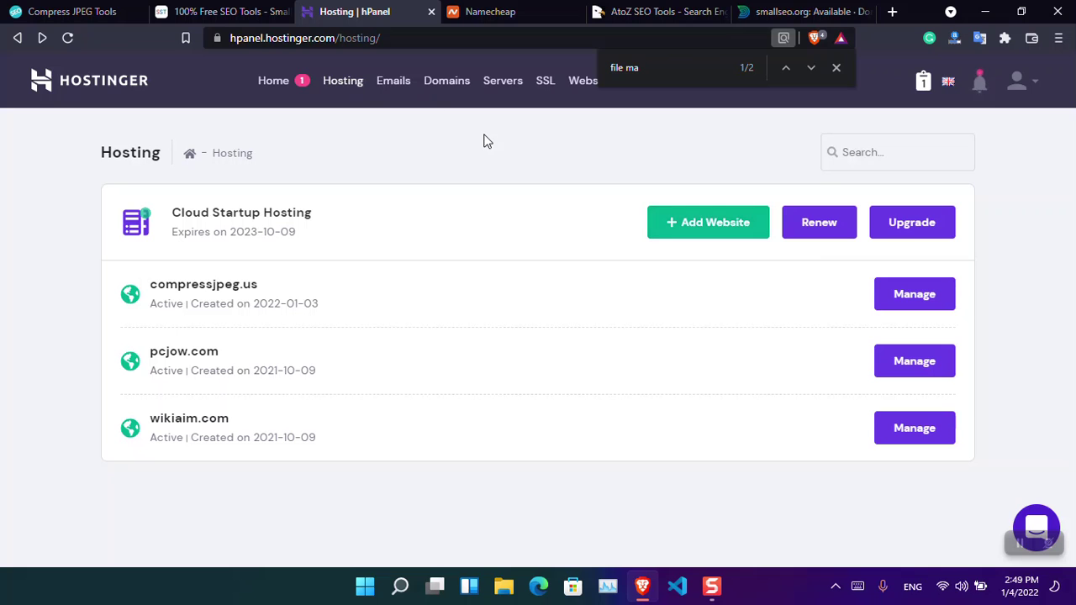
- Add Smallseo.org as a new website to the Cloud Startup Hosting plan, entering a website password
click(728, 235)
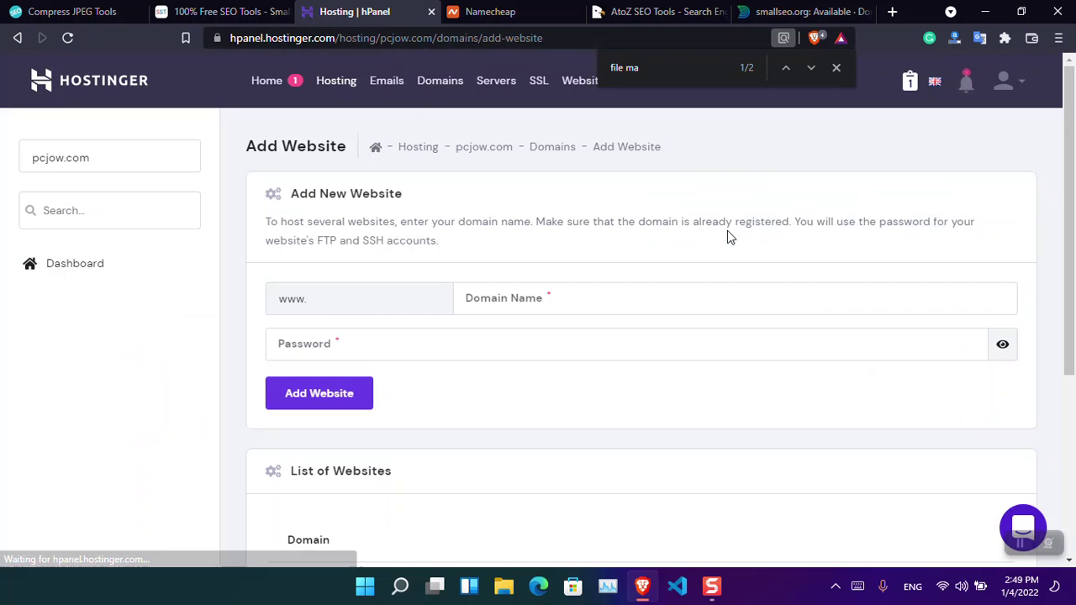
click(612, 304)
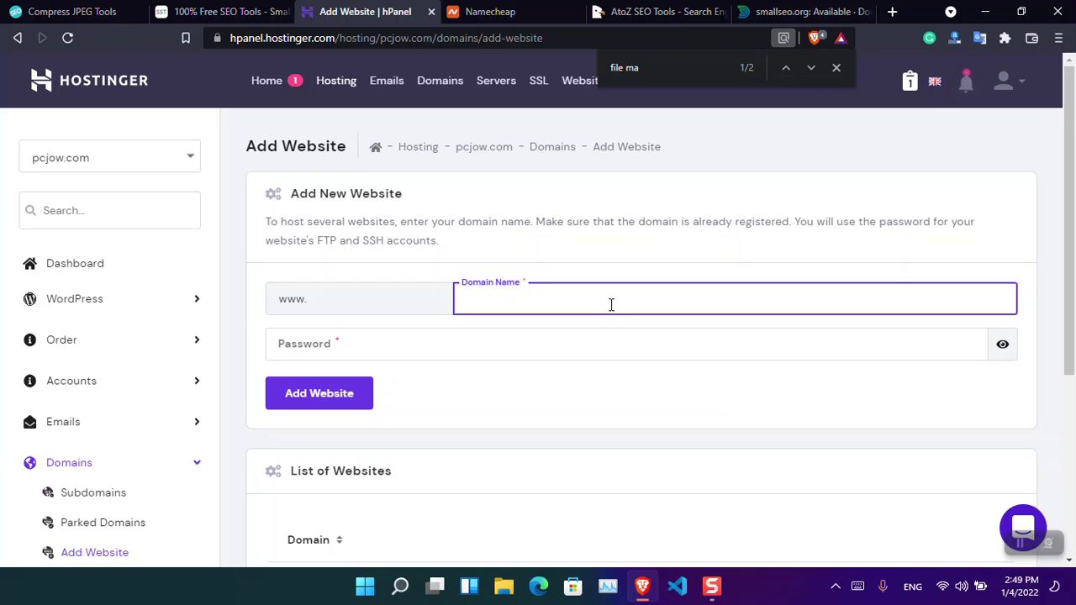
text(Smallseo.org)
click(530, 345)
text(••)
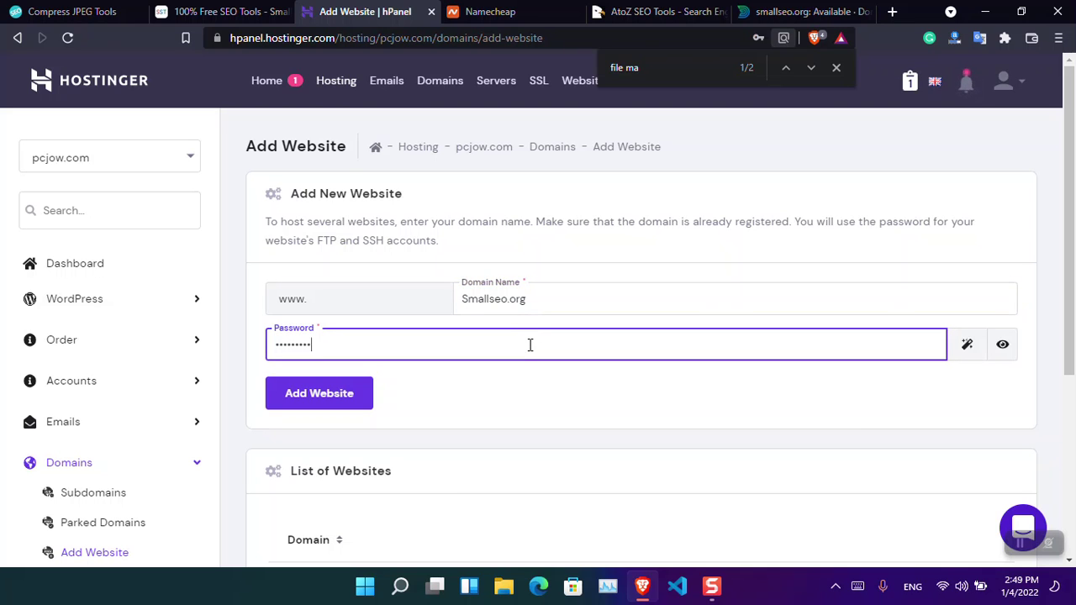
click(340, 395)
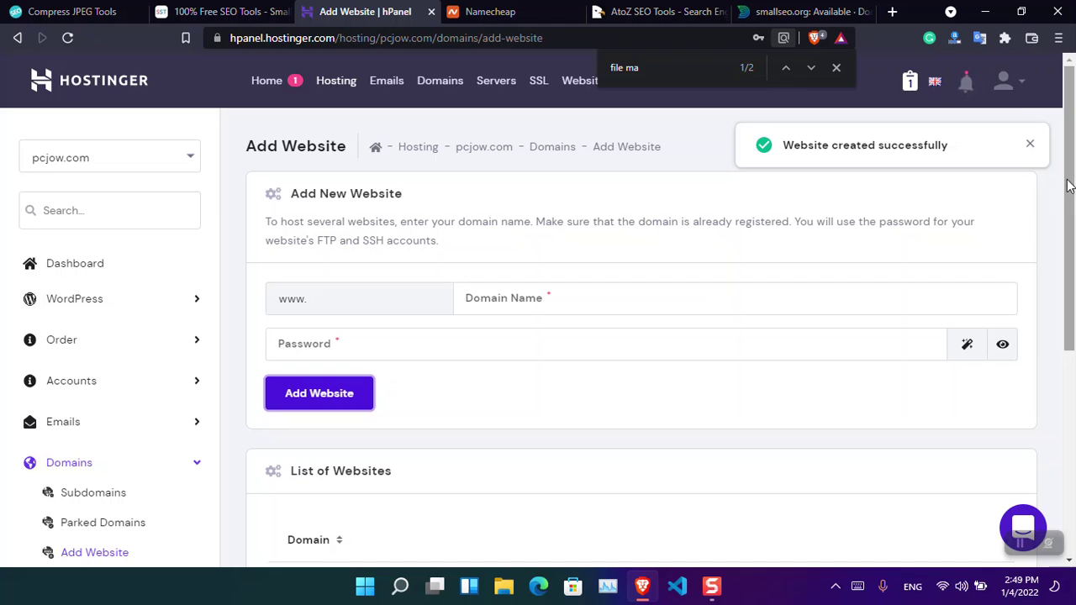
- Open the management page for smallseo.org and select the first Hostinger nameserver, ns1.dns-parking.com
scroll(1073, 161, down, 5)
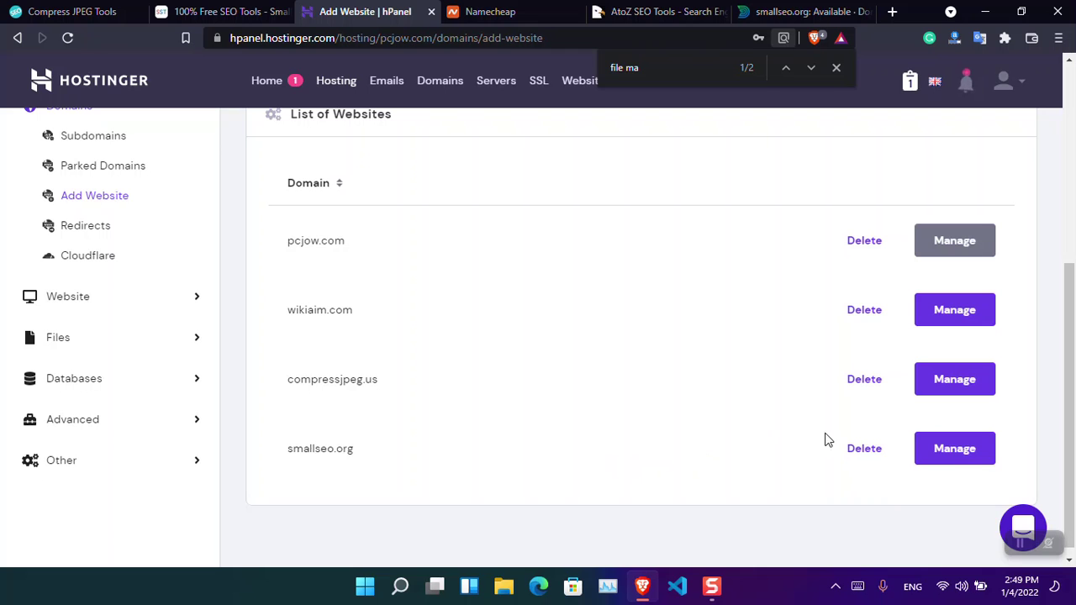
click(956, 450)
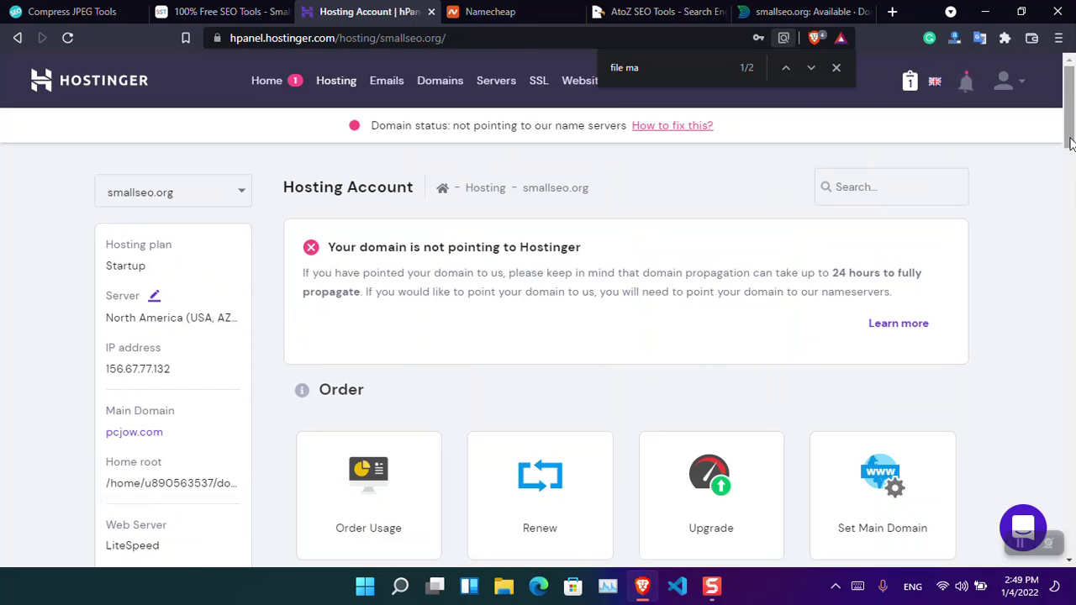
scroll(1069, 137, down, 1)
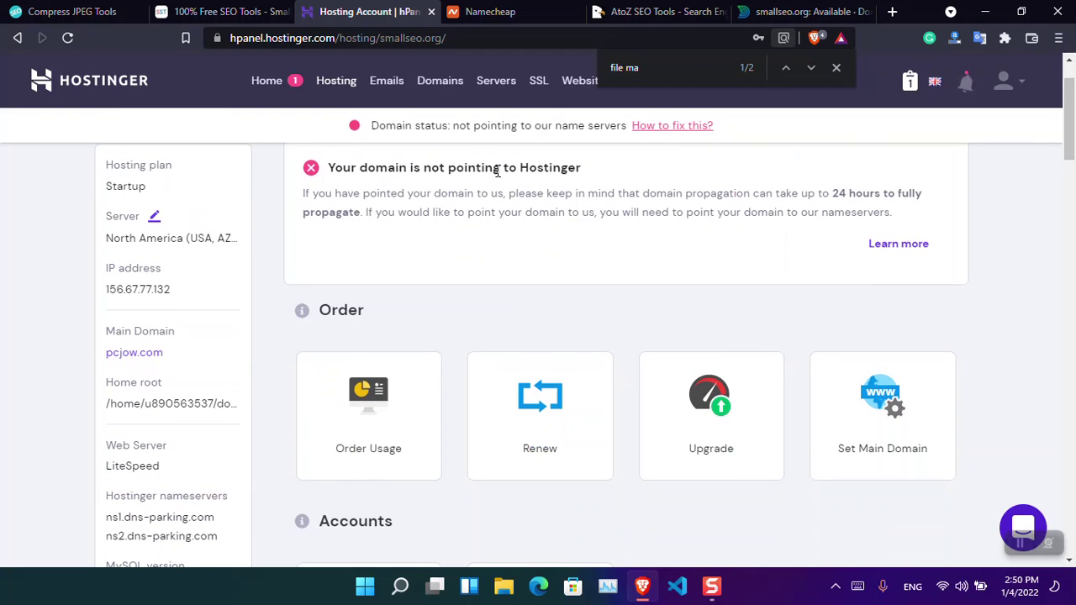
scroll(370, 278, down, 2)
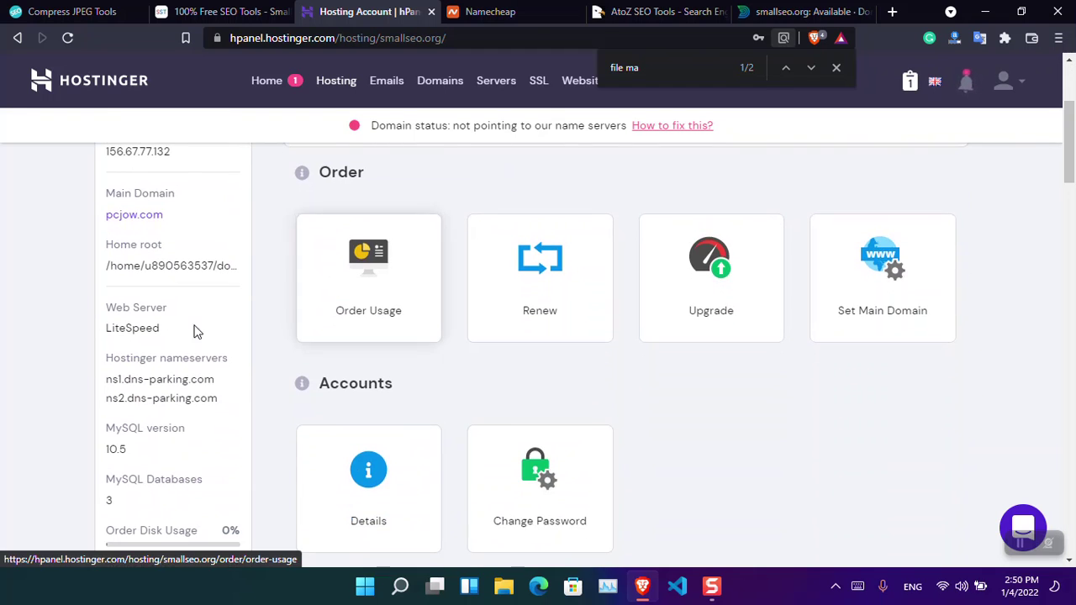
triple_click(183, 380)
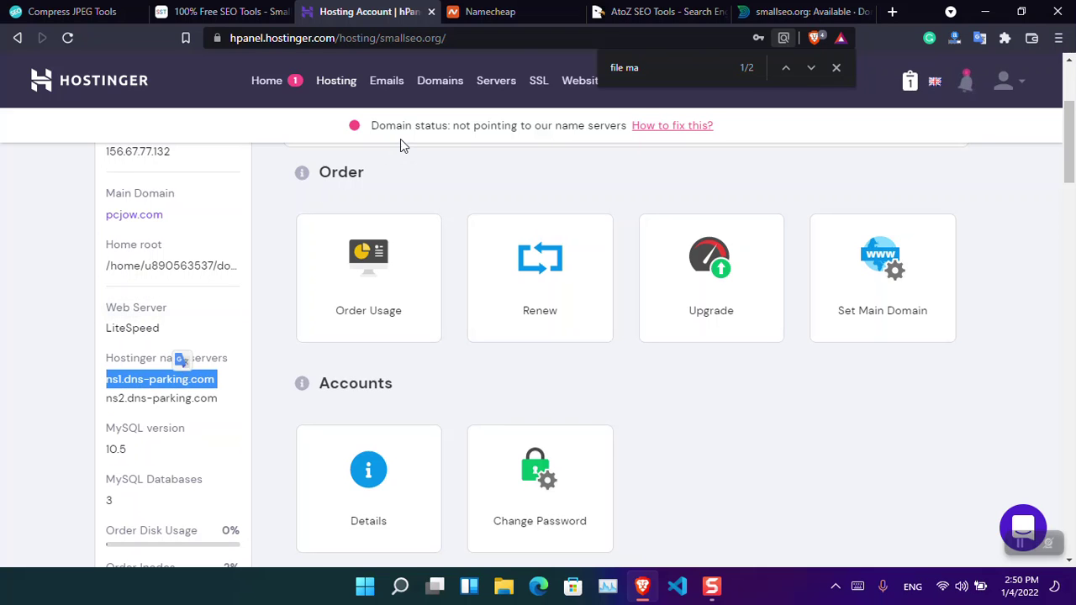
- Switch to Namecheap, open the account dashboard, and open the management page of the domain compressjpeg.us
click(491, 12)
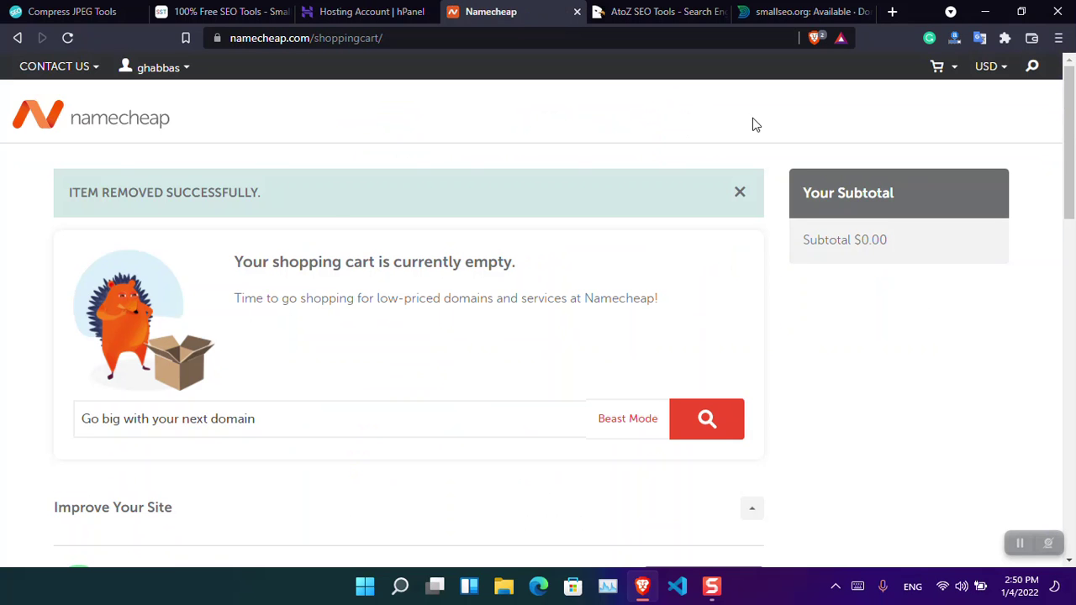
mouse_move(180, 64)
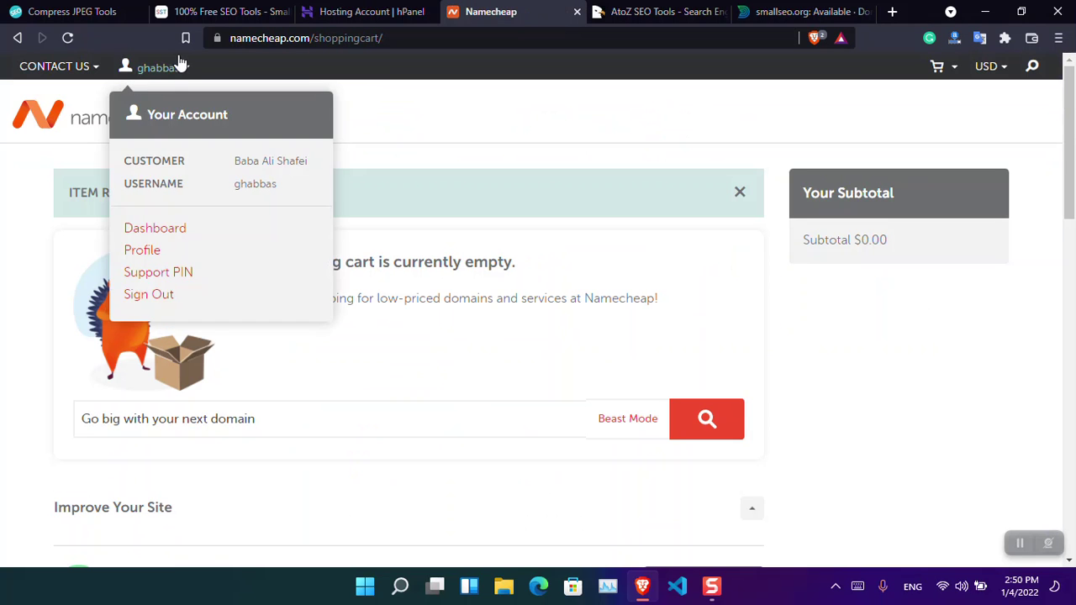
click(174, 233)
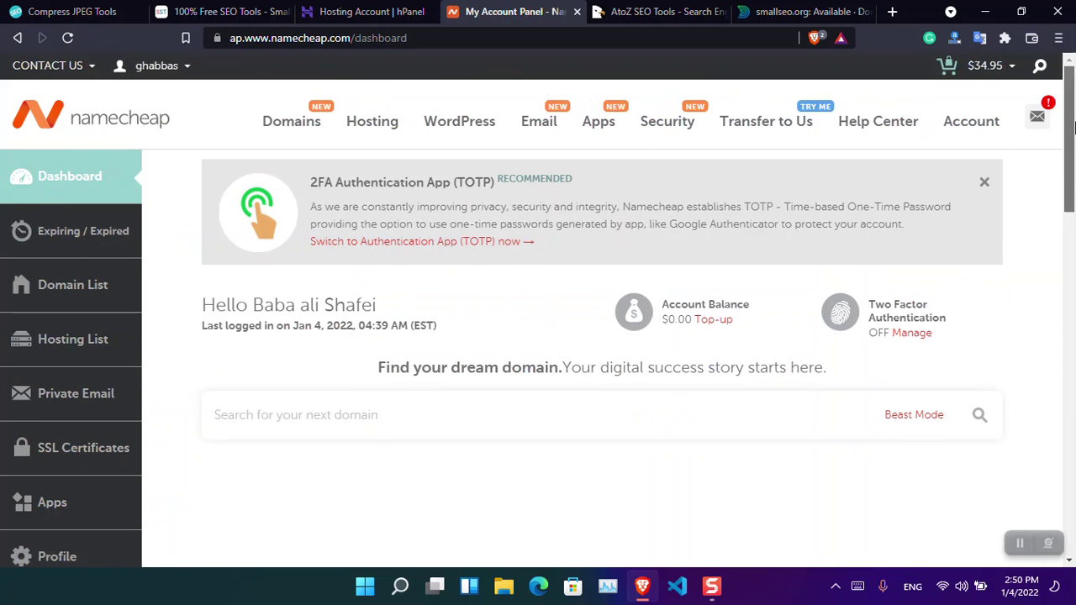
drag(1072, 126, 1073, 189)
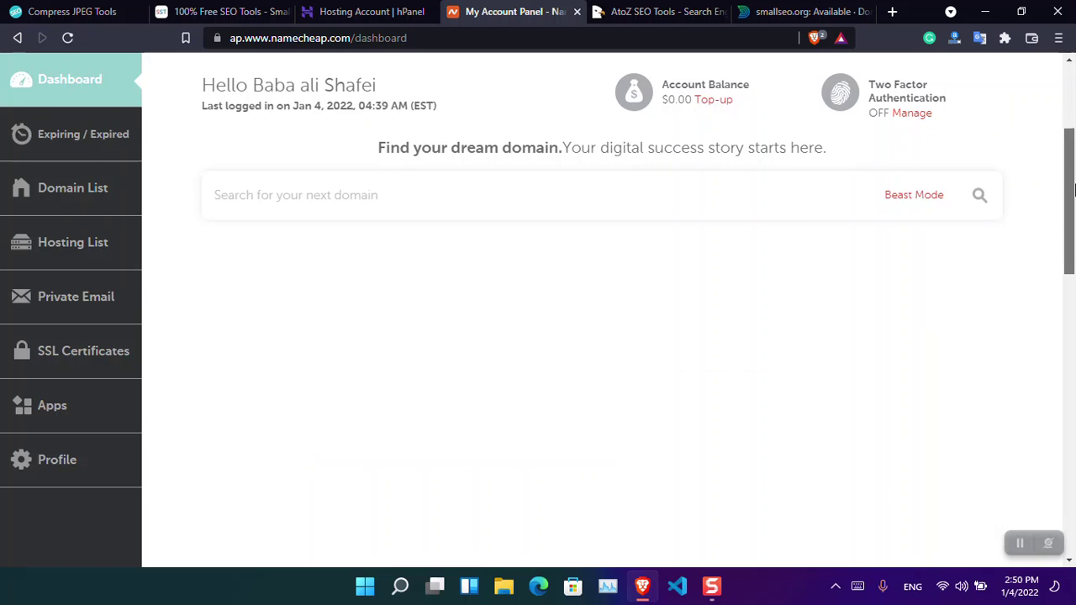
scroll(508, 265, down, 1)
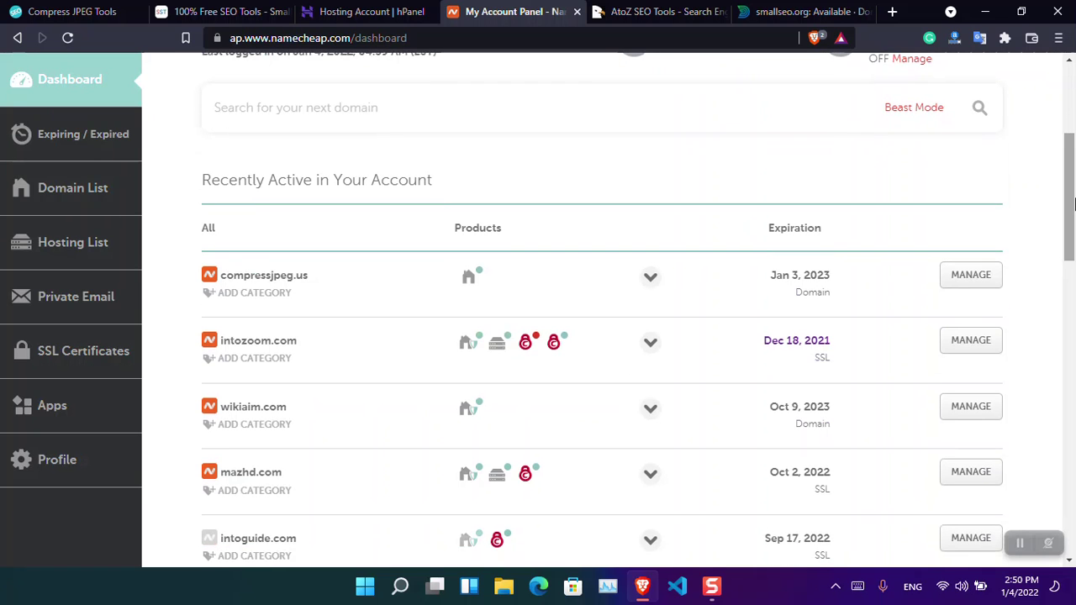
click(970, 284)
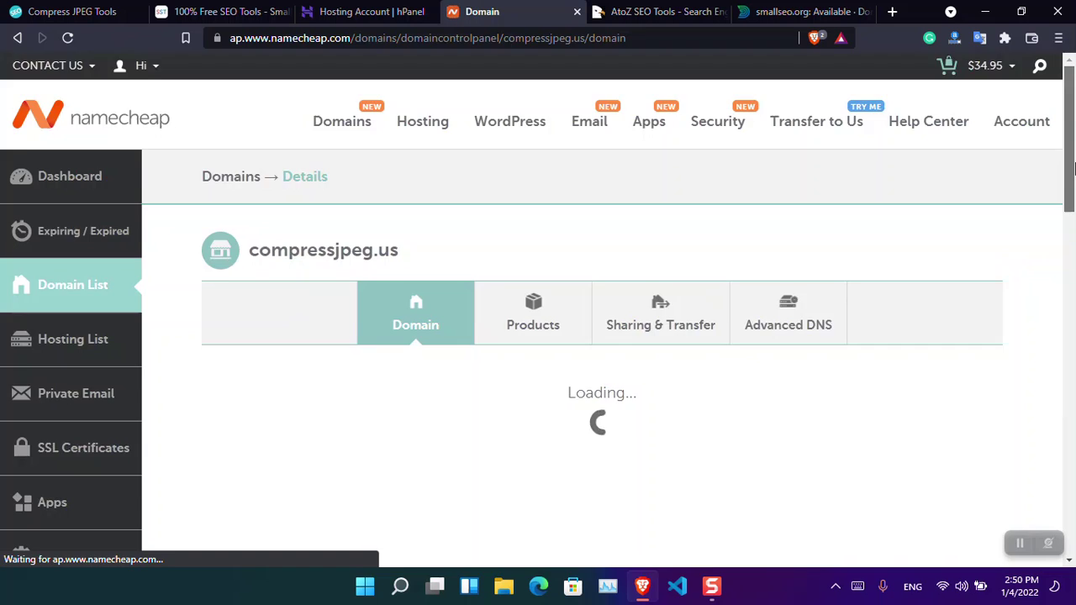
- Choose Custom DNS for the nameservers of compressjpeg.us and highlight the entry ns1.dns-parking.com
scroll(1068, 168, down, 3)
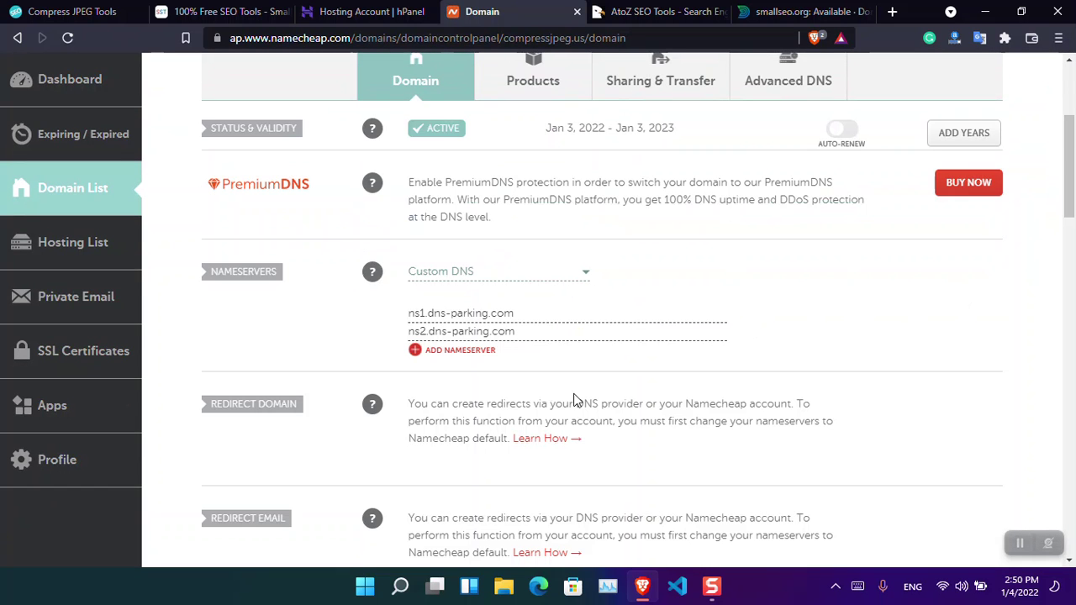
click(496, 275)
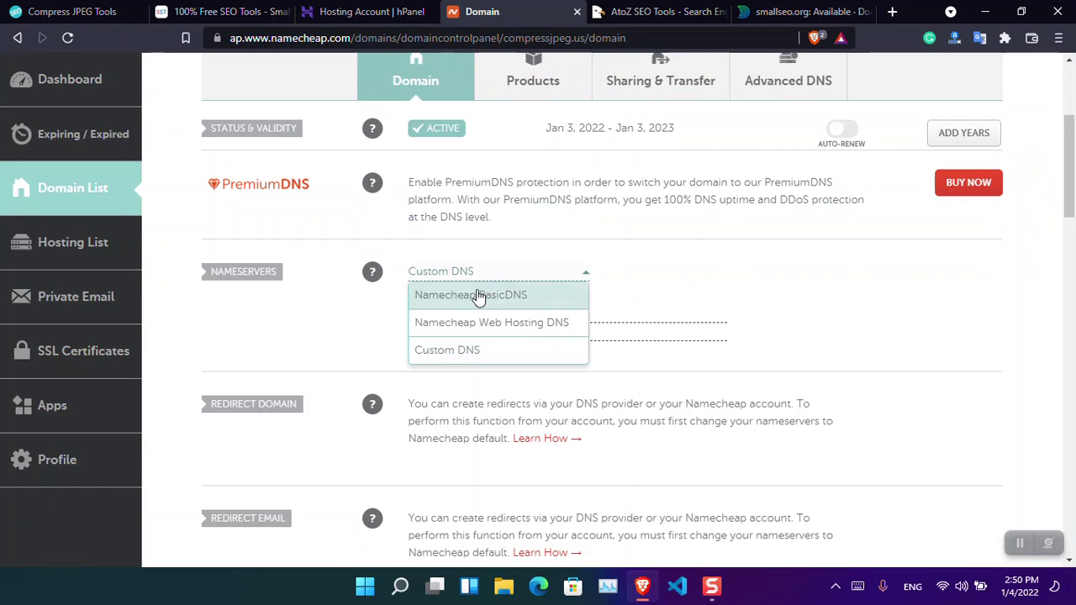
click(477, 357)
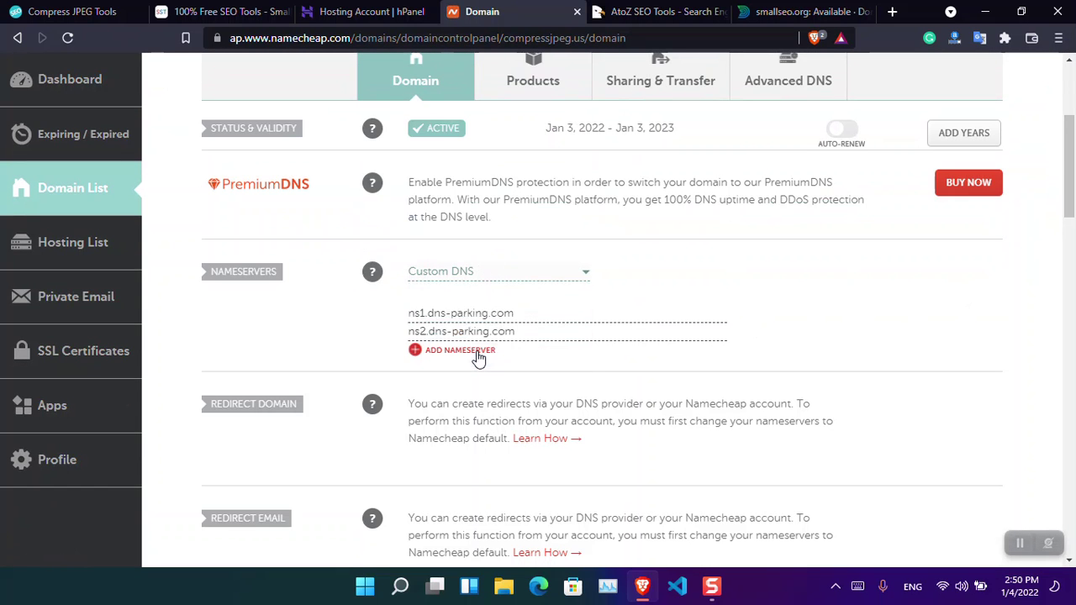
drag(526, 312, 401, 335)
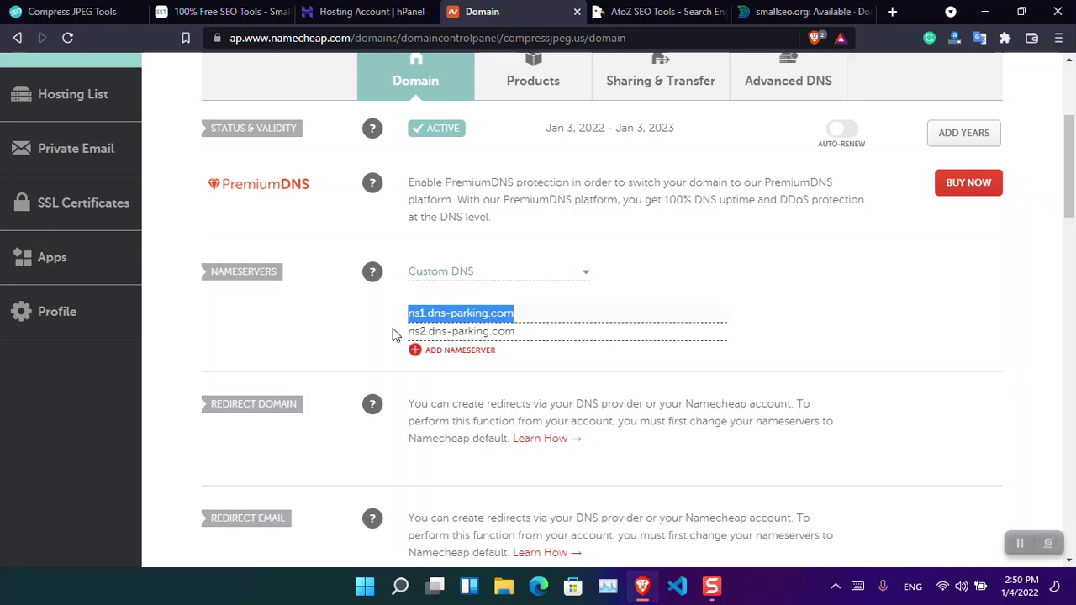
- Close the Domainr page and go to the start of the compressjpeg.us homepage to view its SEO tools
click(784, 11)
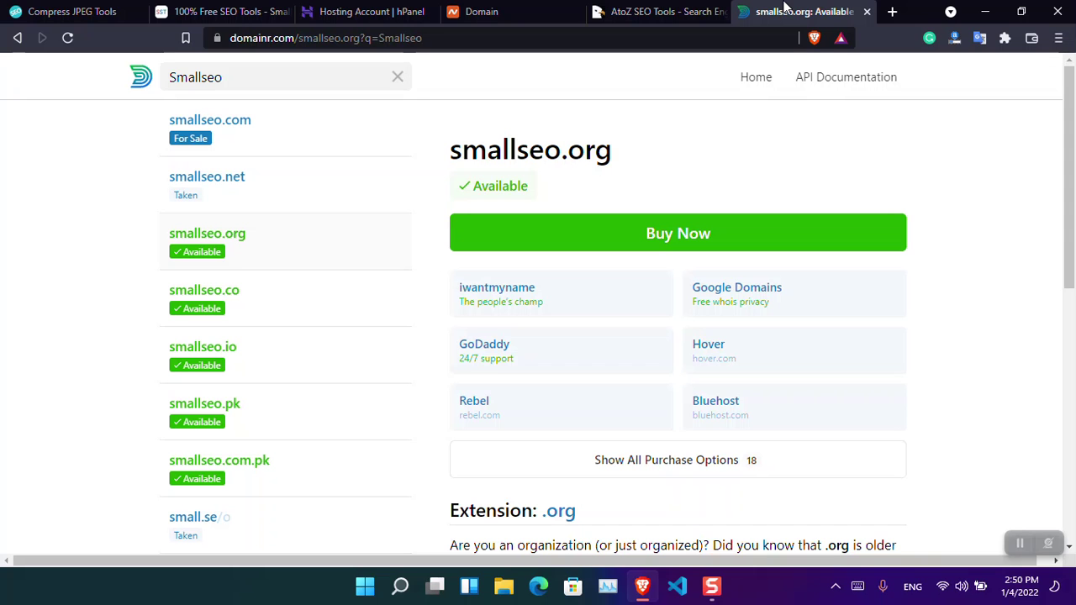
click(867, 11)
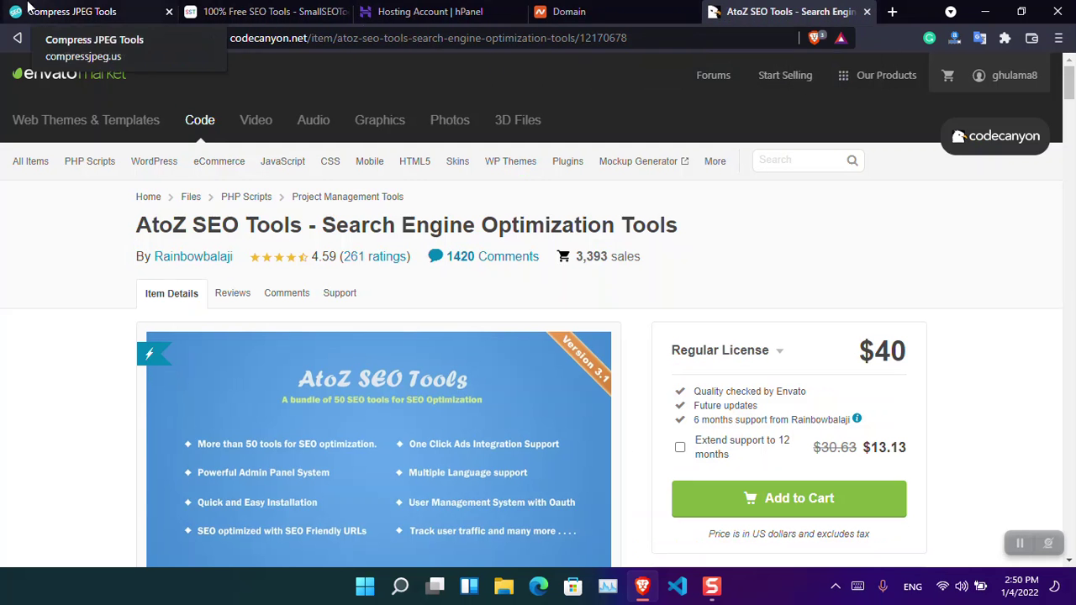
click(59, 12)
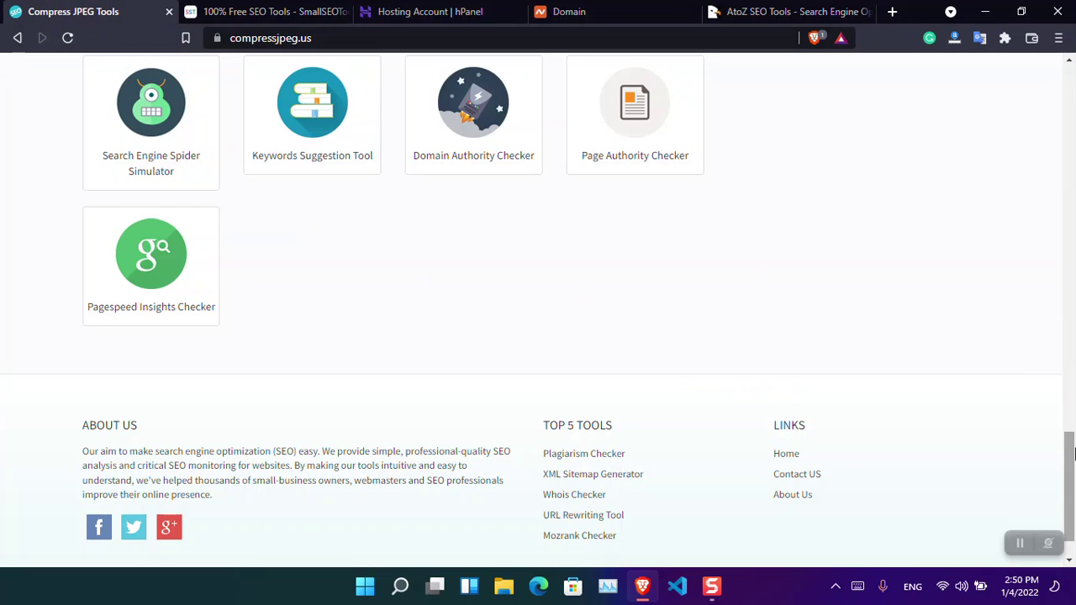
drag(1071, 453, 1073, 86)
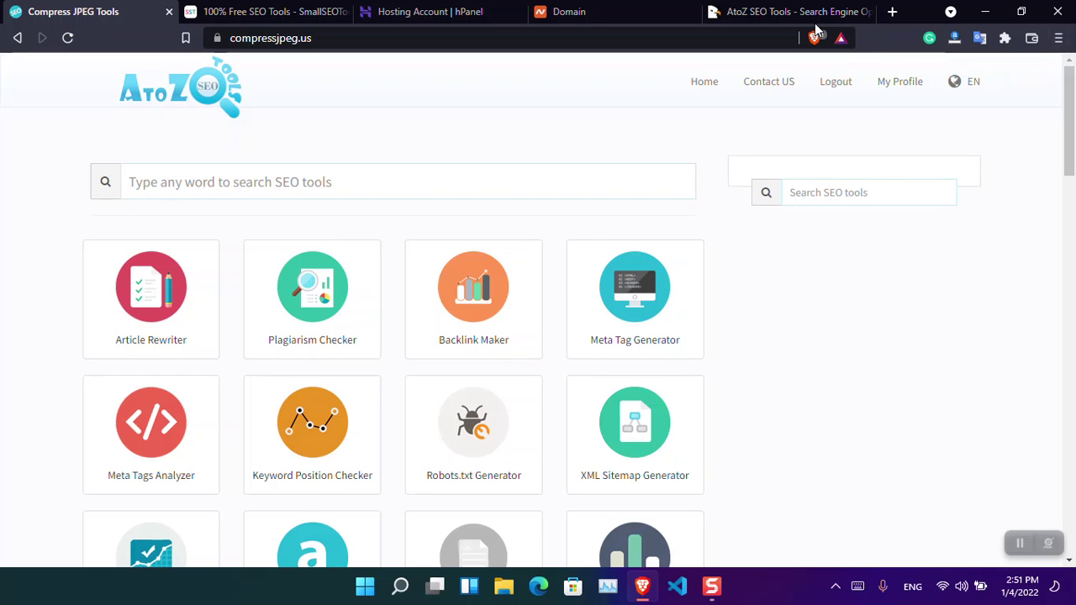
- Close the Namecheap domain page and open the Hostinger management page of compressjpeg.us from the hosting list
click(630, 8)
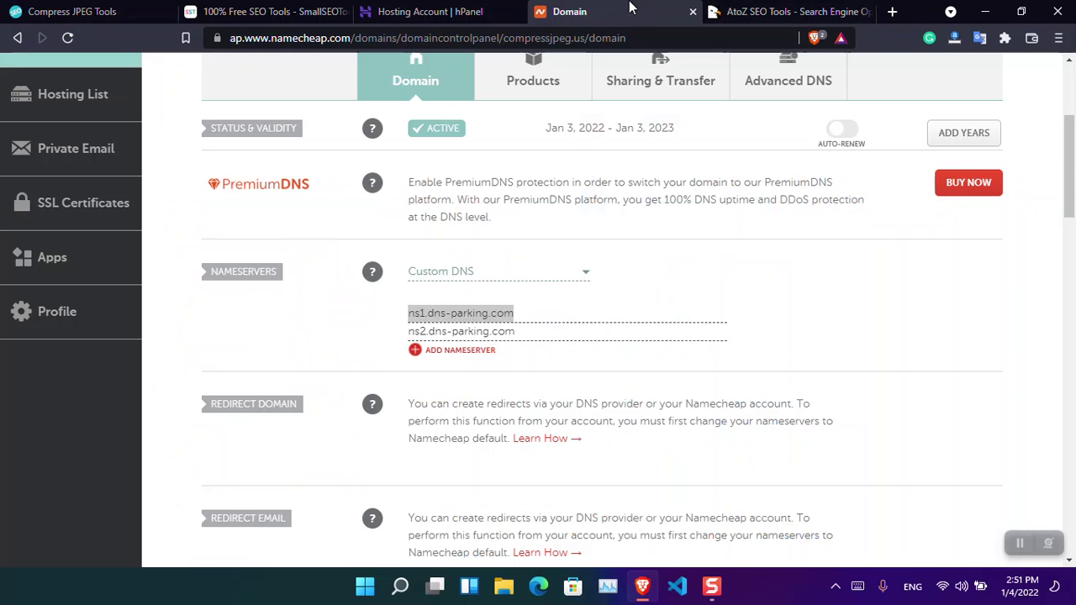
click(693, 11)
click(452, 9)
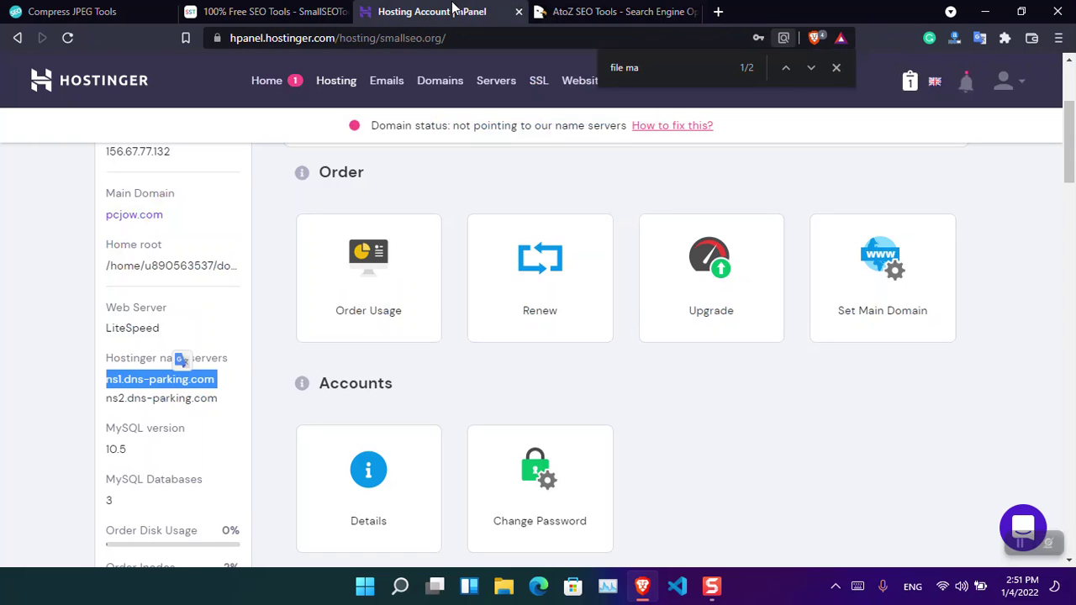
scroll(376, 202, up, 3)
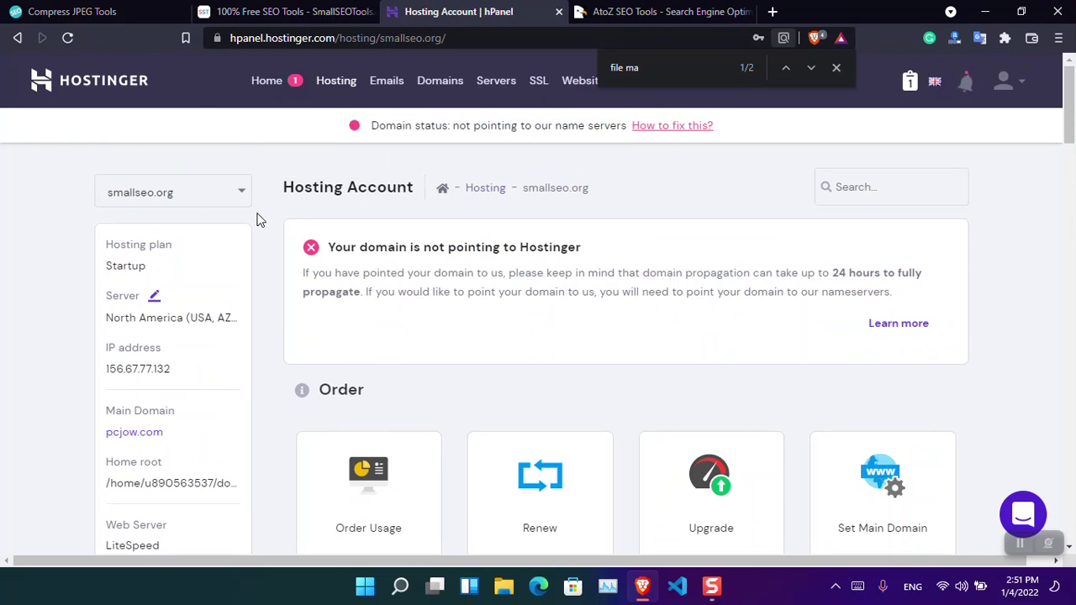
click(344, 82)
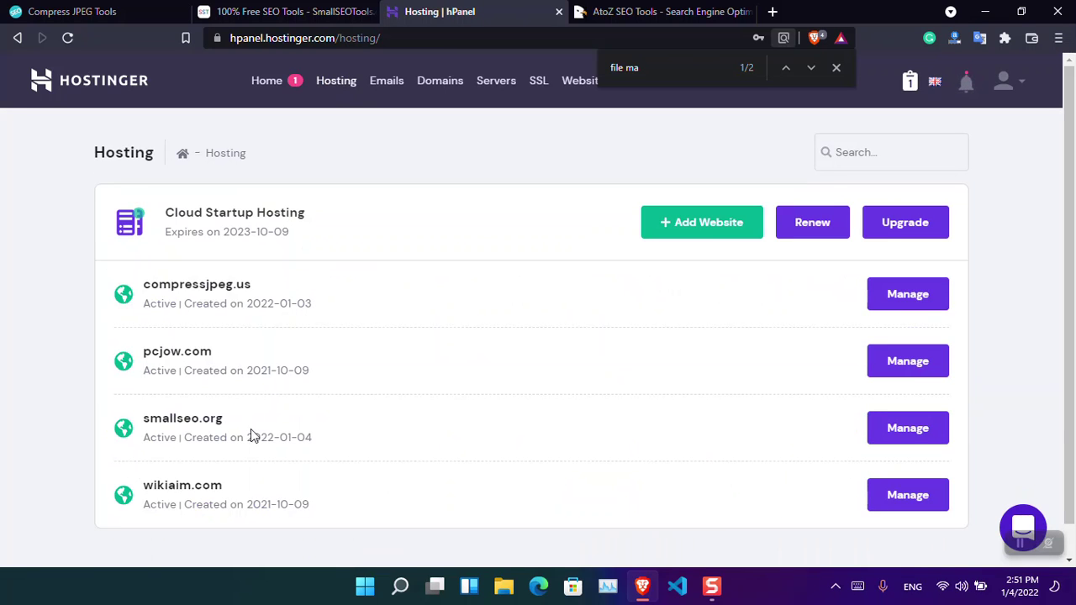
click(908, 296)
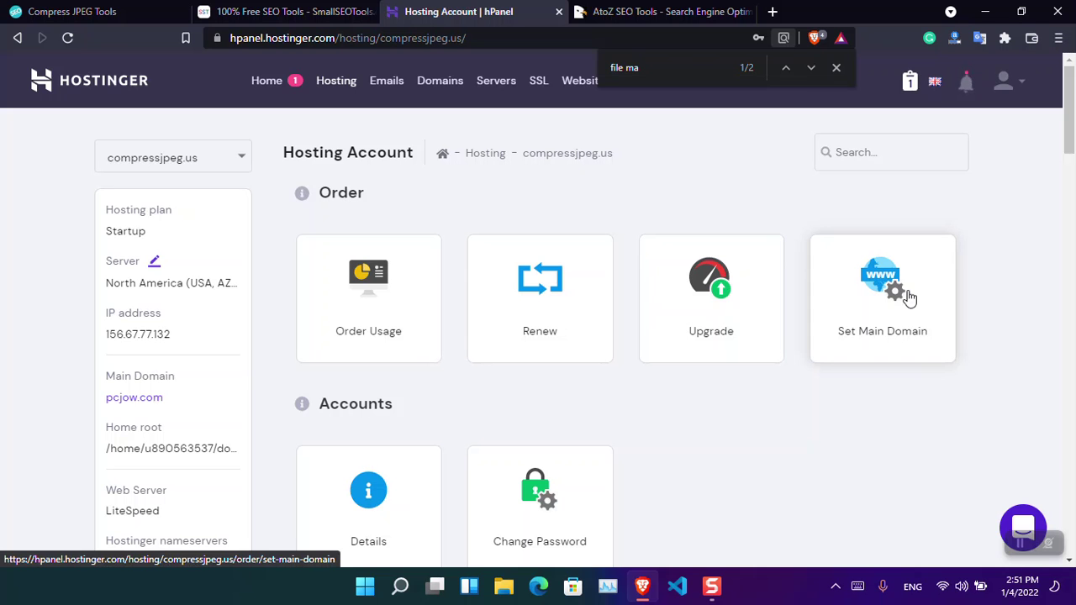
- Open the beta file manager for compressjpeg.us and enter its public_html folder
drag(1074, 112, 1075, 359)
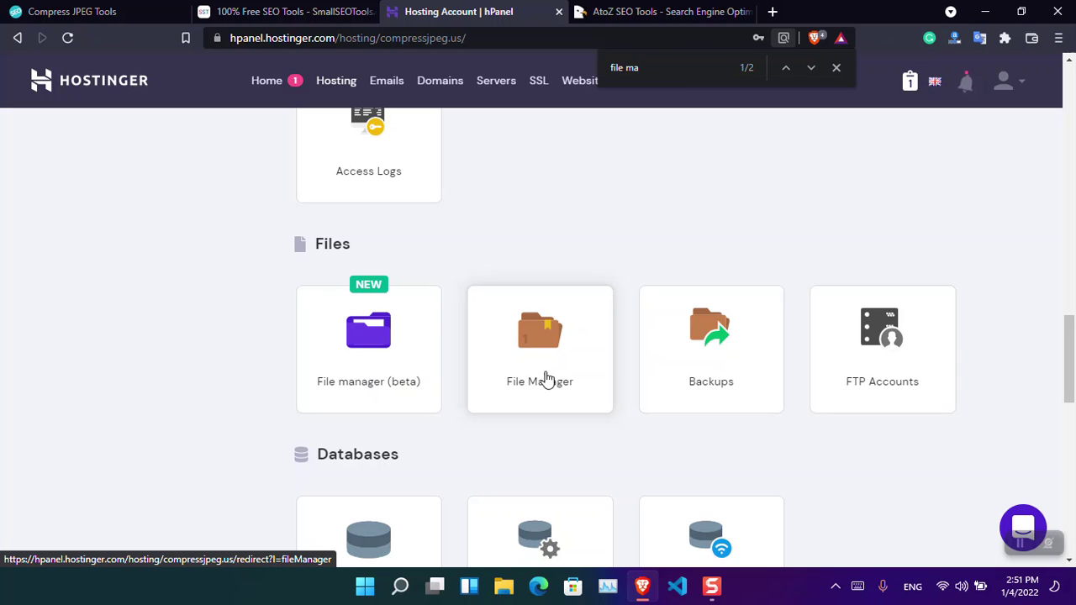
click(370, 360)
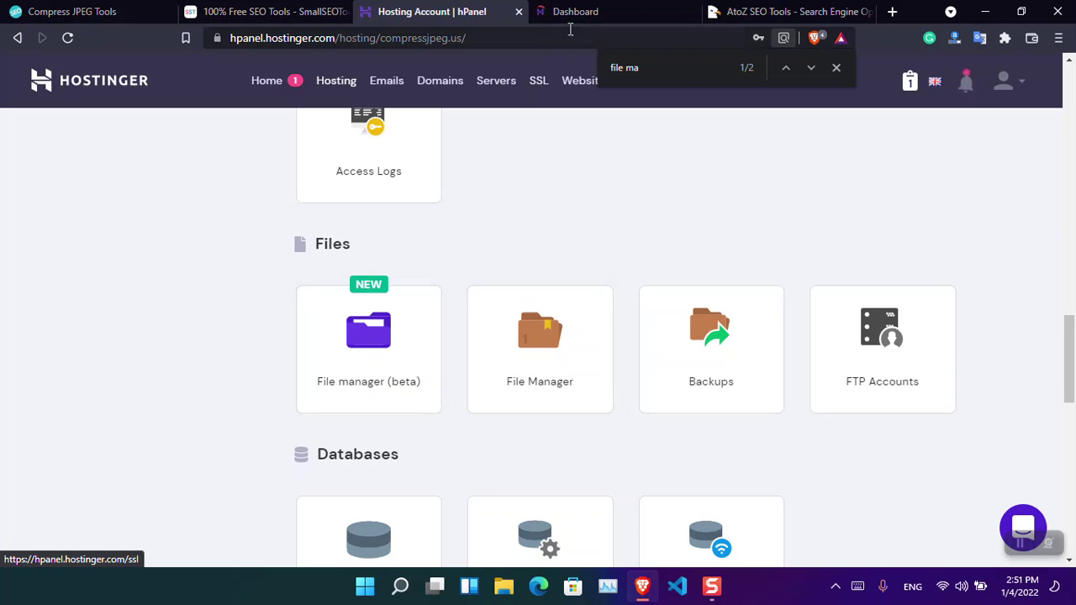
click(611, 8)
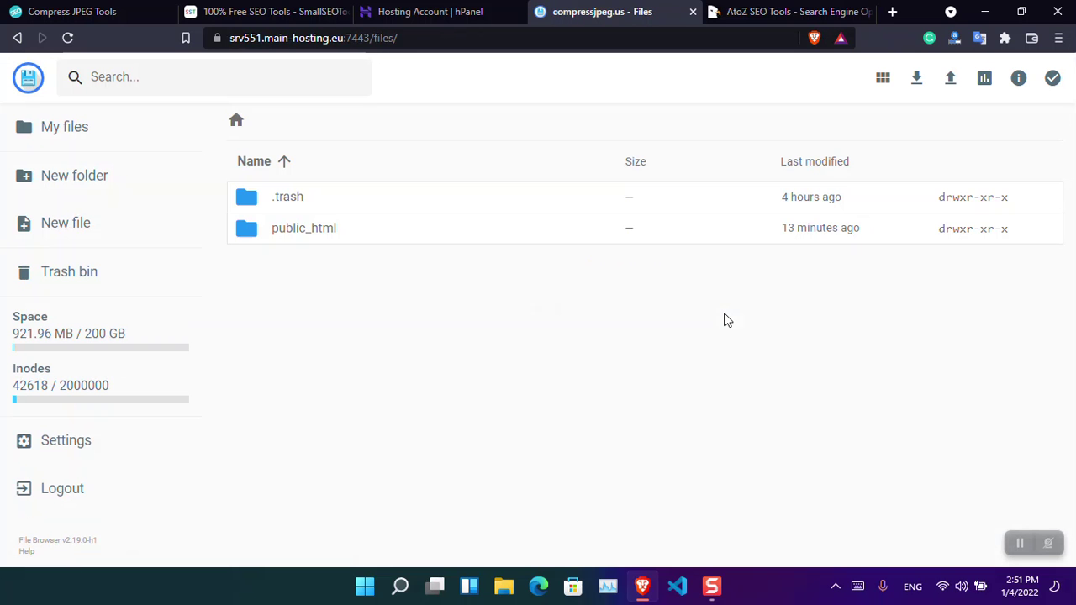
double_click(305, 233)
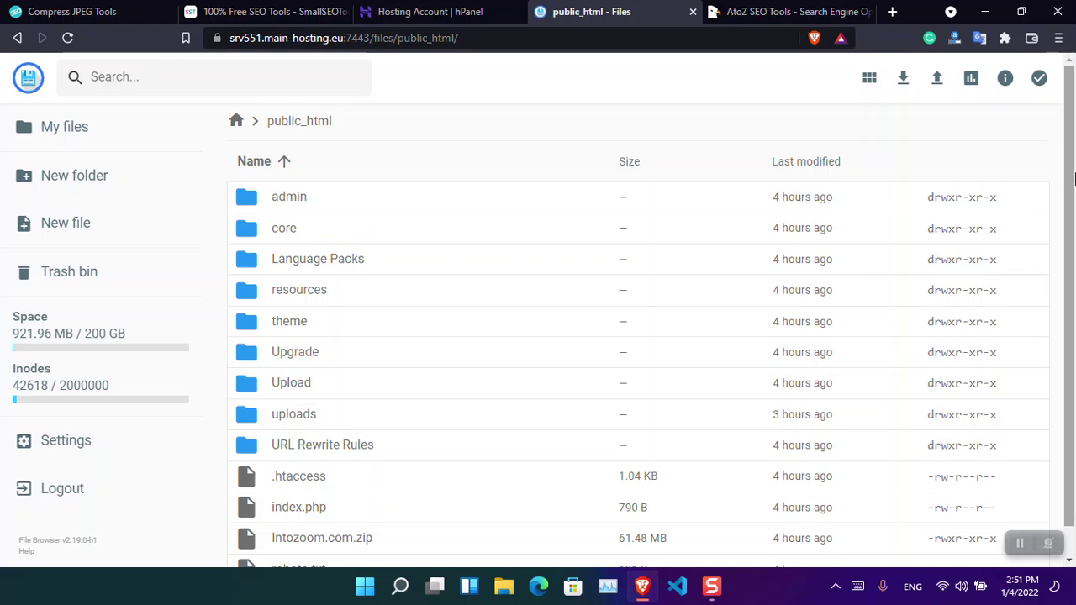
- Delete every file and folder in public_html except Intozoom.com.zip
scroll(1073, 273, down, 1)
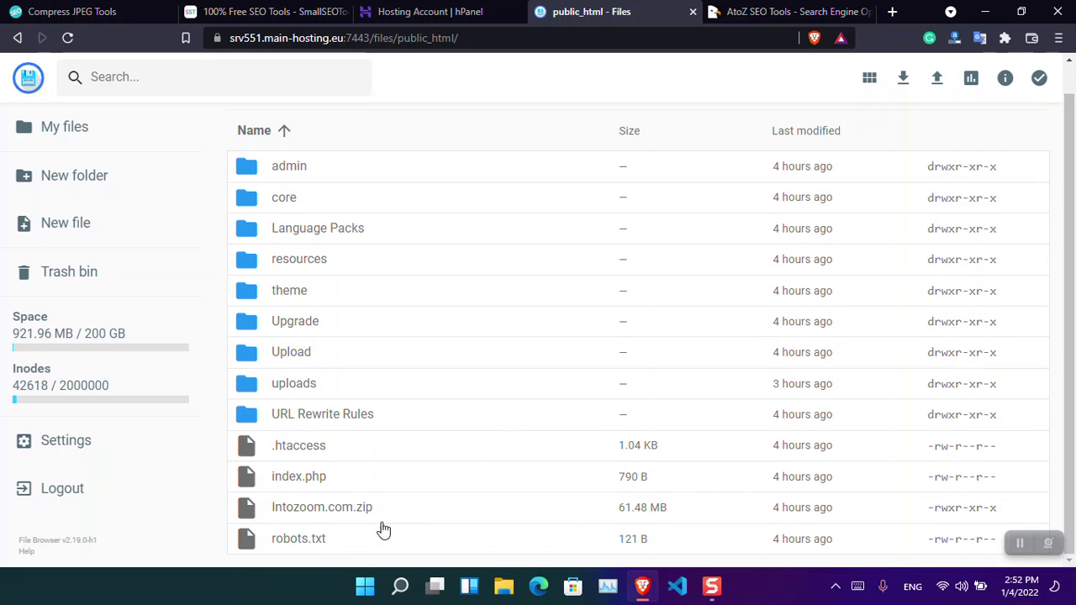
click(315, 540)
key(ctrl+a)
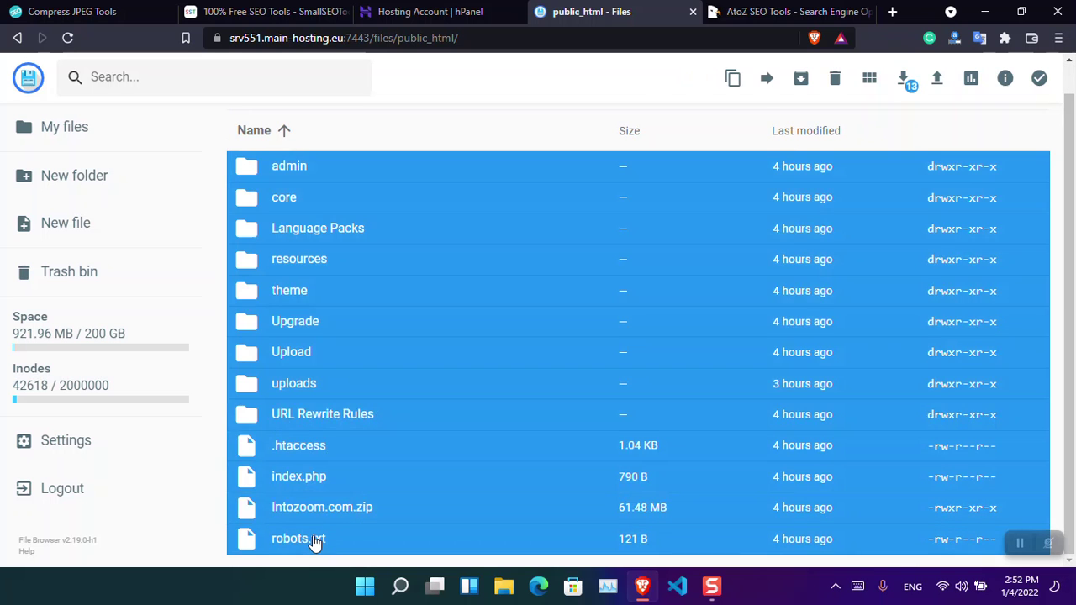
ctrl+click(330, 519)
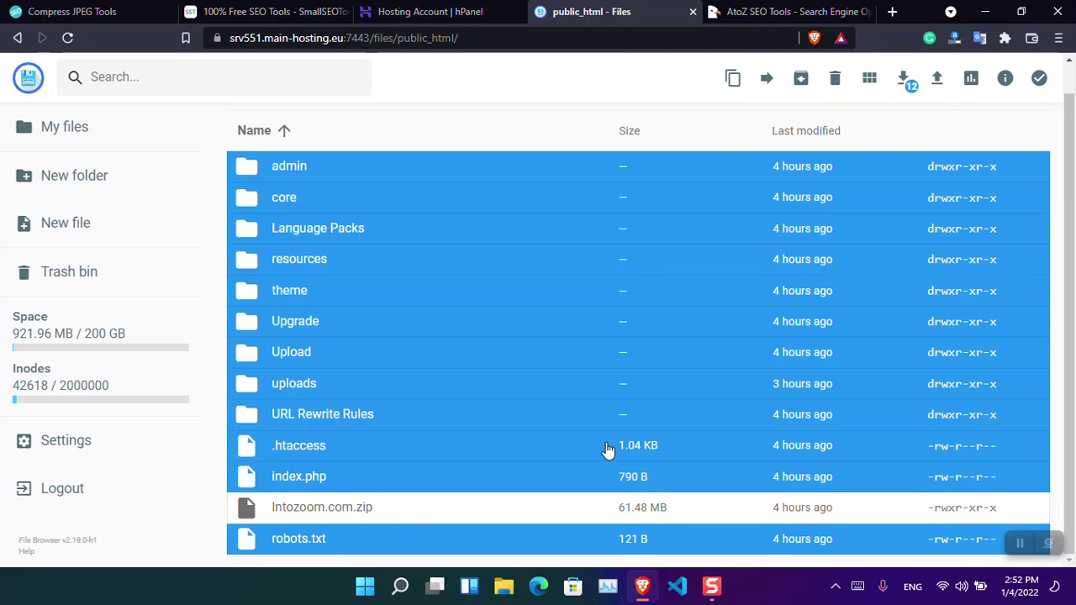
scroll(1075, 280, up, 1)
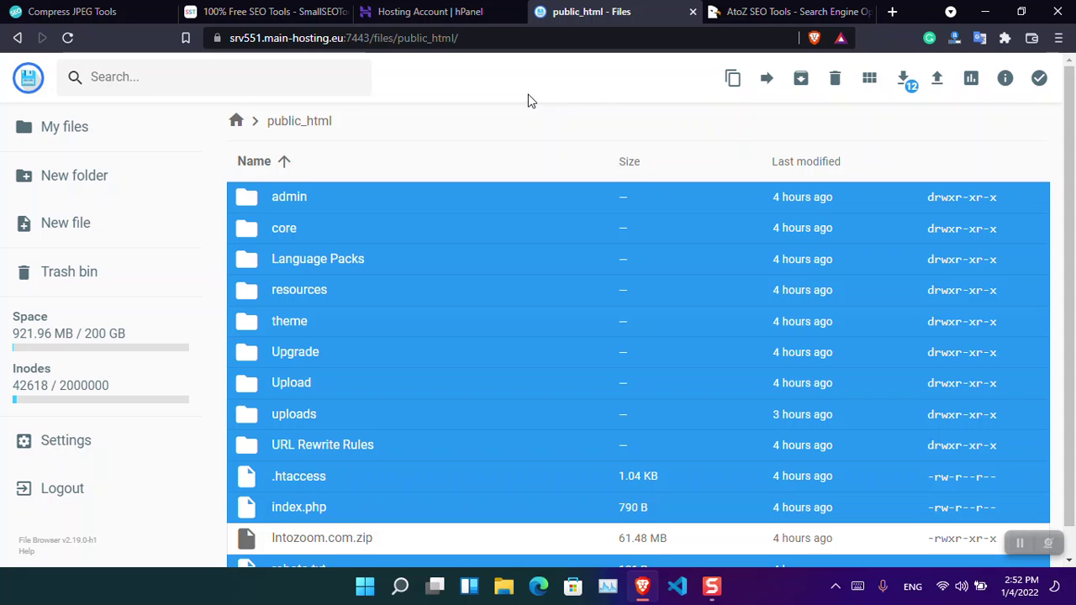
click(833, 84)
click(650, 341)
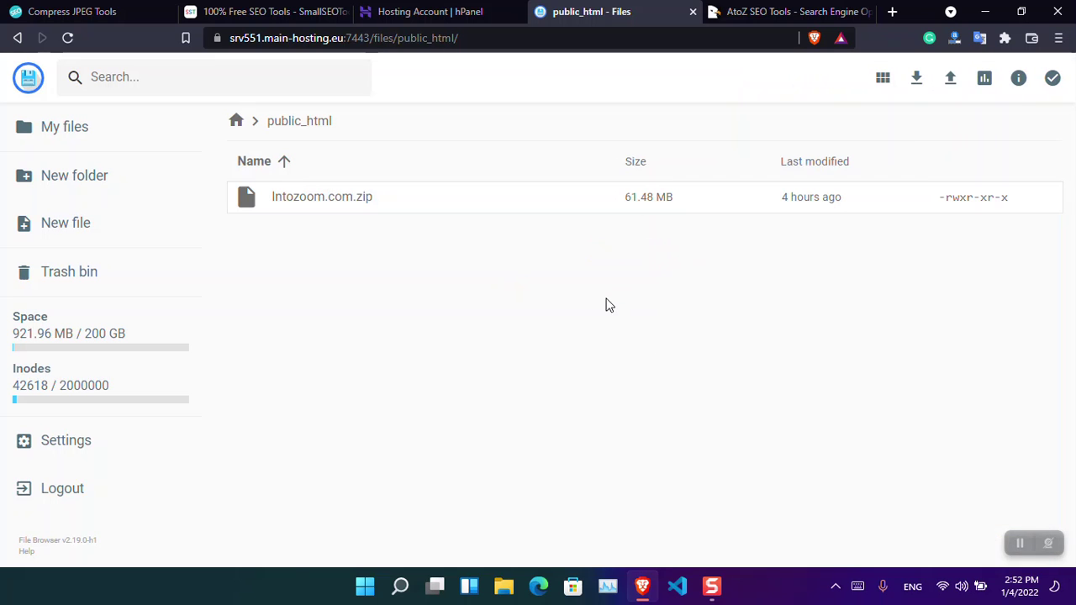
- Reload compressjpeg.us to check what the emptied site shows, and look at the AtoZ SEO Tools item page
click(25, 11)
click(68, 39)
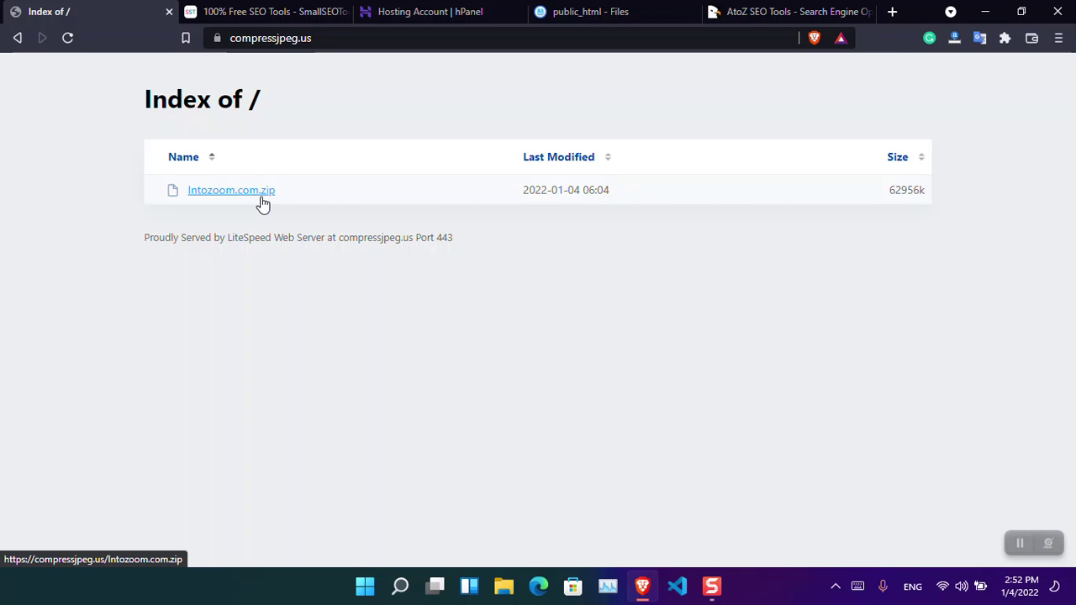
click(809, 10)
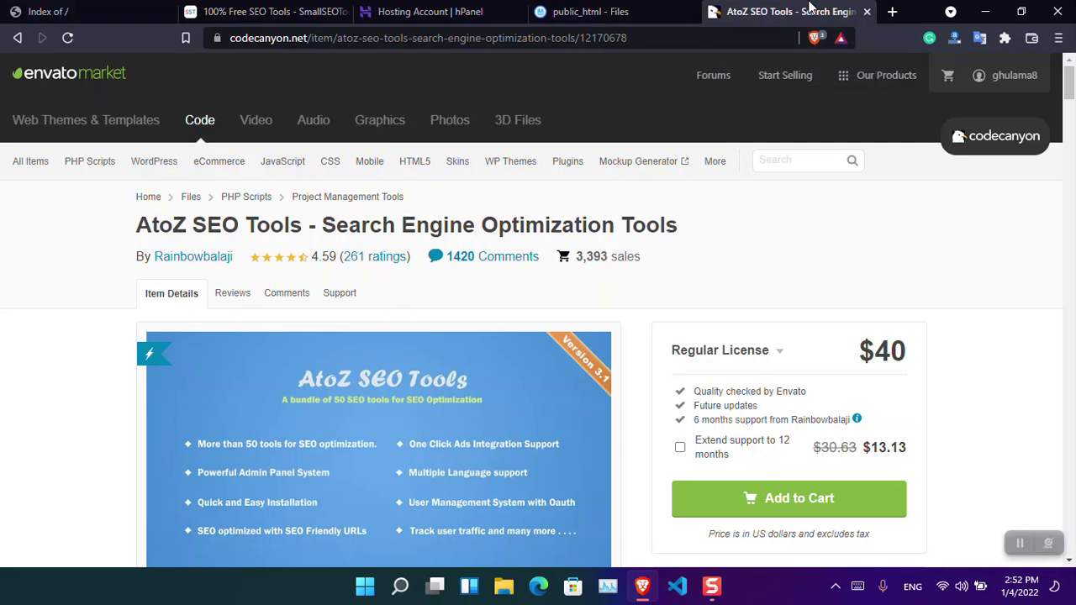
- Unarchive Intozoom.com.zip in the file manager with folder name ".", destination ".." and overwriting of existing files enabled
click(565, 11)
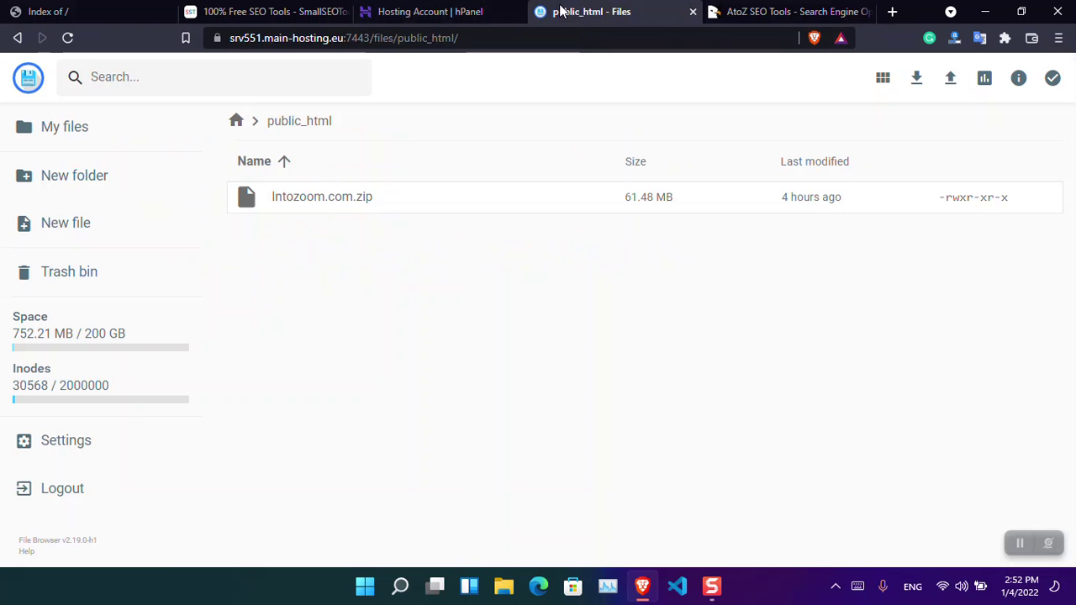
right_click(334, 202)
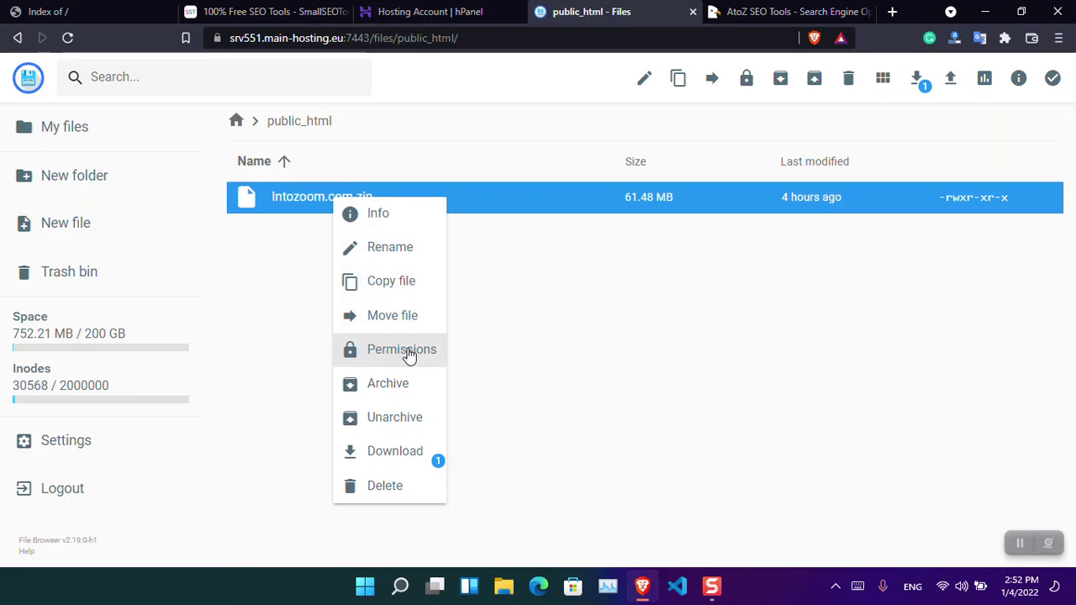
click(412, 424)
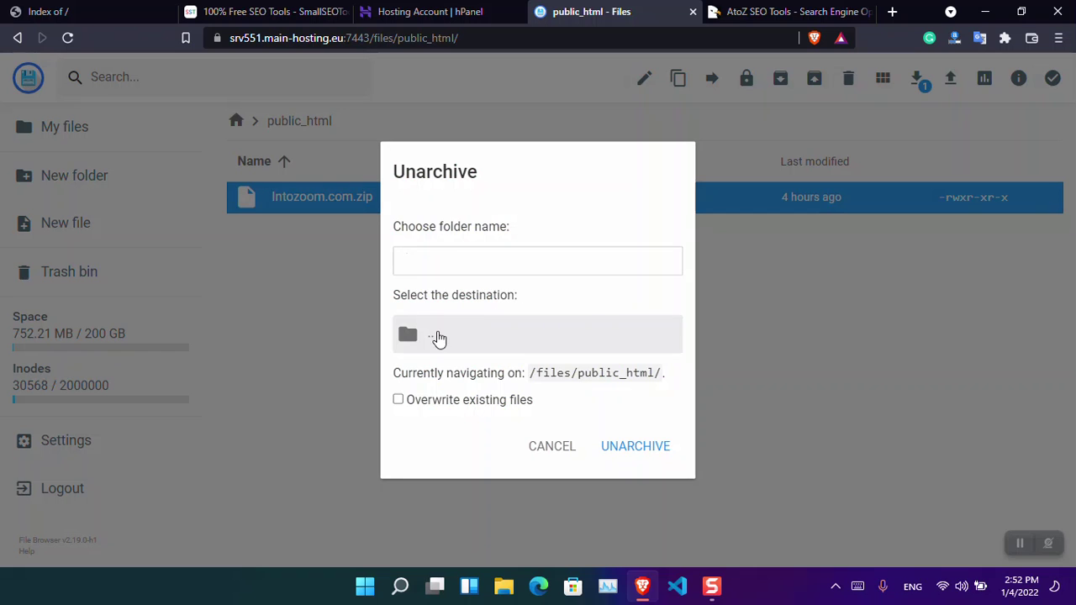
click(439, 336)
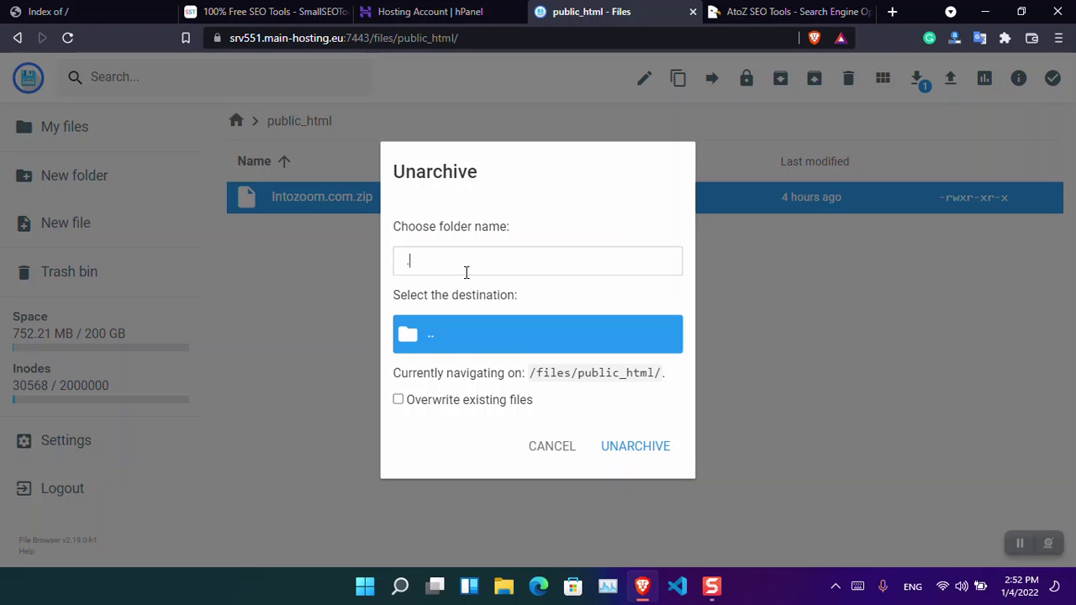
click(399, 401)
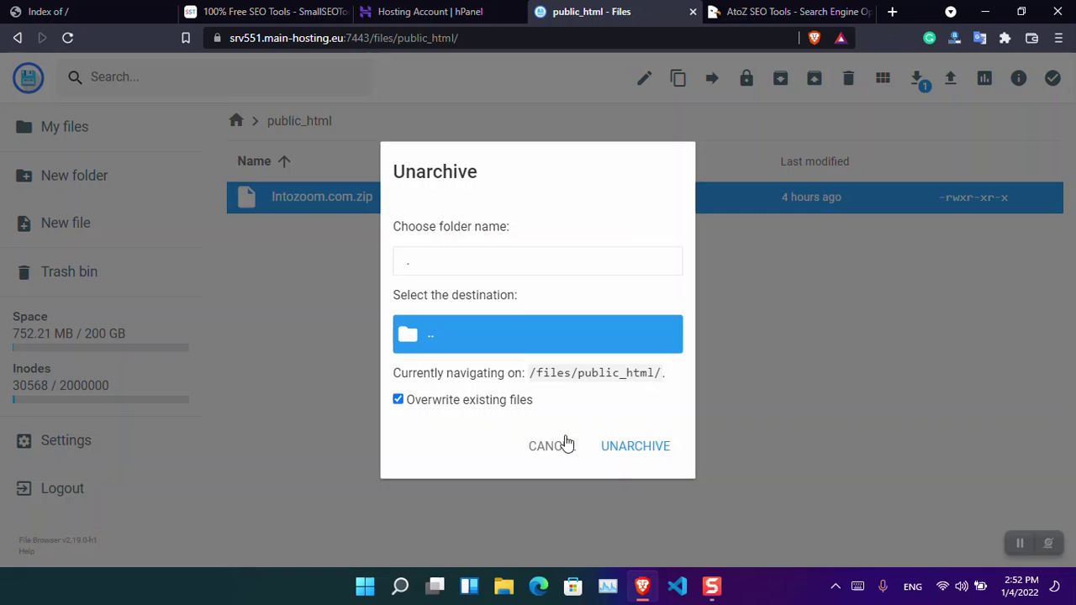
click(632, 449)
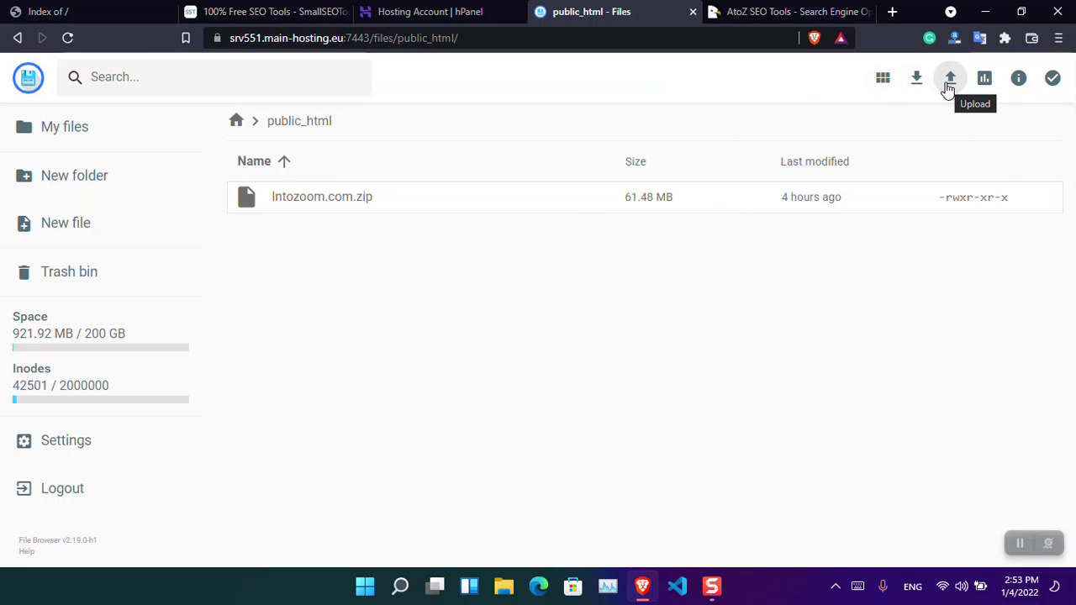
click(949, 80)
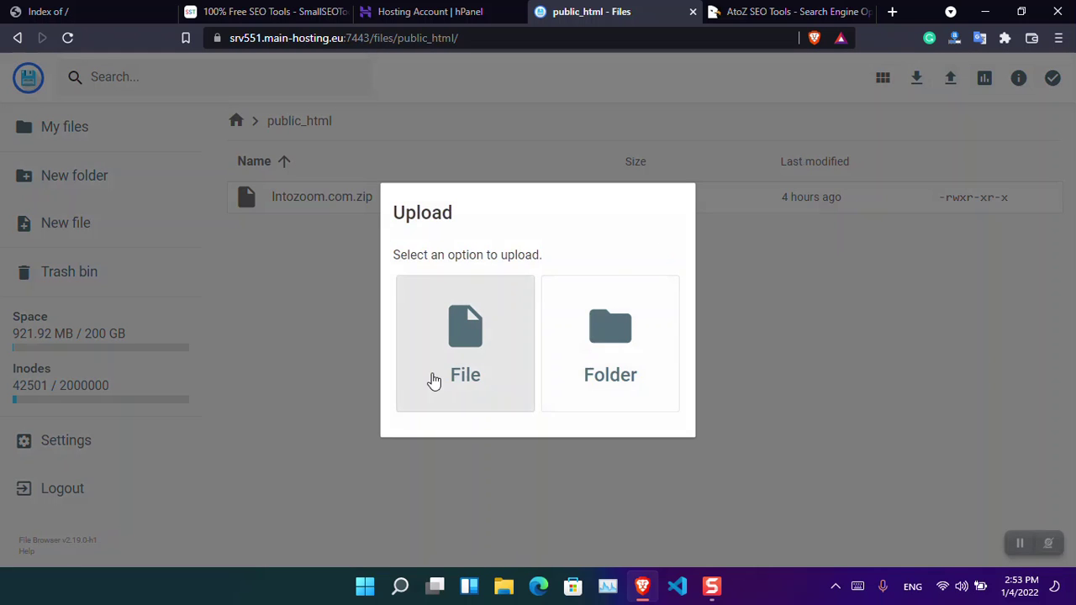
click(476, 371)
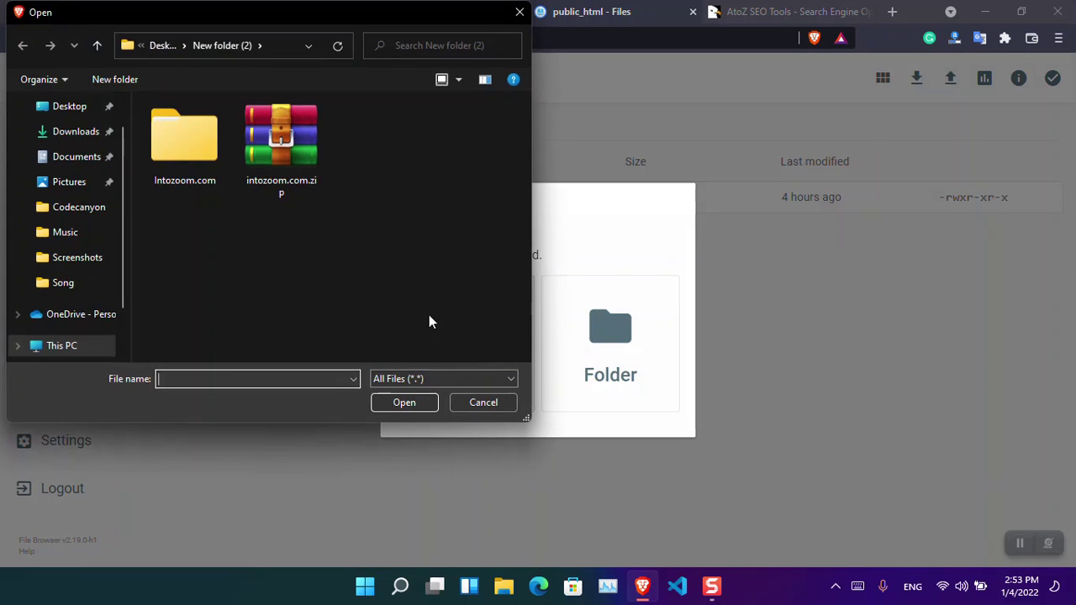
click(290, 167)
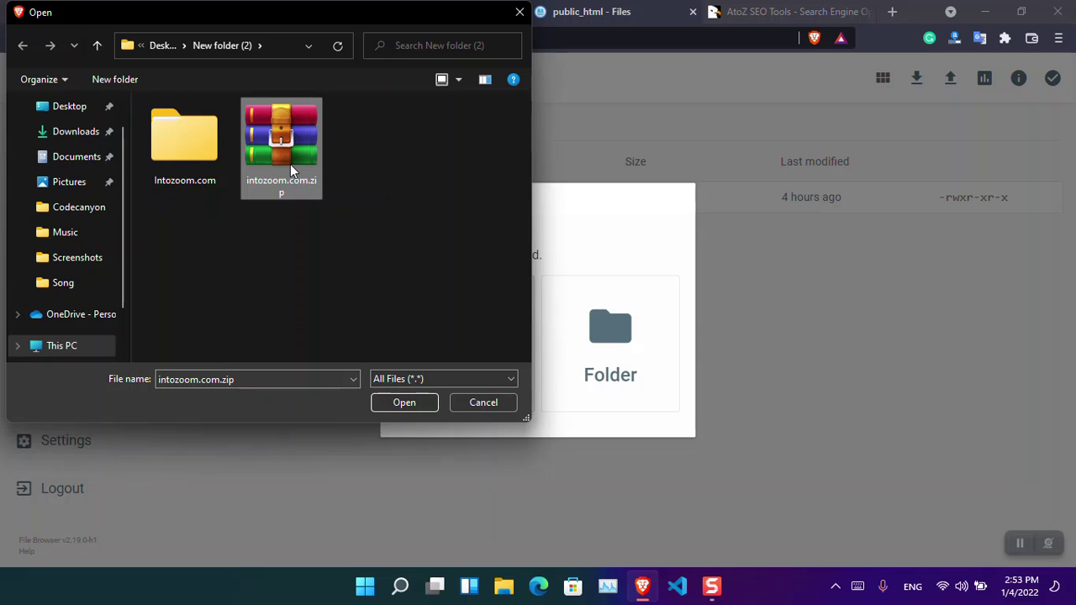
click(471, 403)
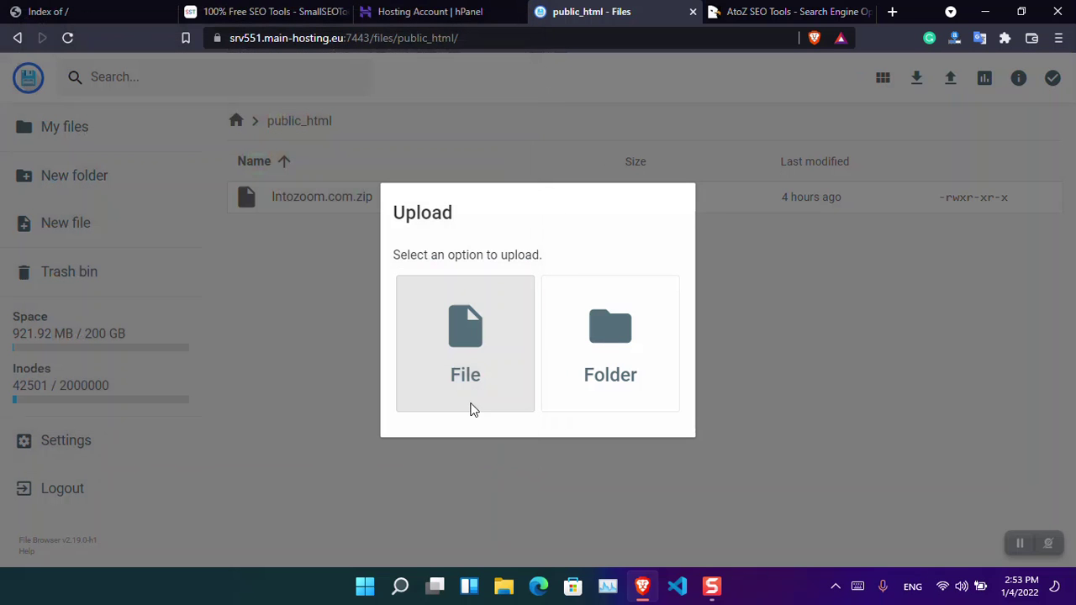
click(314, 381)
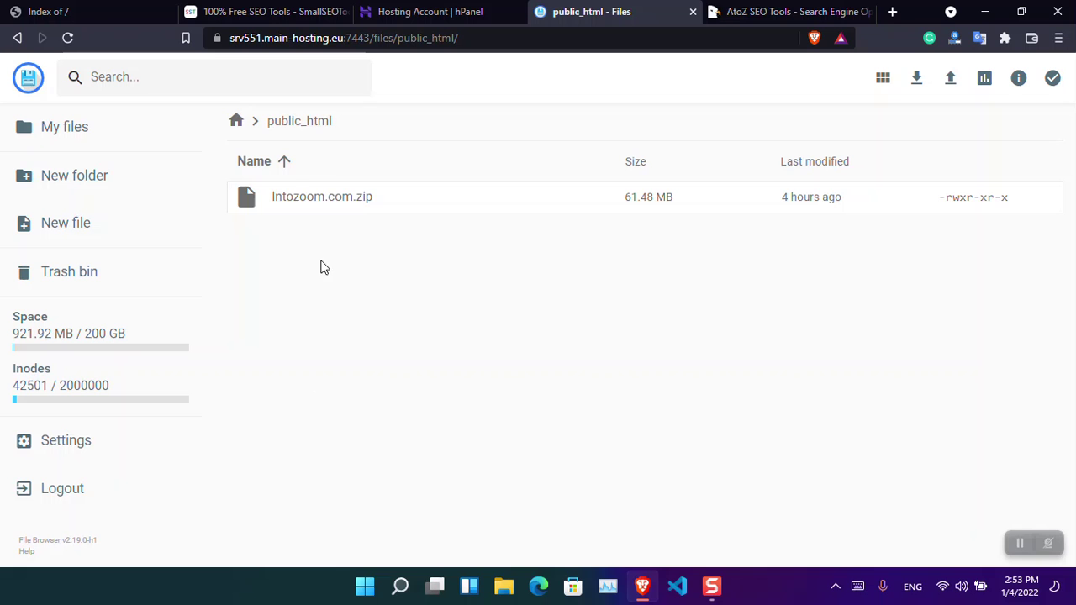
- Show the hosting's root folder with the extracted files, reload compressjpeg.us to check the site, and return to the file manager
click(83, 142)
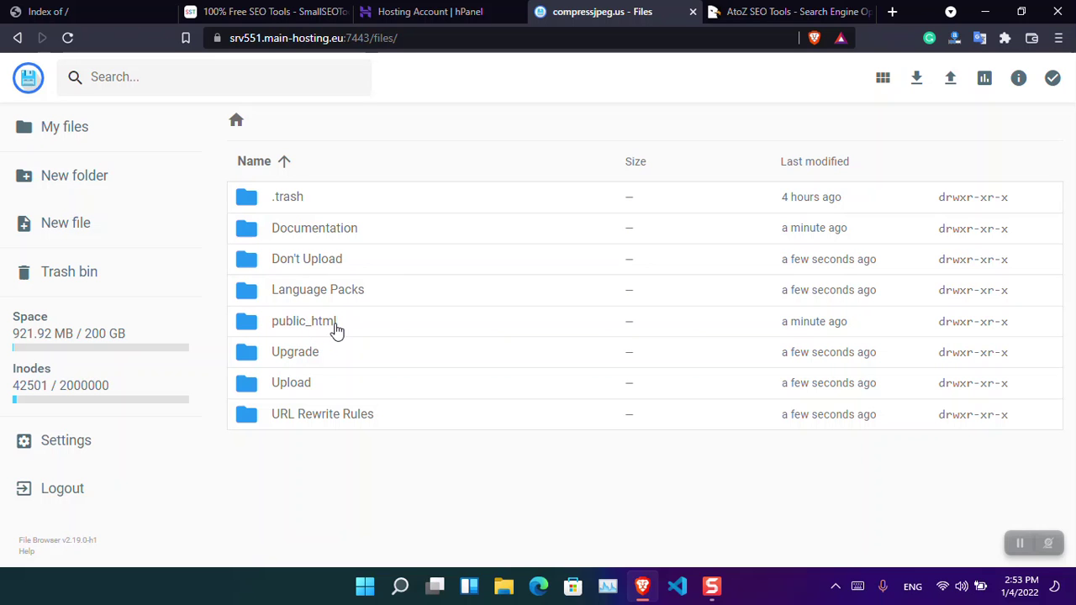
click(87, 10)
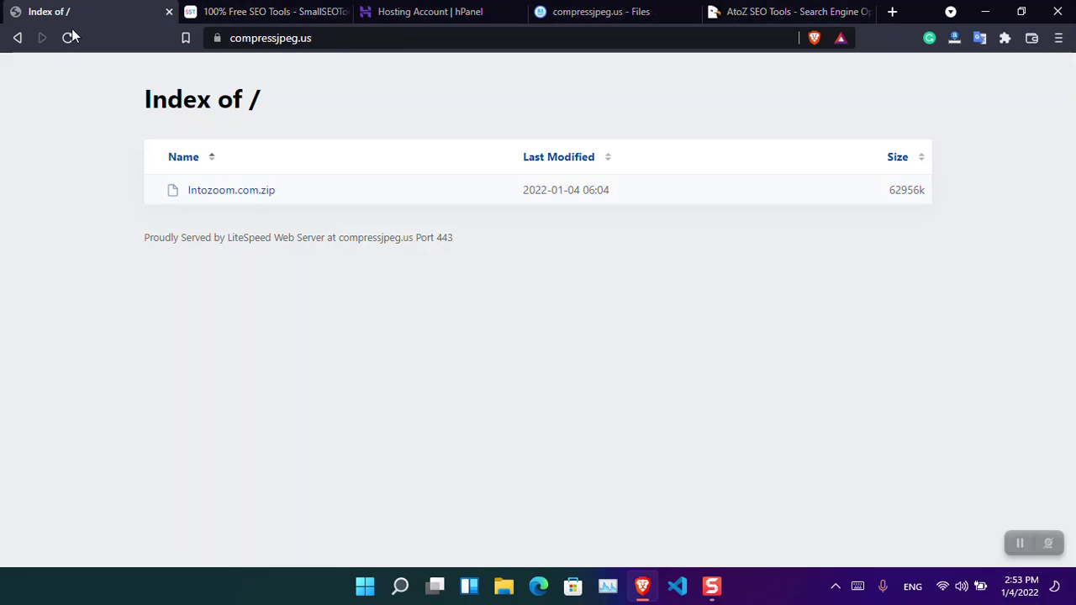
click(69, 38)
click(757, 10)
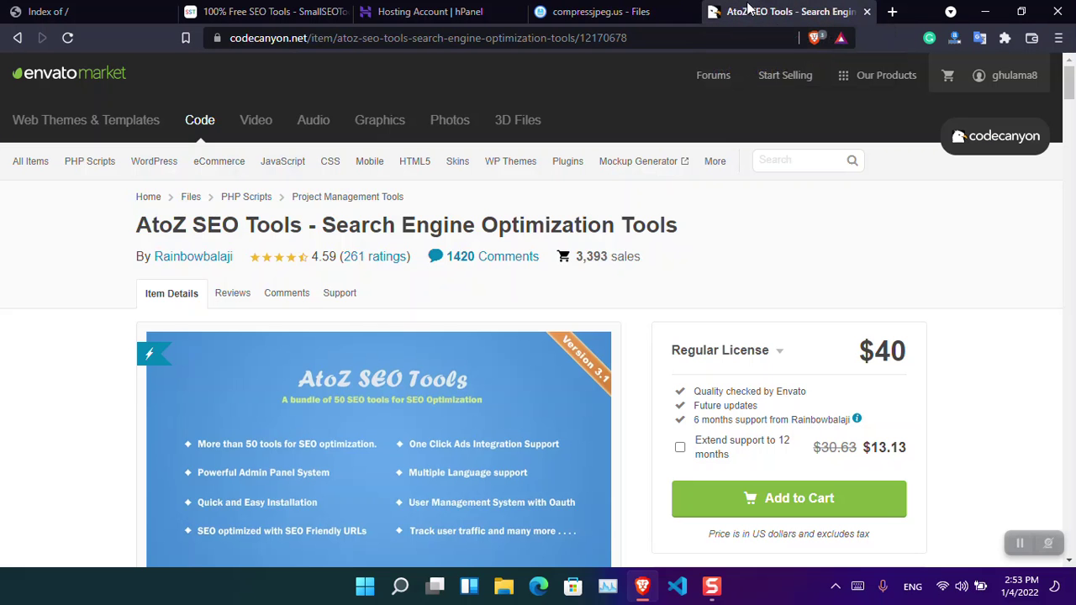
click(277, 11)
click(564, 12)
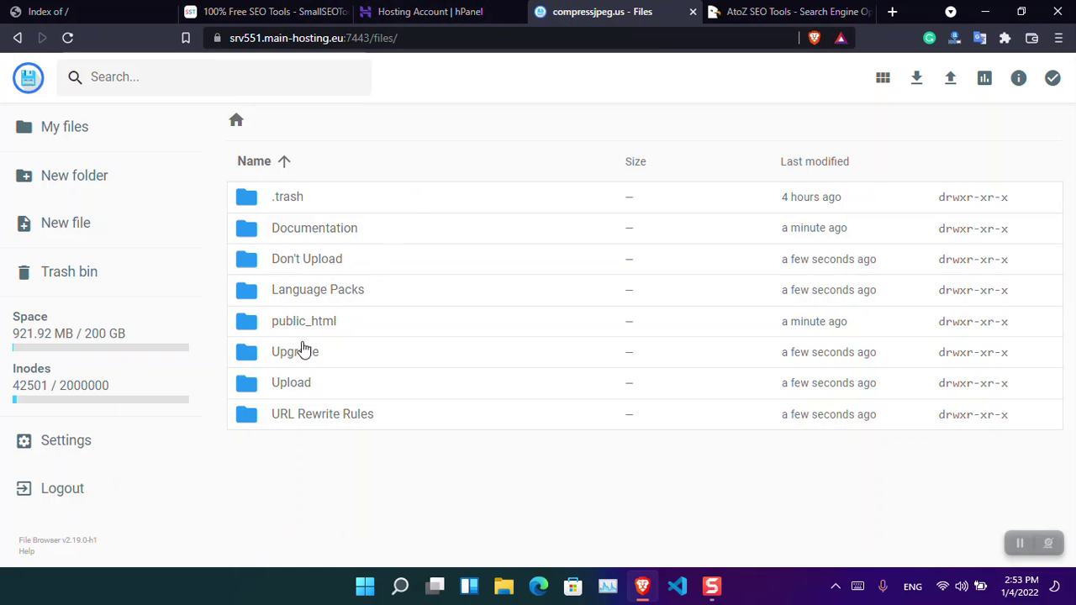
- Move all root folders except .trash and public_html into public_html, replacing conflicting items, and reload compressjpeg.us to check the listing
click(293, 242)
key(ctrl+a)
ctrl+click(286, 203)
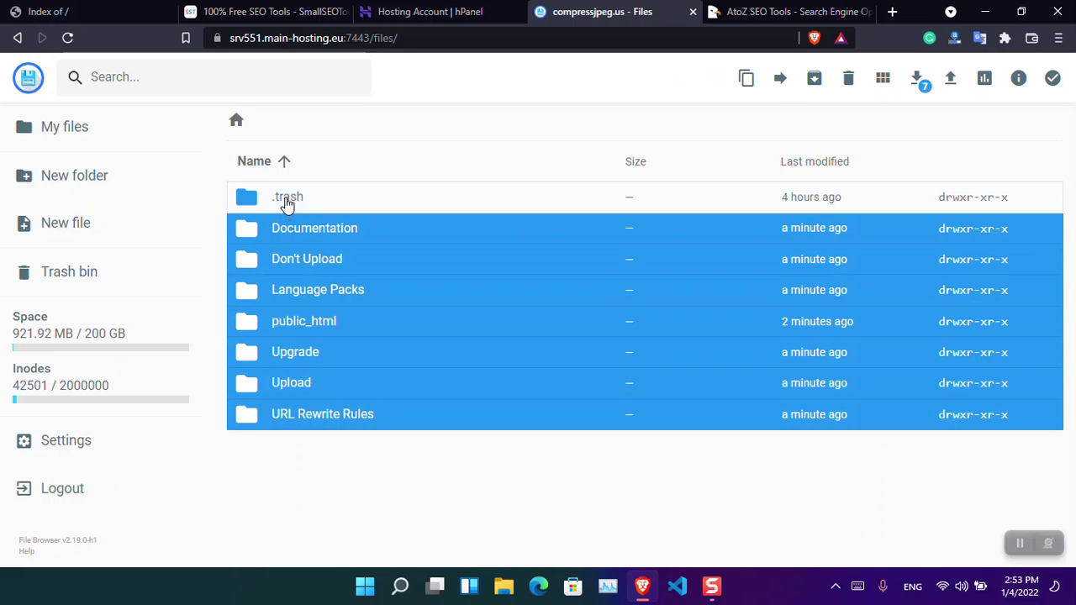
ctrl+click(329, 326)
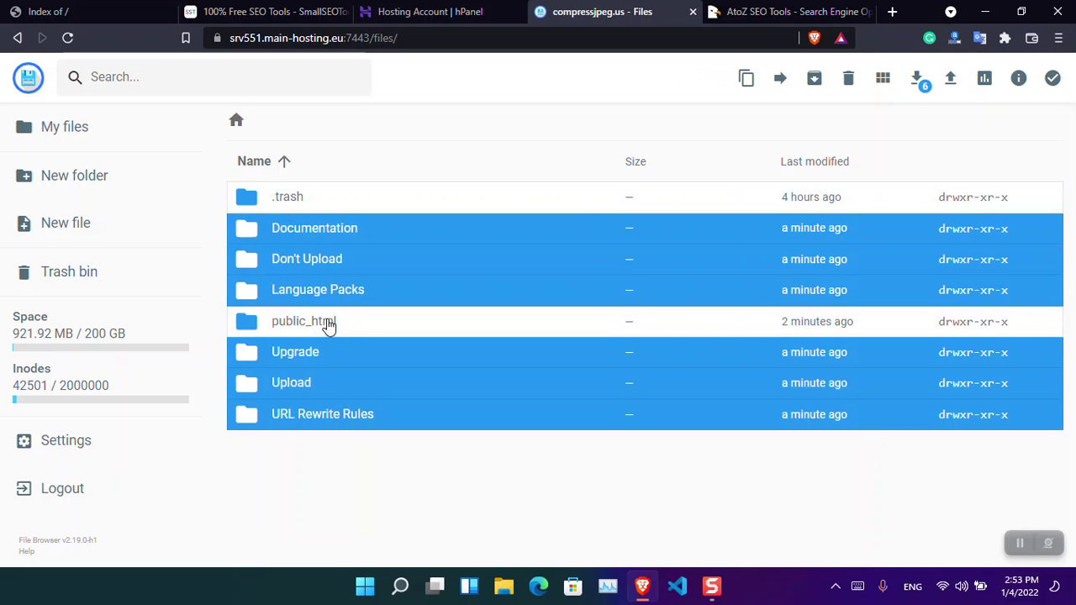
click(779, 80)
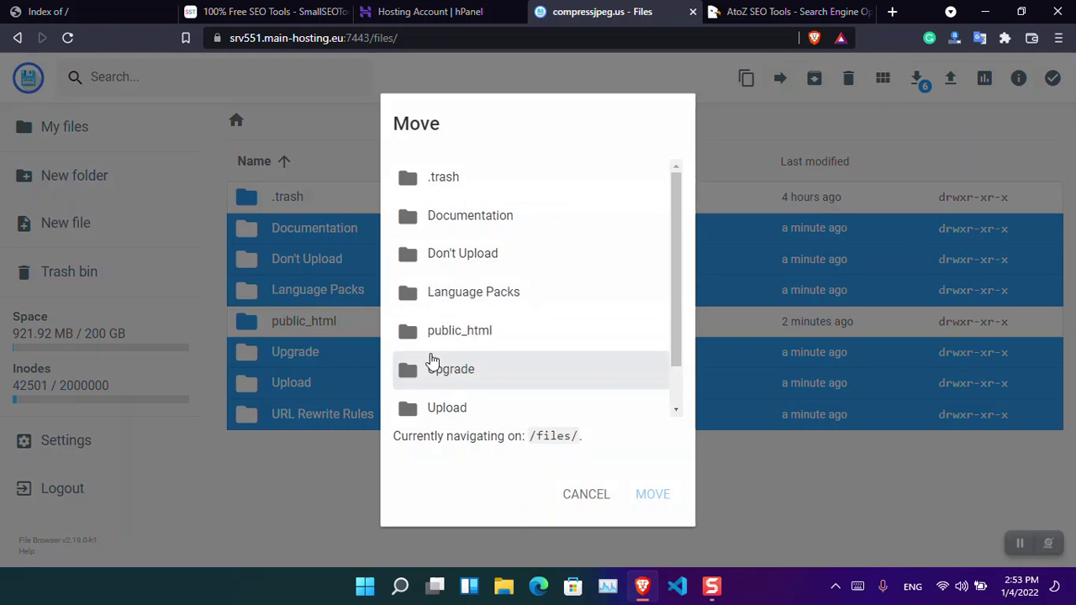
click(462, 332)
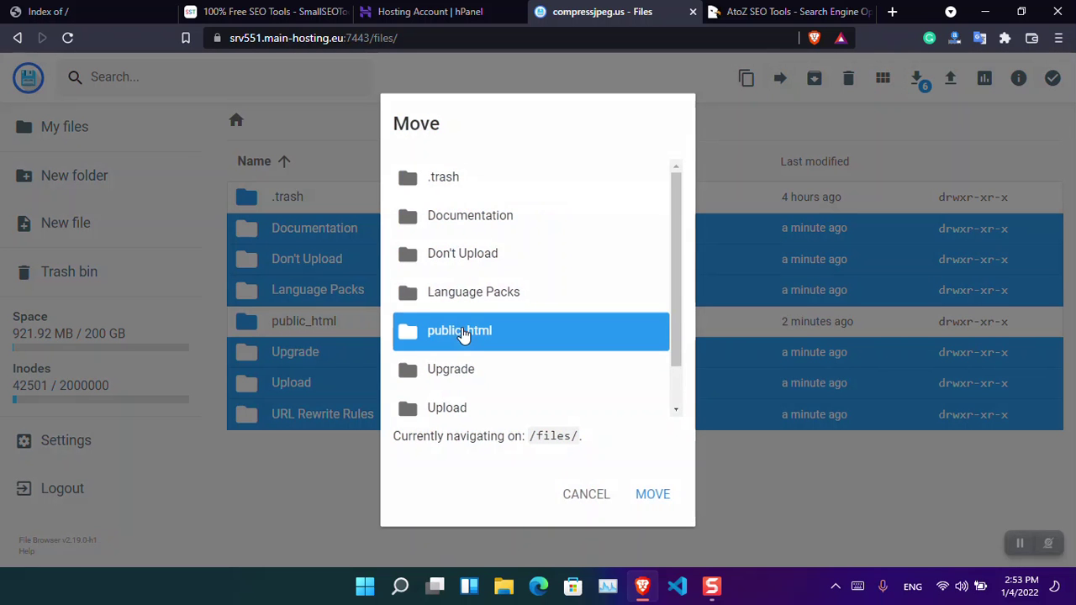
click(653, 495)
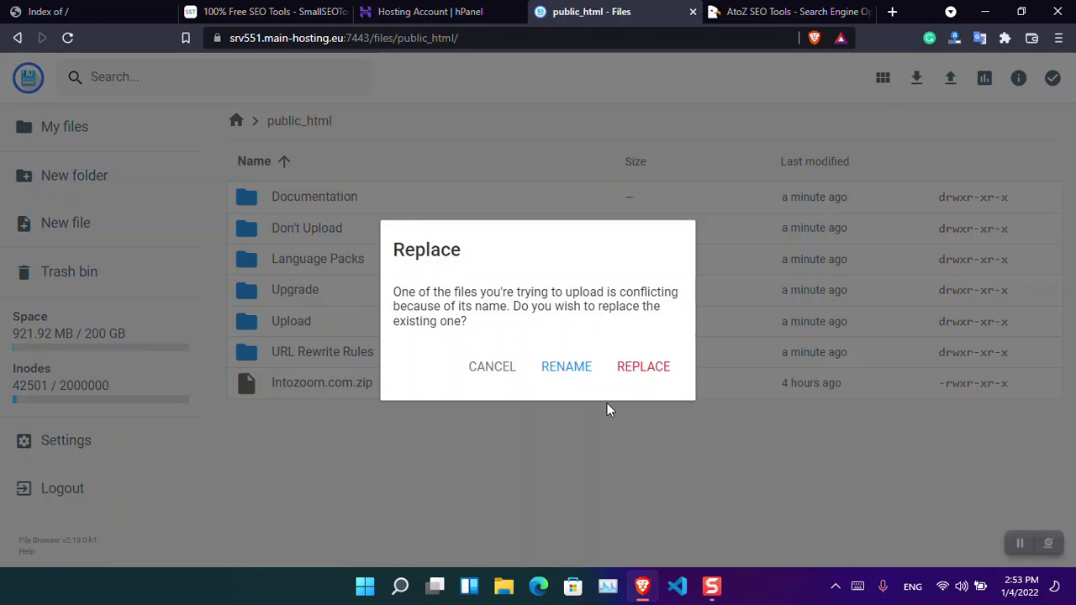
click(643, 370)
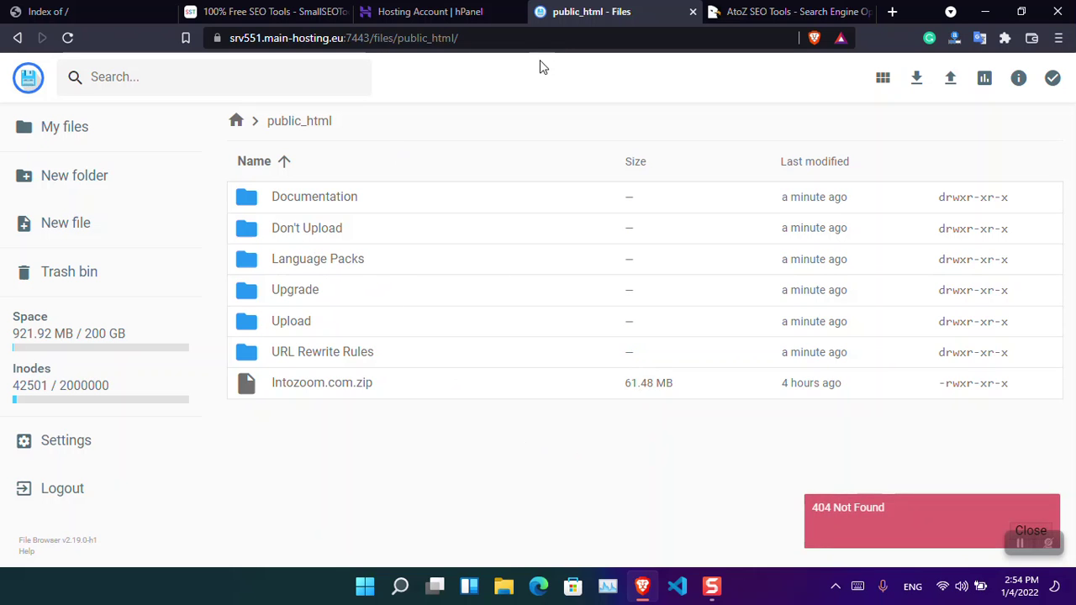
click(113, 9)
click(67, 44)
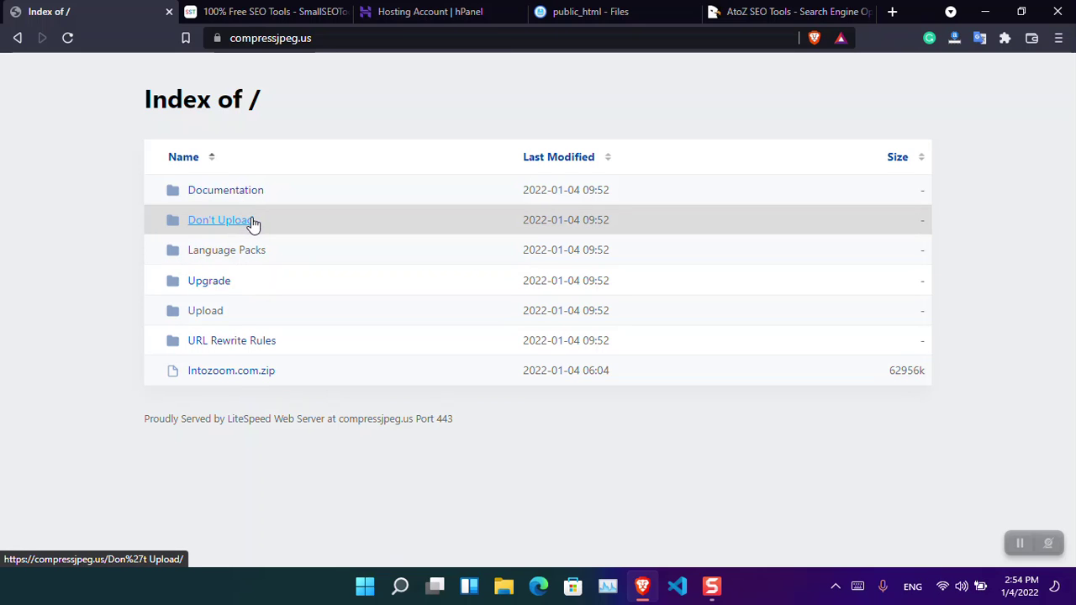
- Delete the Documentation and Don't Upload folders from public_html, skipping the trash bin
click(616, 10)
click(291, 206)
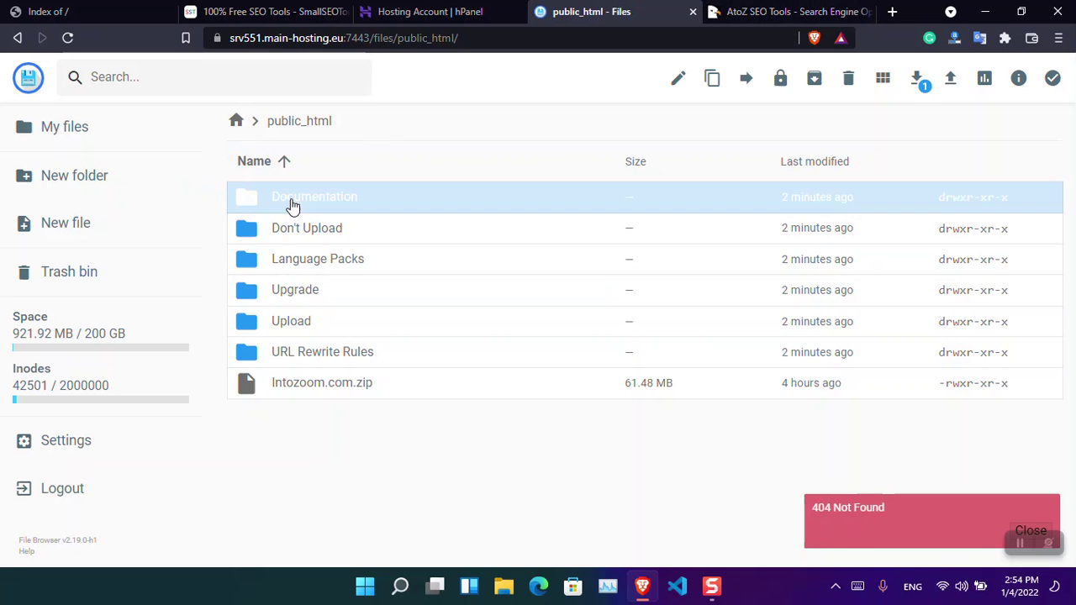
ctrl+click(307, 232)
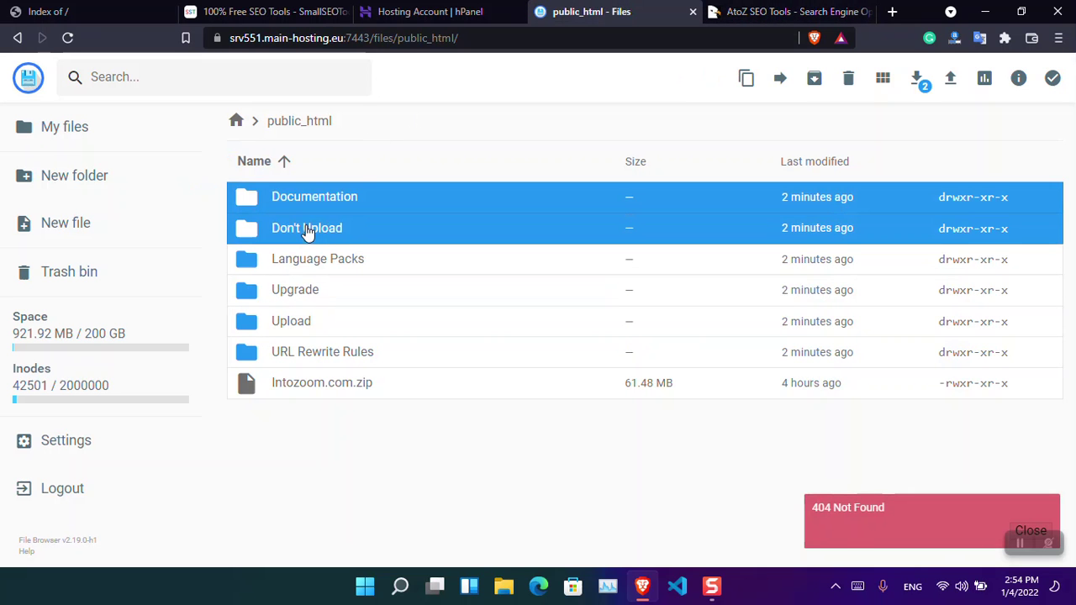
click(849, 80)
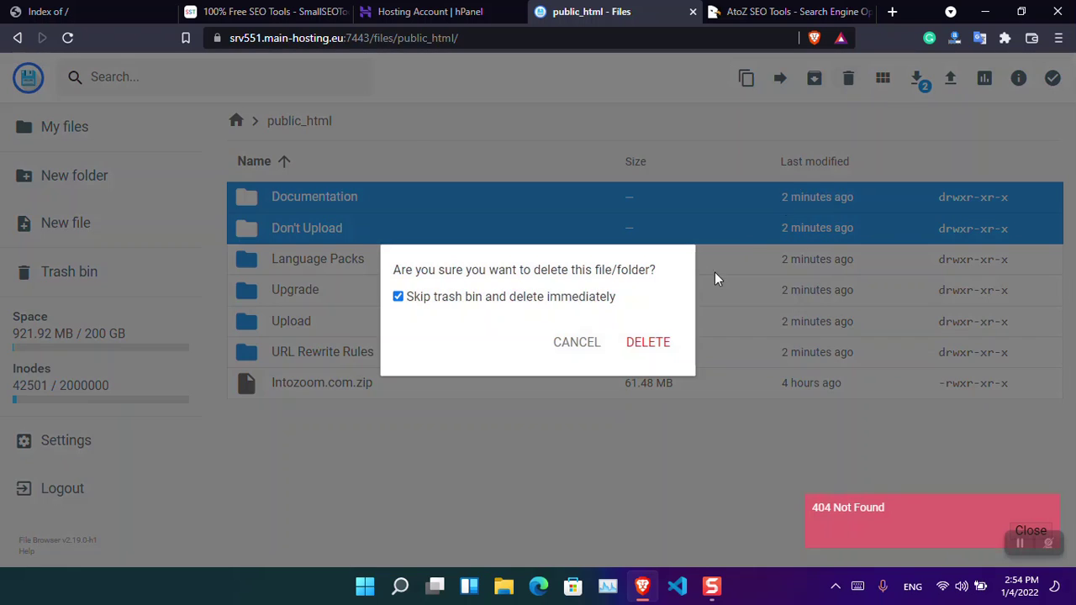
click(649, 343)
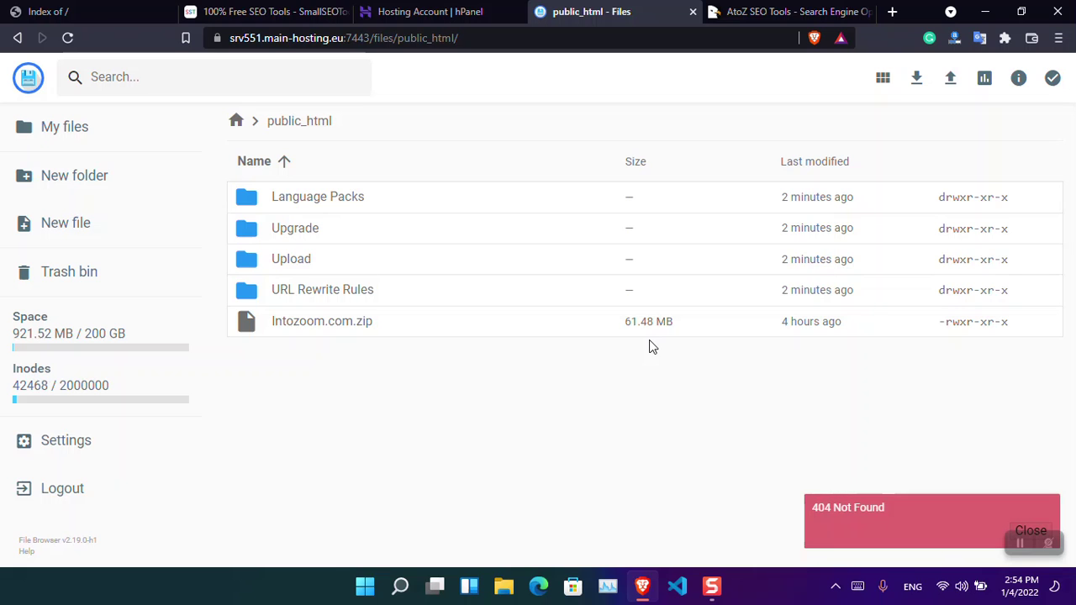
- Open compressjpeg.us/Upload to launch the AtoZ SEO Tools installer
click(105, 10)
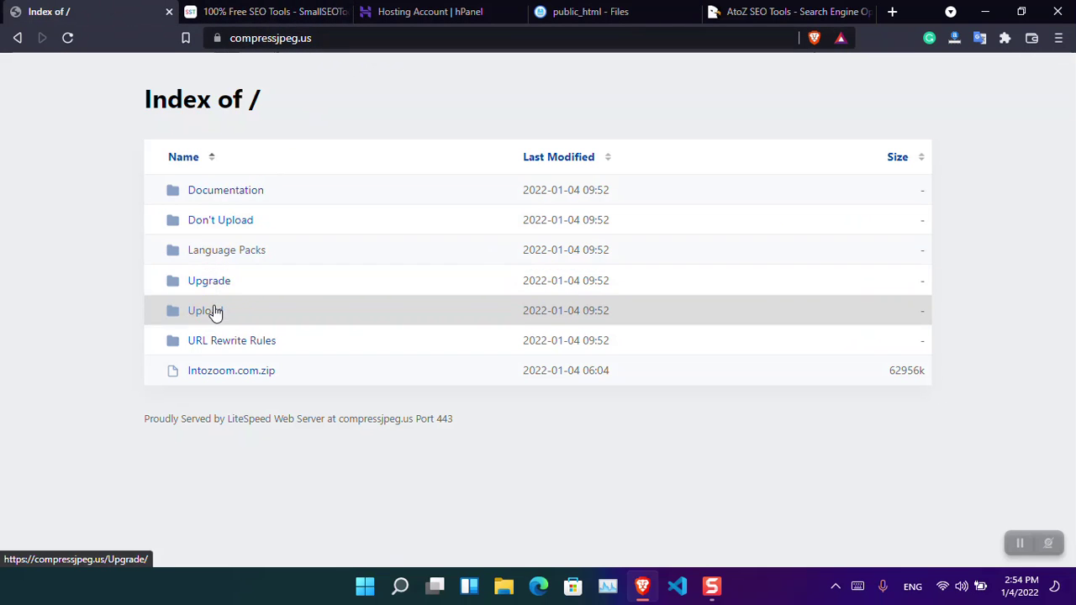
click(376, 38)
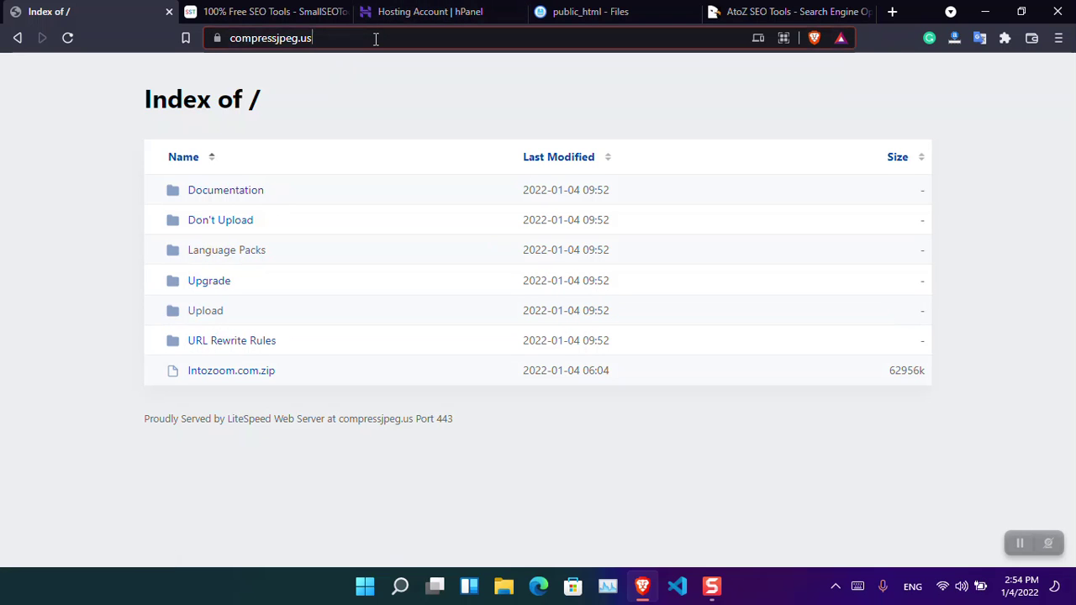
text(/Up)
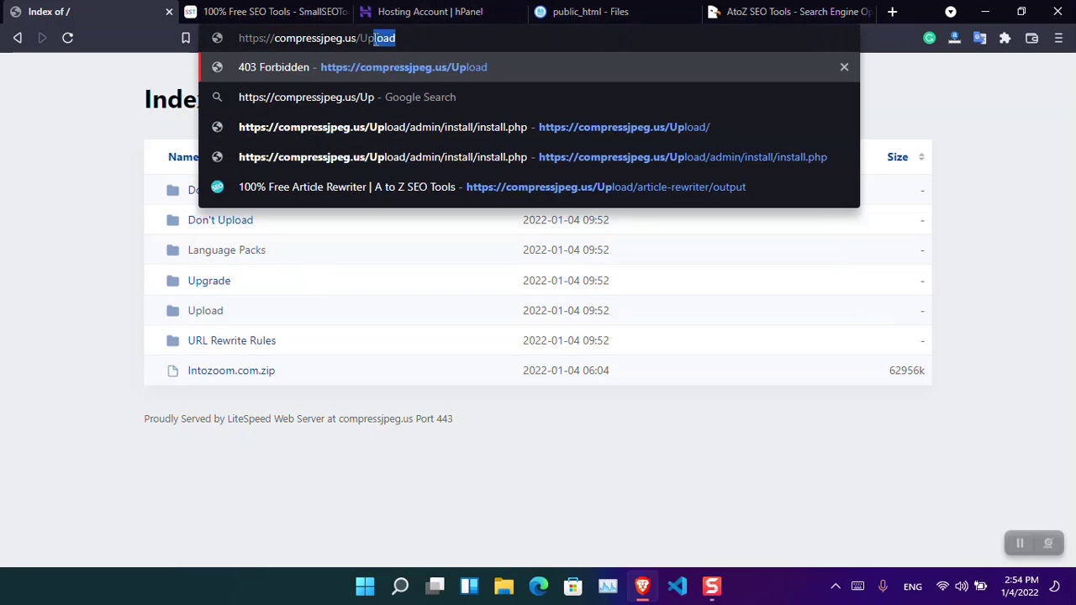
text(load)
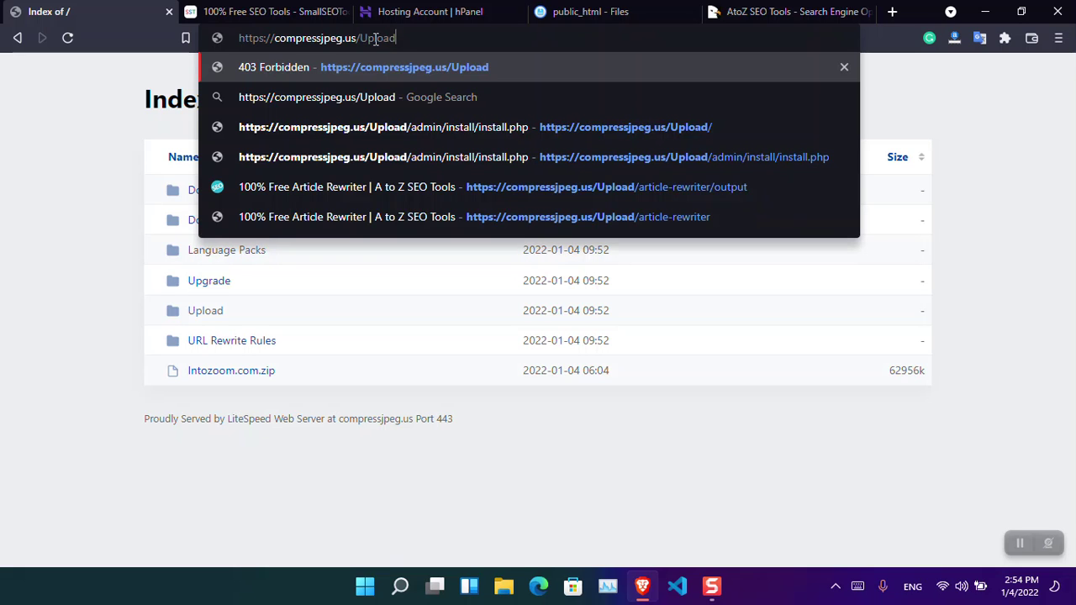
key(Return)
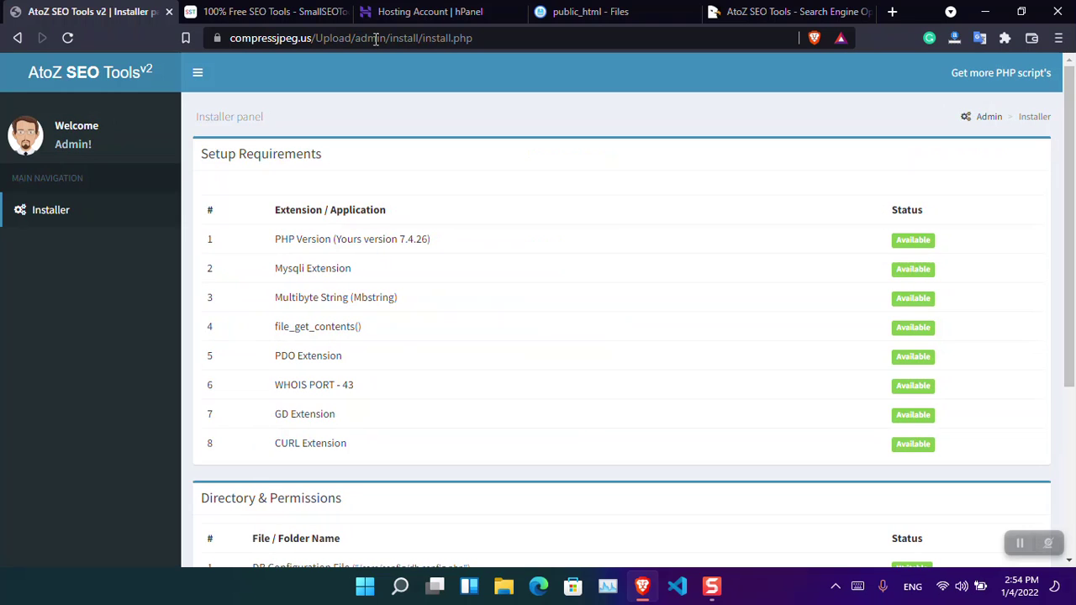
- Review the setup requirements and directory permissions, and continue to the installer's Database Connection form
drag(1069, 237, 1073, 401)
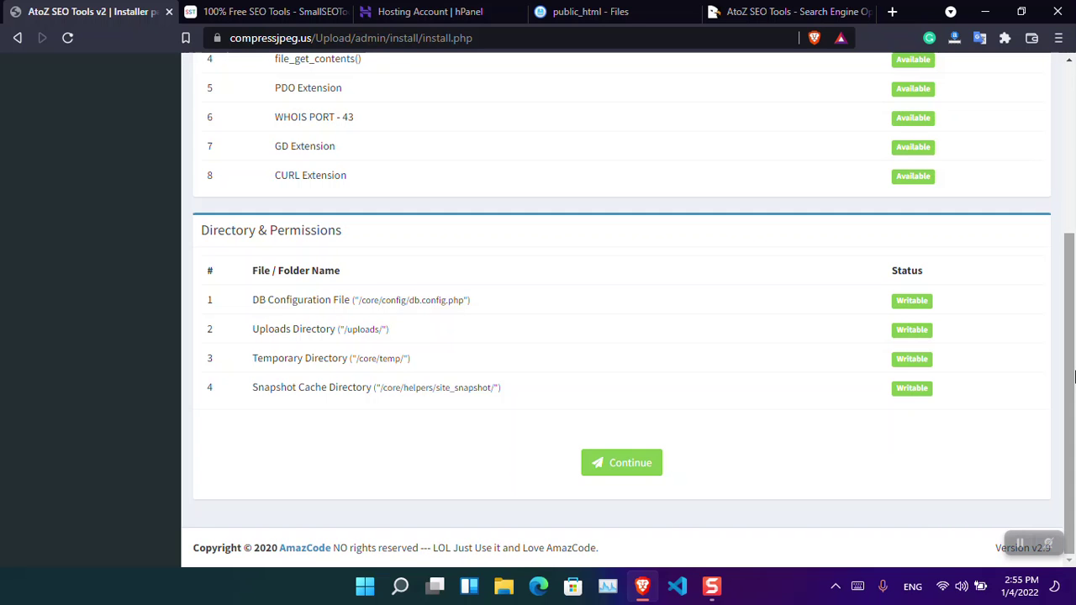
click(643, 473)
scroll(643, 473, up, 2)
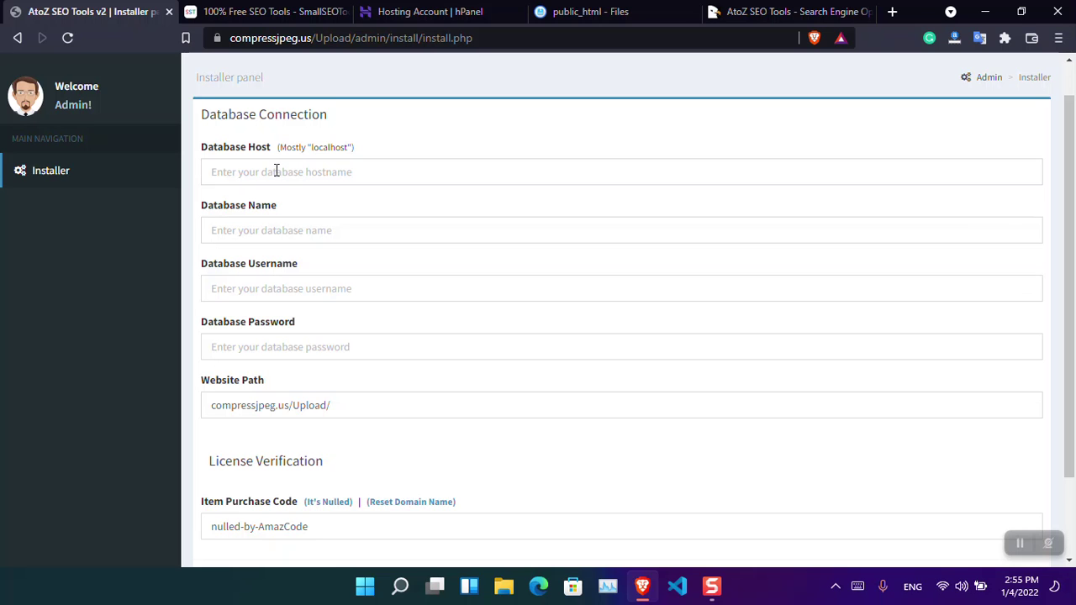
- Open the MySQL Databases page for compressjpeg.us in the Hostinger control panel
click(445, 10)
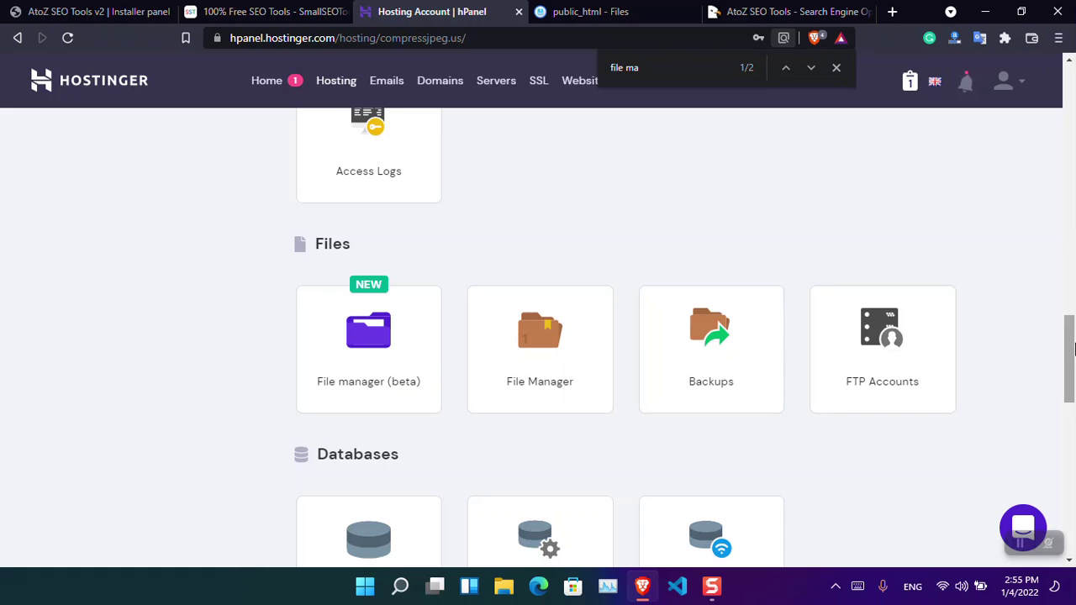
drag(1074, 349, 1073, 380)
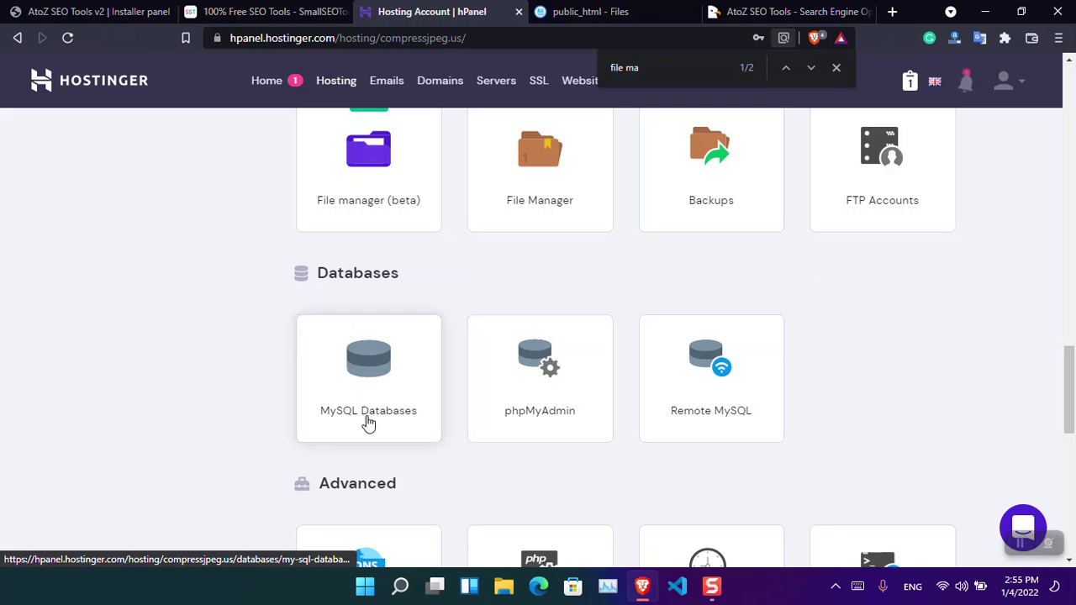
click(393, 403)
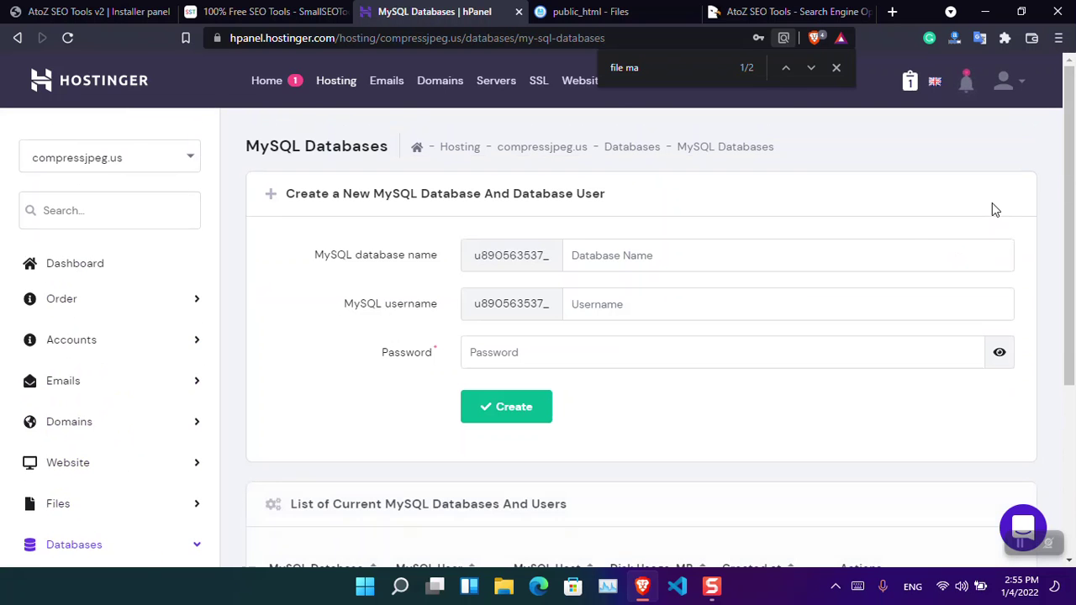
- Create a MySQL database with both its database name and username set to SEOTOOLS, entering a password in the Password field
click(700, 256)
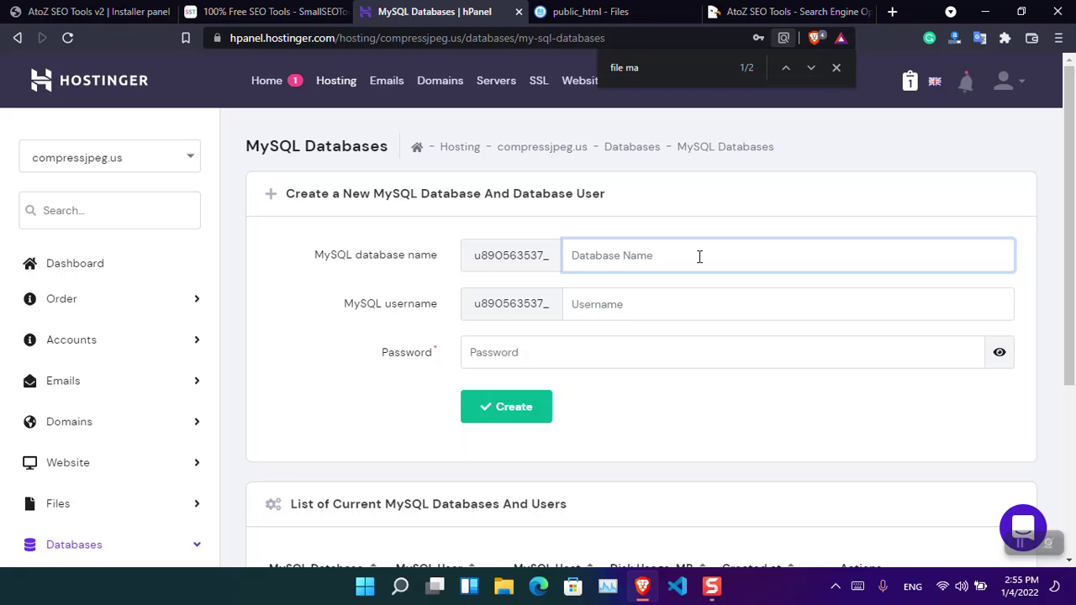
text(SEOTOOLS)
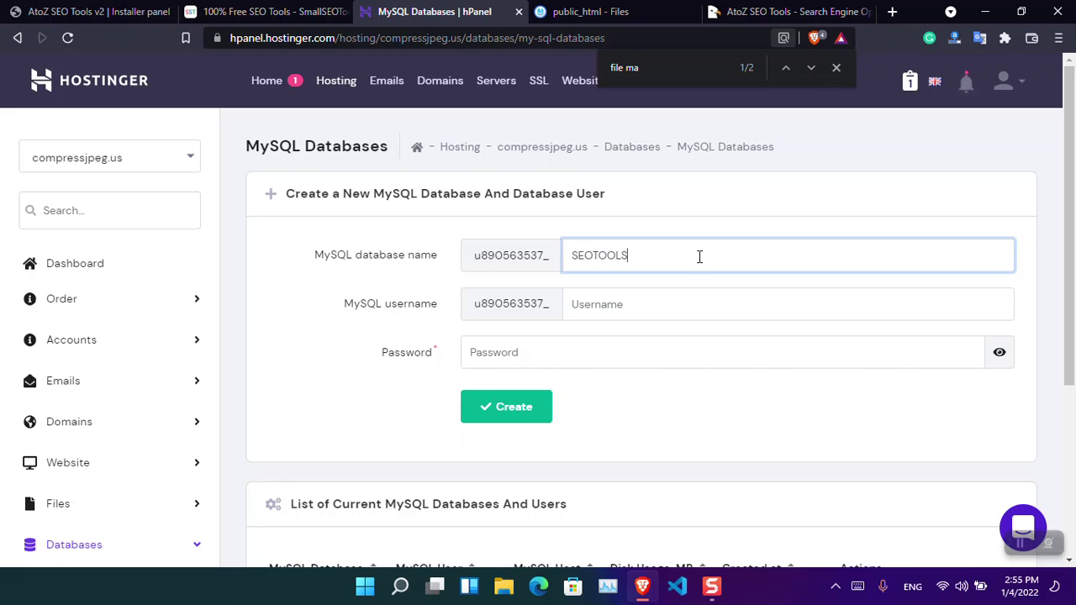
key(ctrl+a)
key(ctrl+c)
key(Tab)
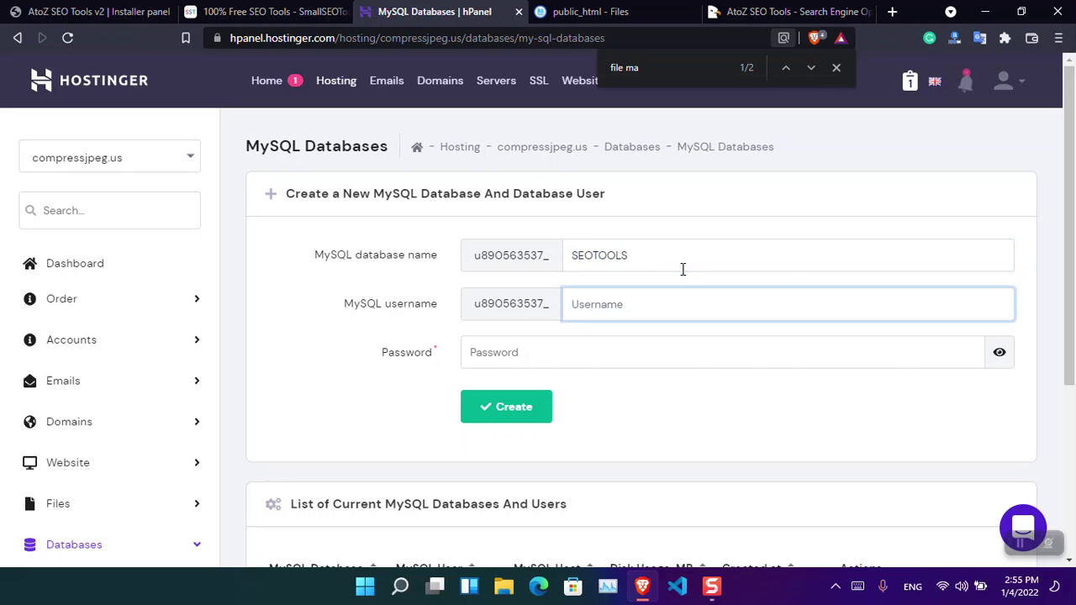
key(ctrl+v)
click(621, 348)
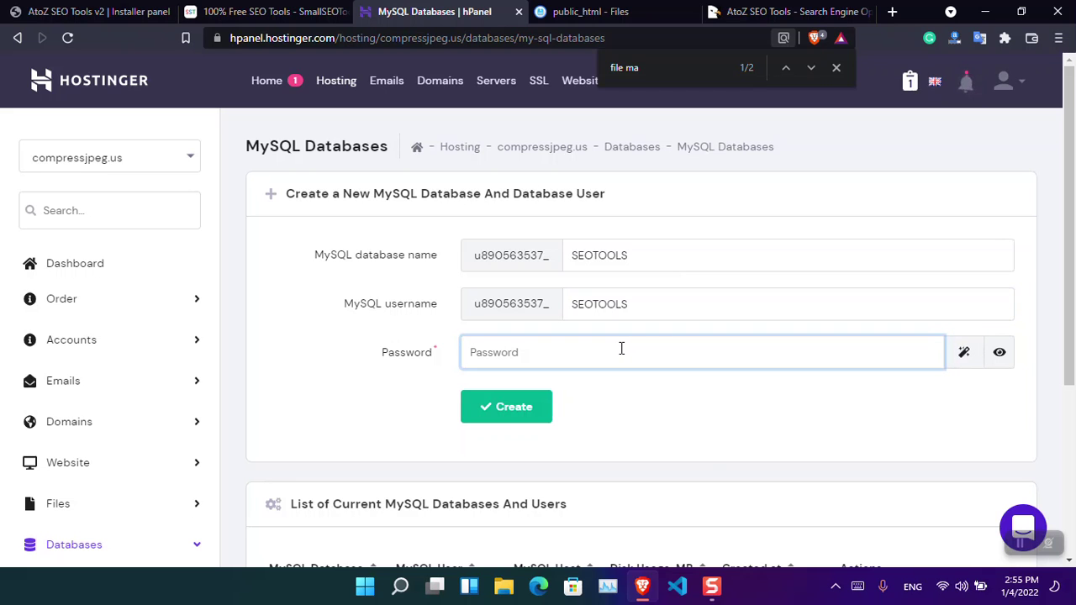
text(aaaaaaaaaaaaaa)
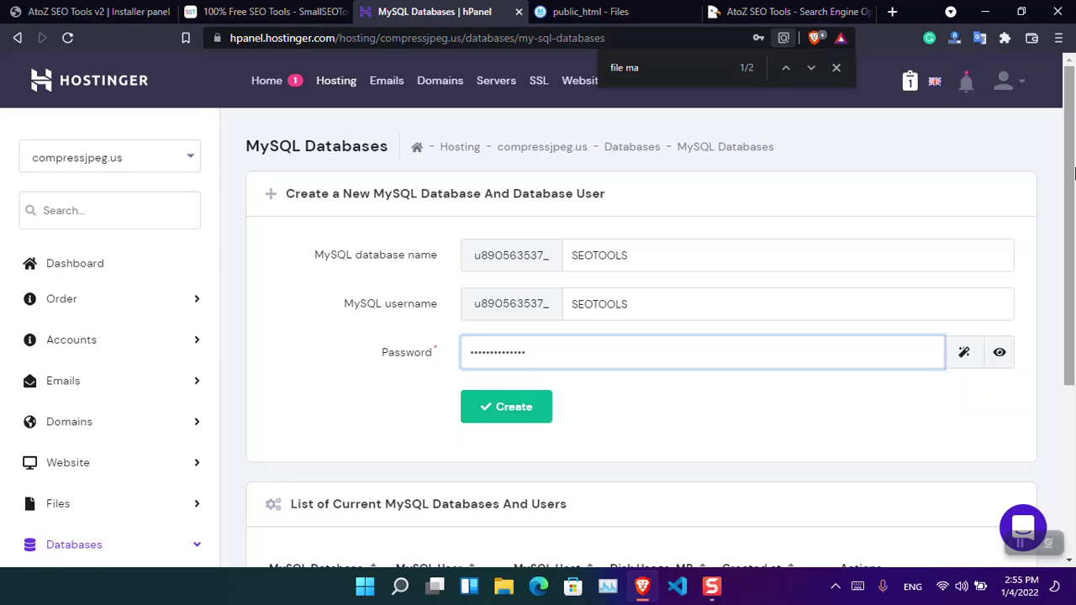
scroll(1073, 225, down, 1)
click(522, 335)
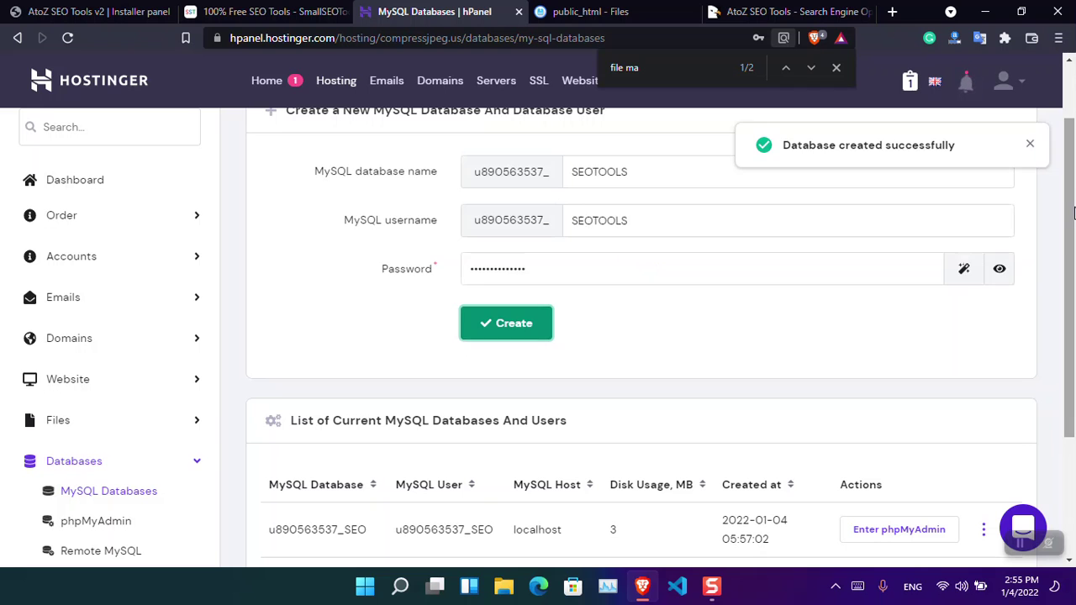
- Select the full name of the new SEOTOOLS database in the list of current MySQL databases
drag(1074, 218, 1074, 328)
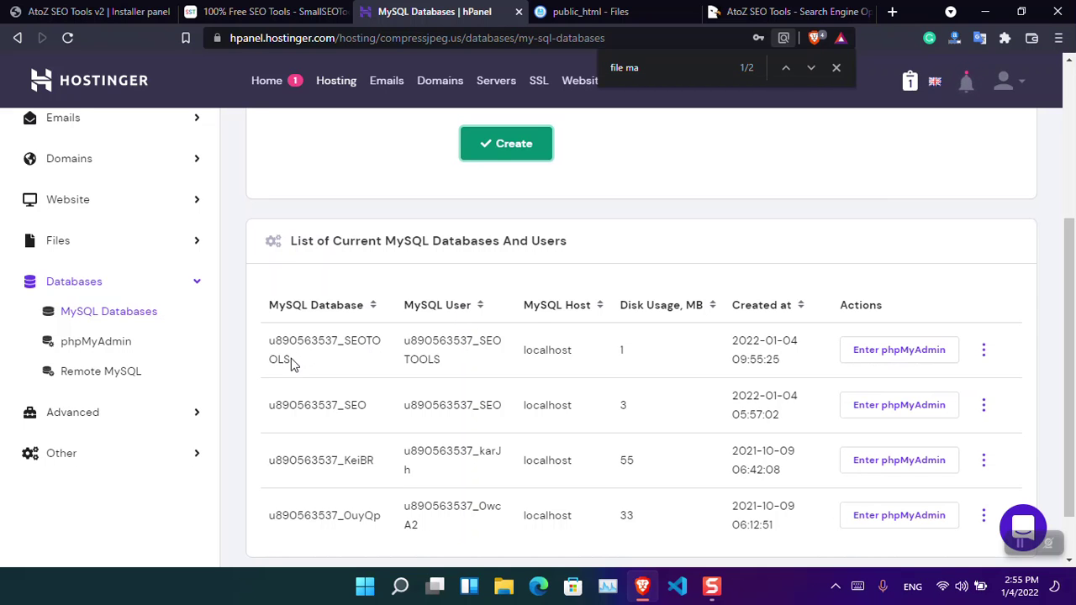
drag(290, 361, 274, 350)
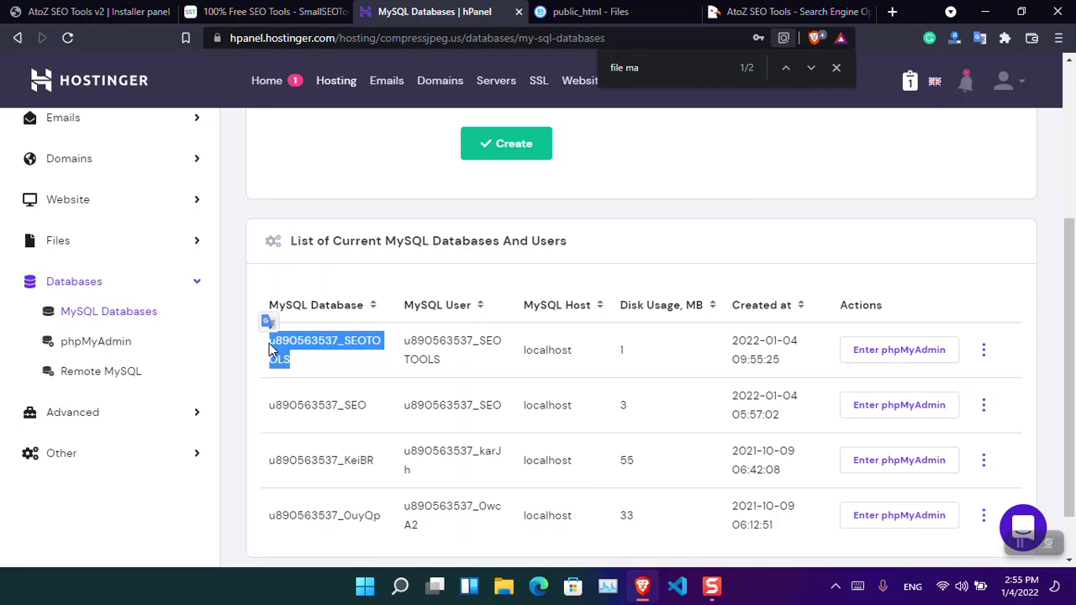
click(607, 10)
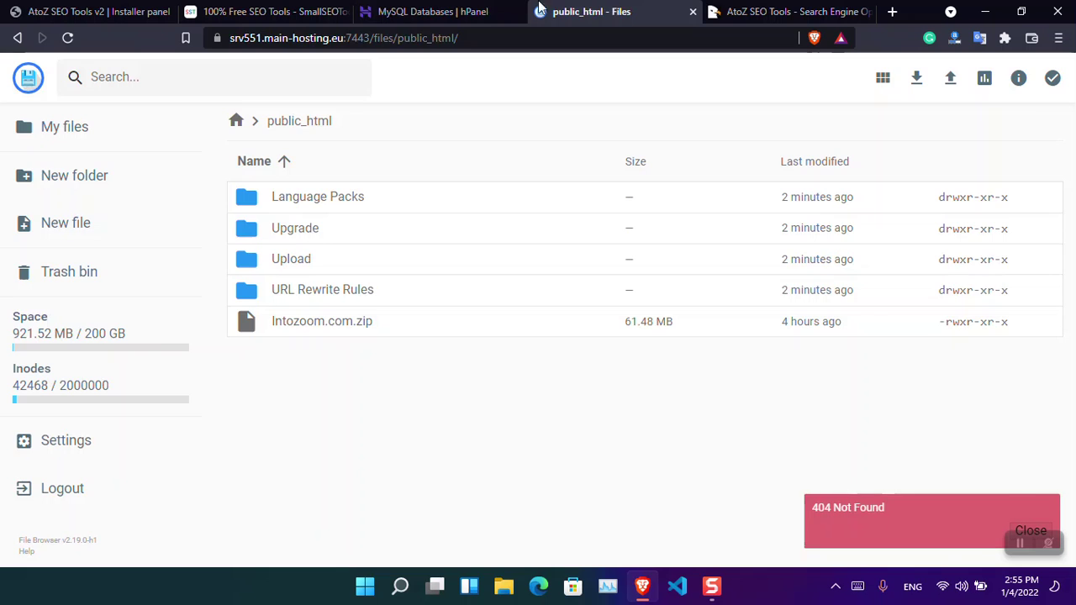
click(458, 8)
click(765, 10)
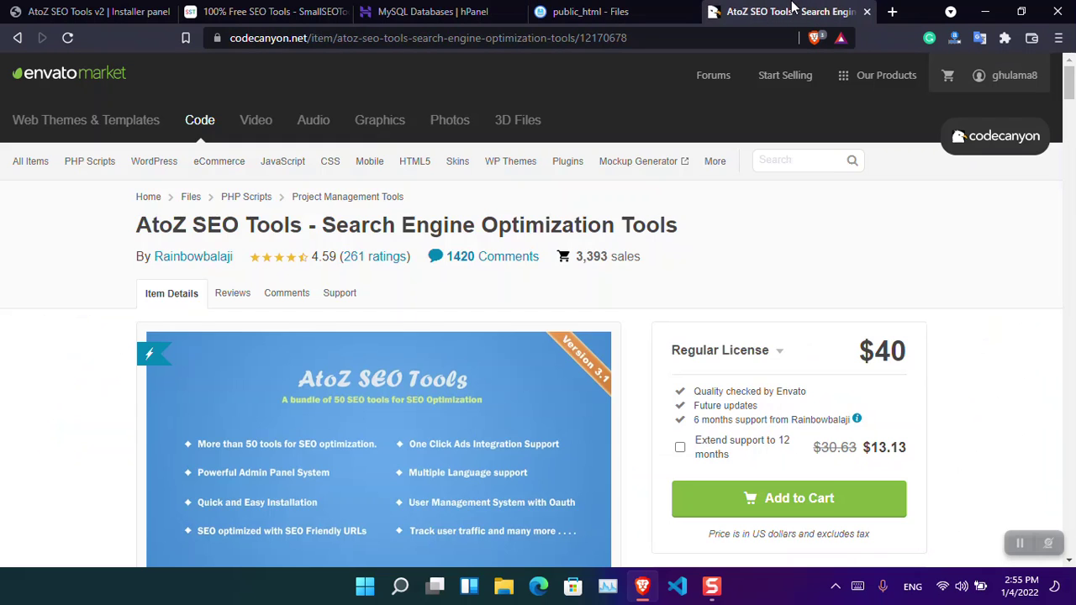
- In the installer's Database Connection form, set the host to localhost and the database name to the new SEOTOOLS database's full name
click(85, 9)
click(311, 172)
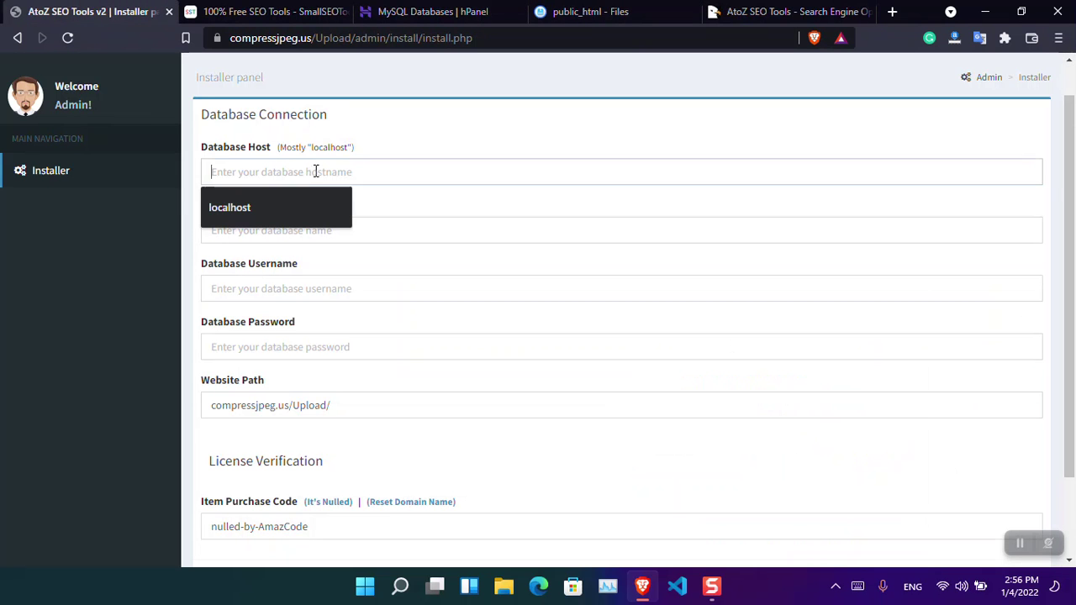
text(localhost)
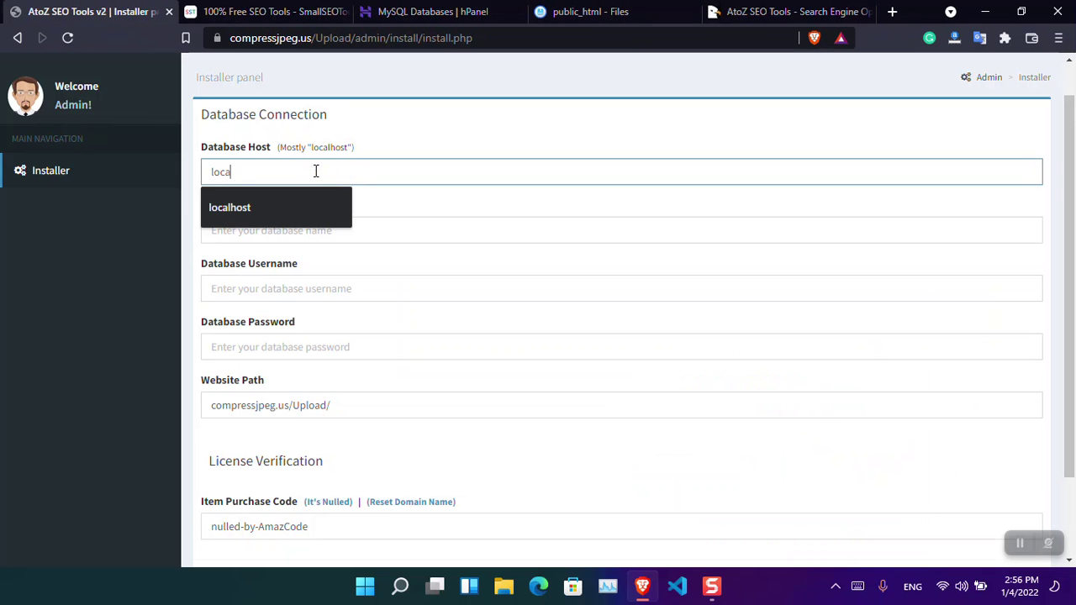
click(297, 232)
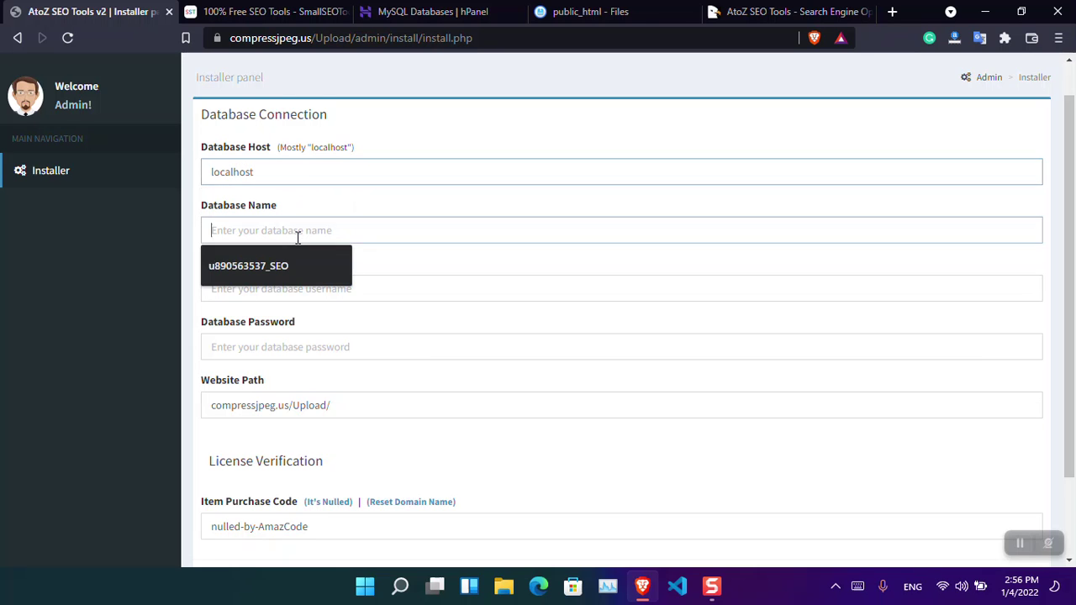
key(Down)
key(Return)
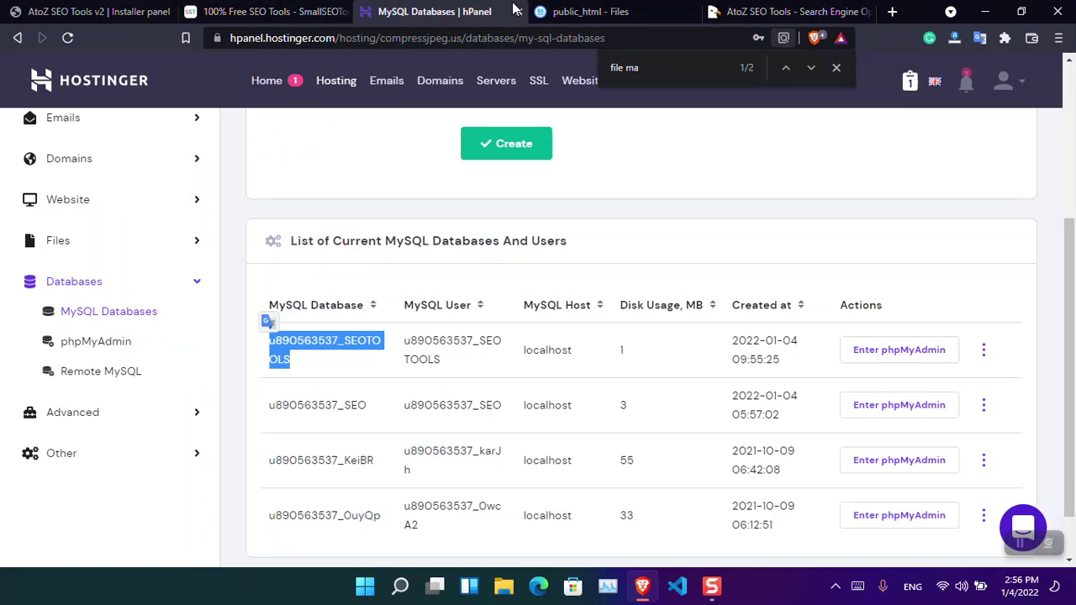
- Copy the full SEOTOOLS MySQL username from the Hostinger database list into the installer's Database Username field
click(513, 10)
drag(448, 364, 406, 348)
key(ctrl+c)
click(84, 10)
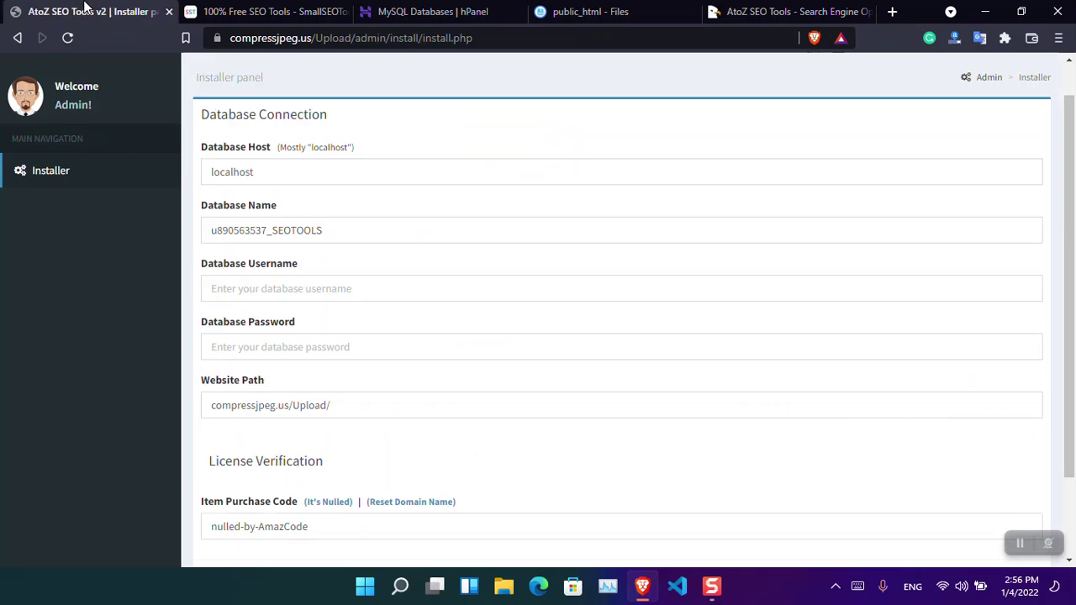
click(278, 290)
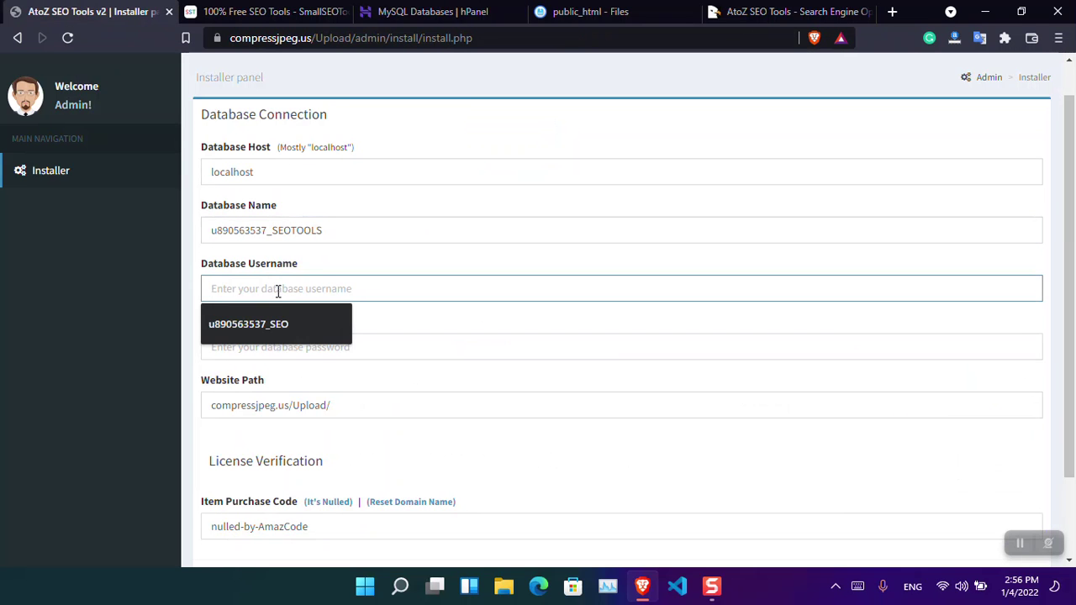
key(ctrl+v)
- Enter the database password in the Database Password field and submit the Database Connection form
click(287, 347)
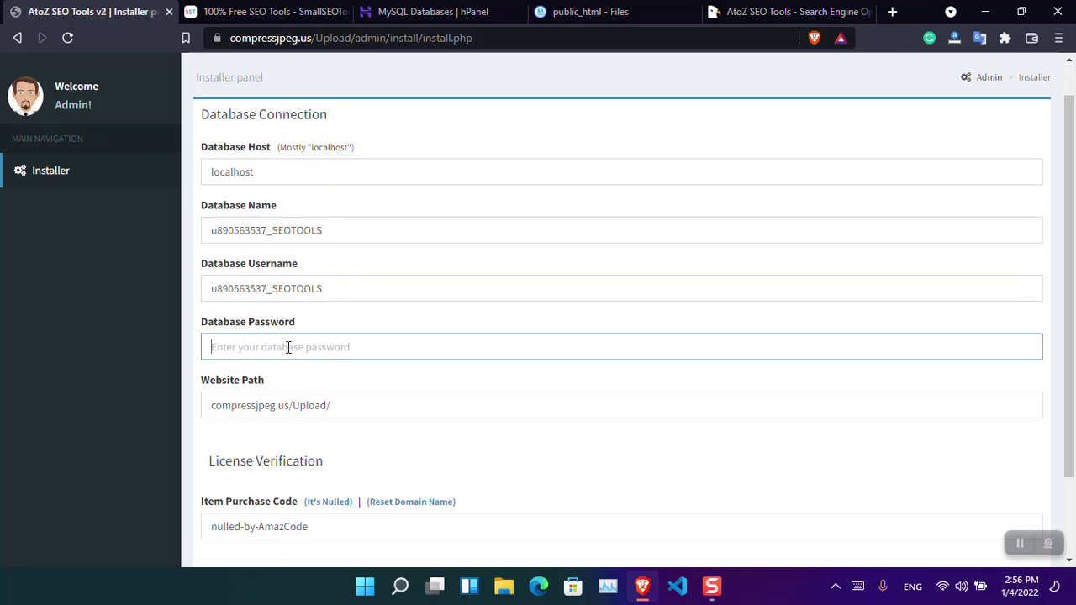
text(•••••••••••••)
drag(341, 406, 203, 405)
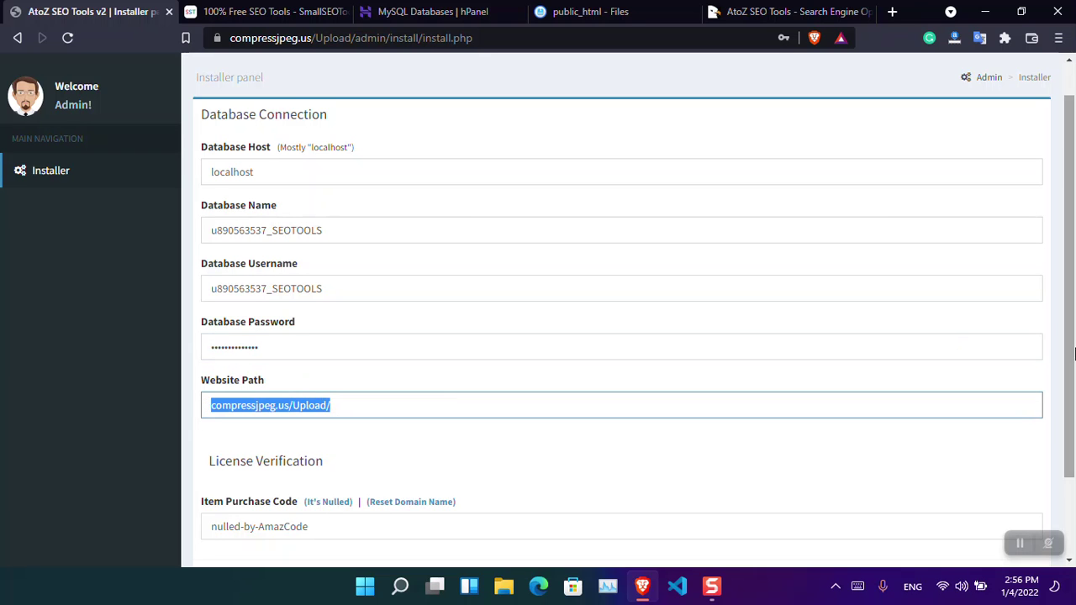
drag(1073, 355, 1073, 431)
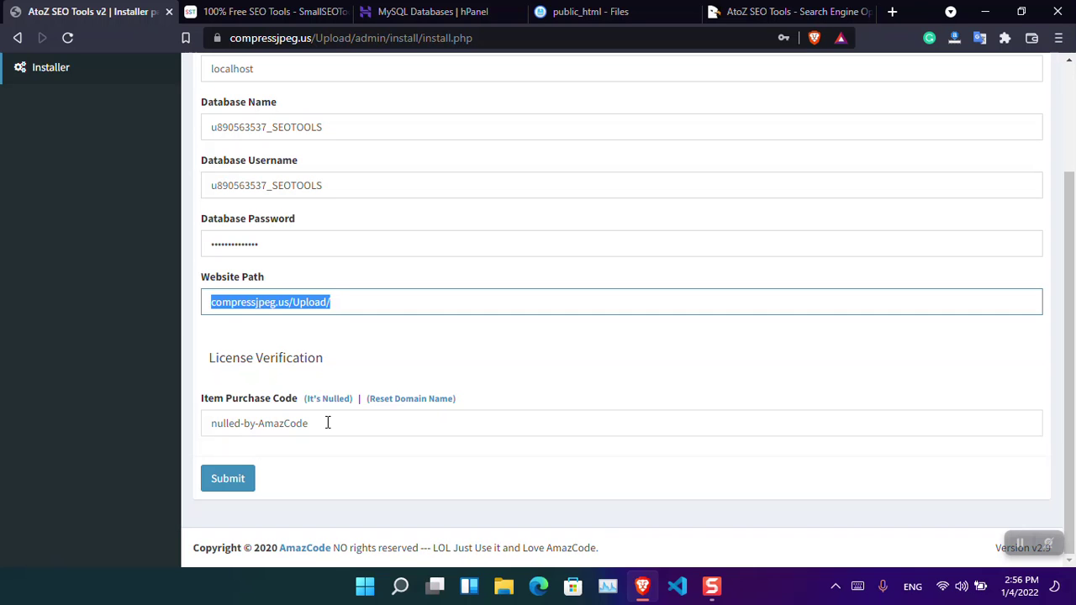
click(242, 480)
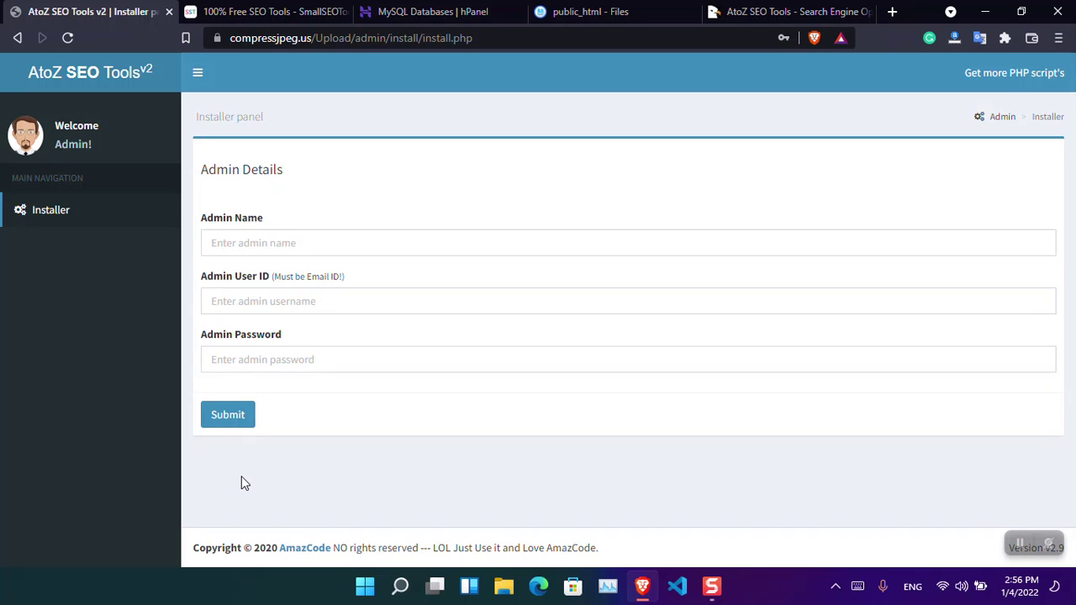
- Fill in the Admin Details with the admin's name, e-mail as user ID and admin password, and submit them
click(337, 243)
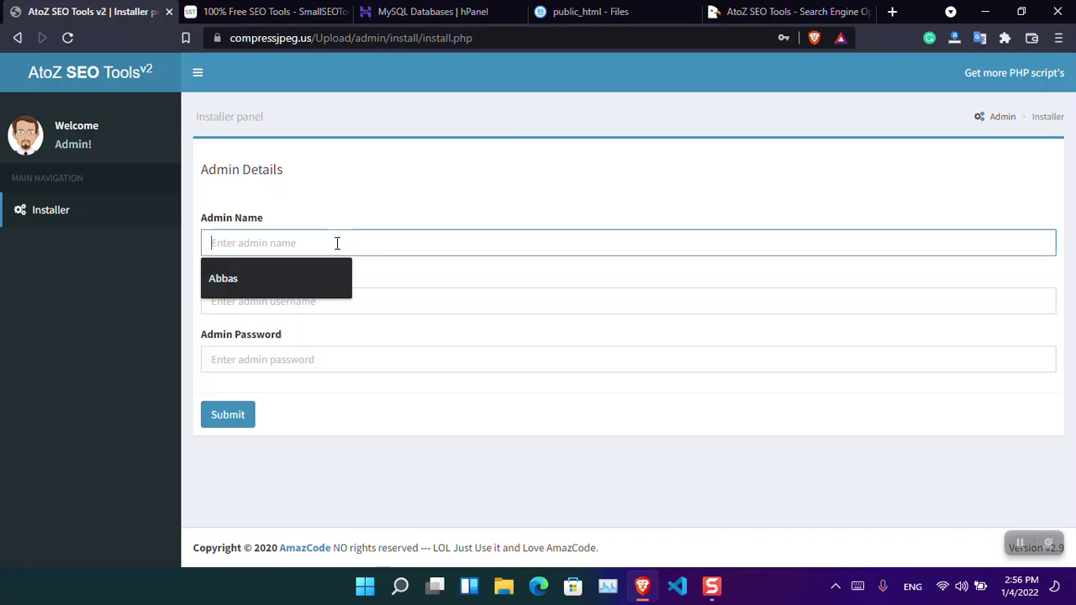
text(Abbas)
key(Tab)
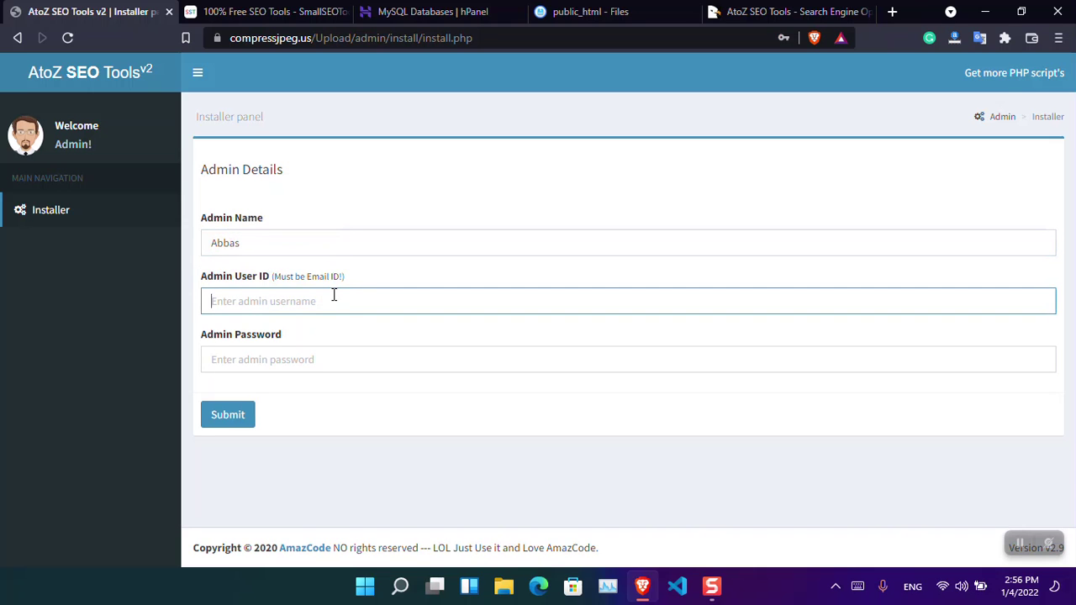
text(gha)
key(Down)
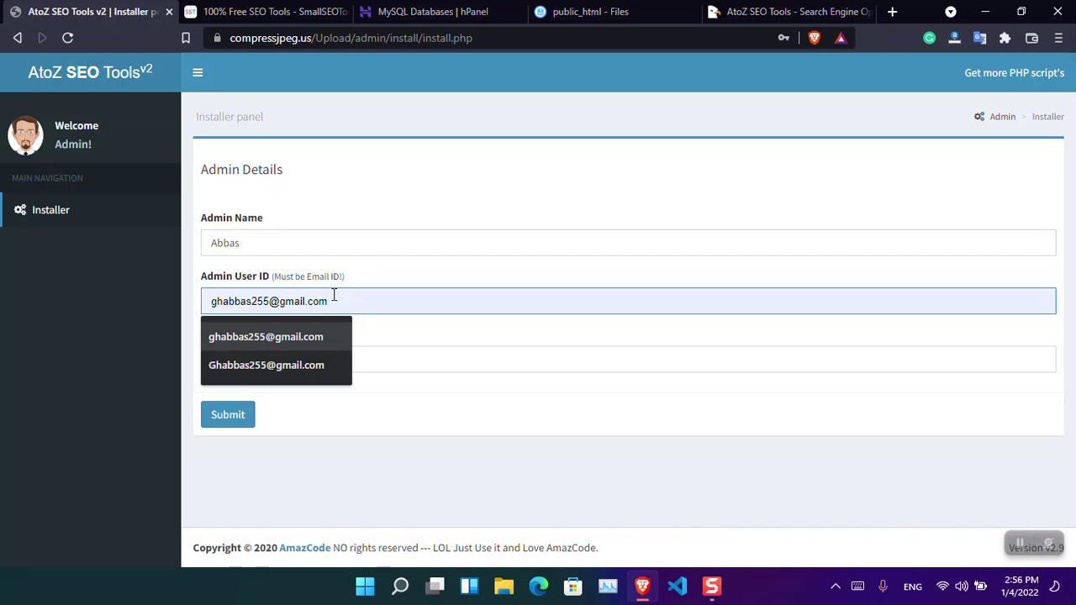
key(Return)
click(318, 366)
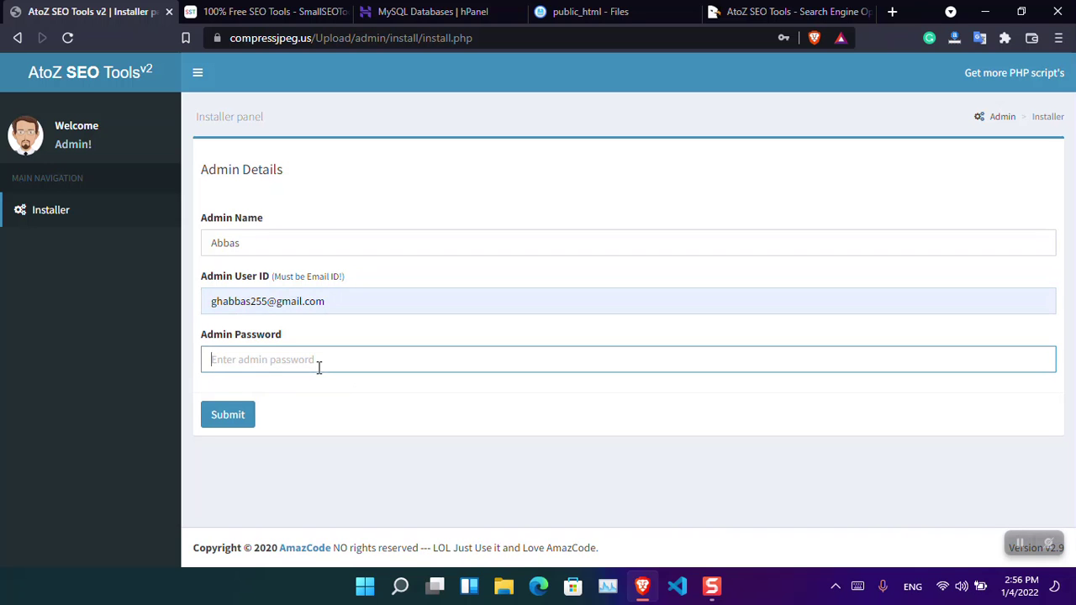
text(aa)
click(242, 418)
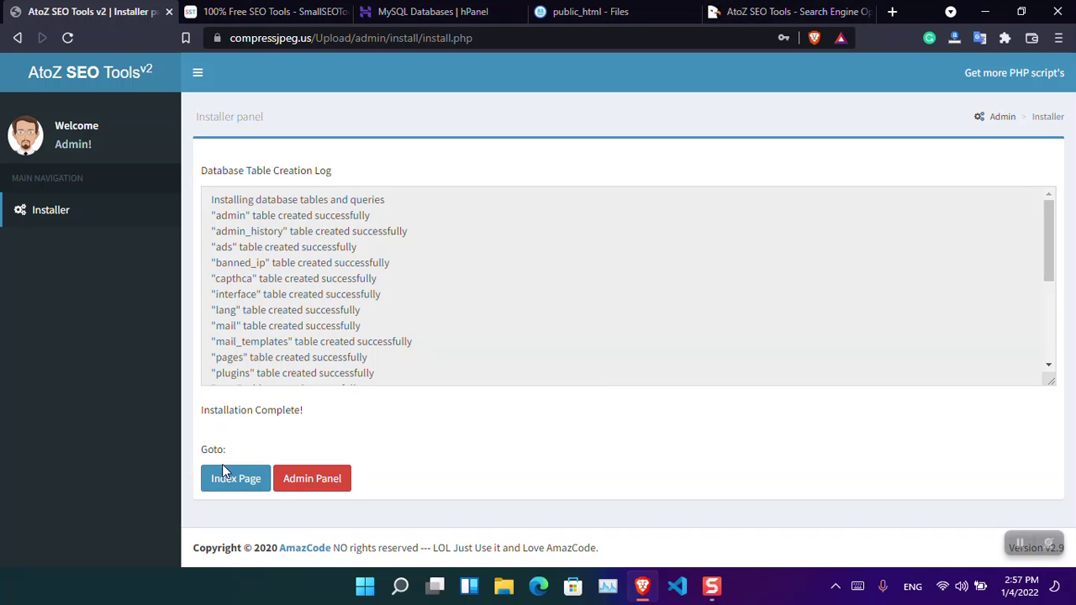
- Go to the installed site's index page, look through its tools and open the Article Rewriter
click(239, 486)
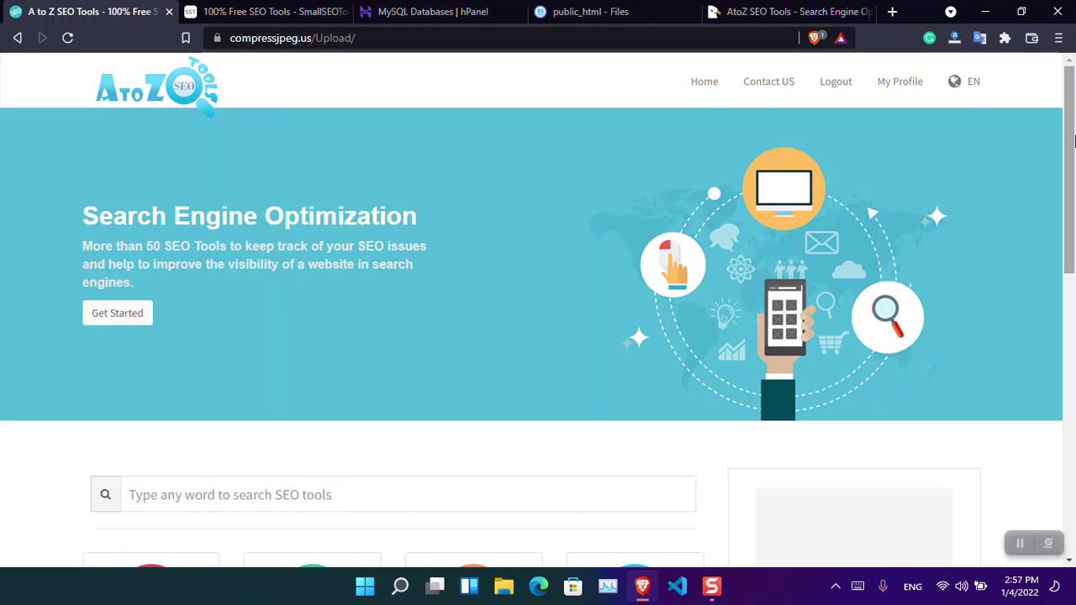
drag(1072, 142, 1072, 280)
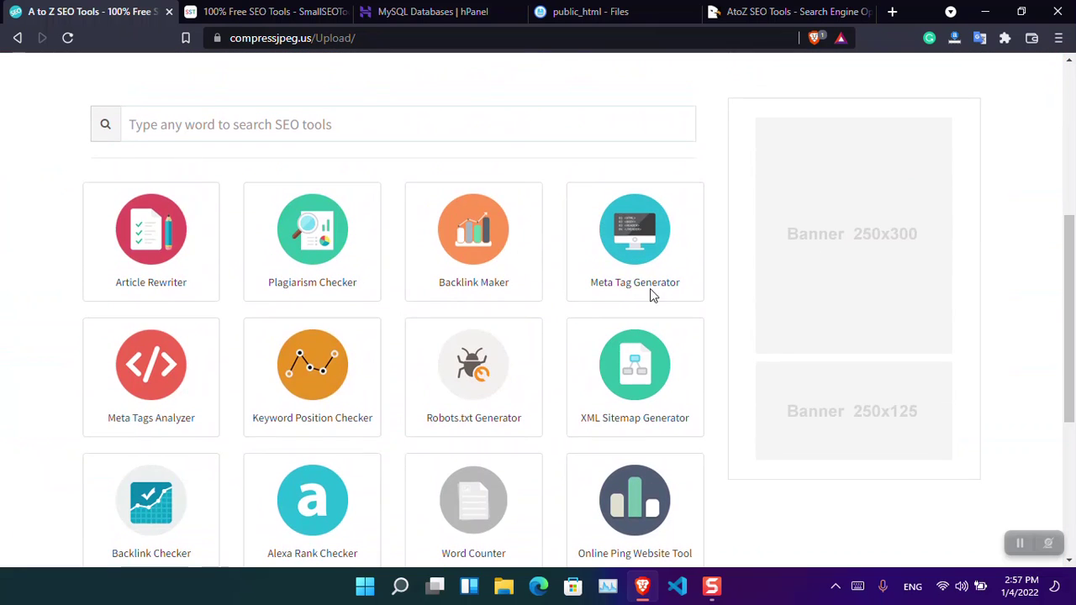
click(134, 216)
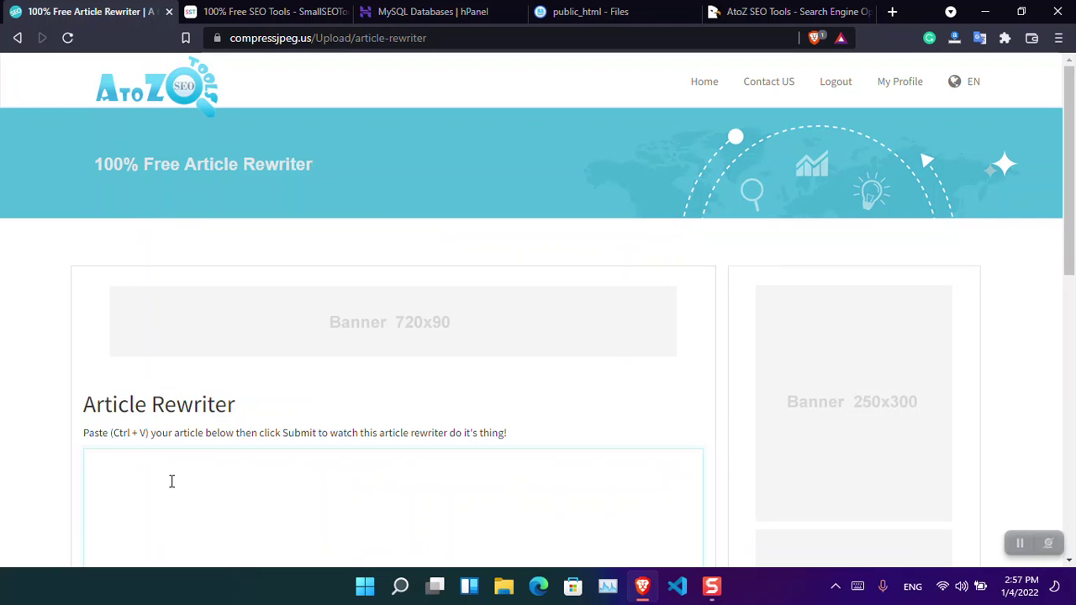
- Test the Article Rewriter by submitting the text "I am very Good." and review its output
click(173, 480)
text(I am very Good.)
scroll(1073, 202, down, 4)
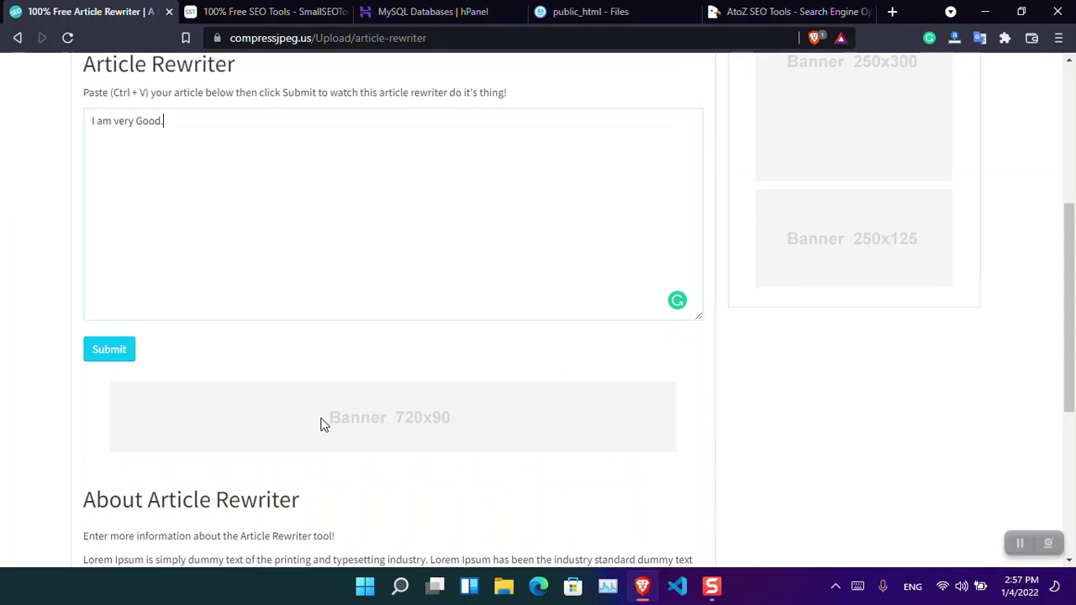
click(118, 358)
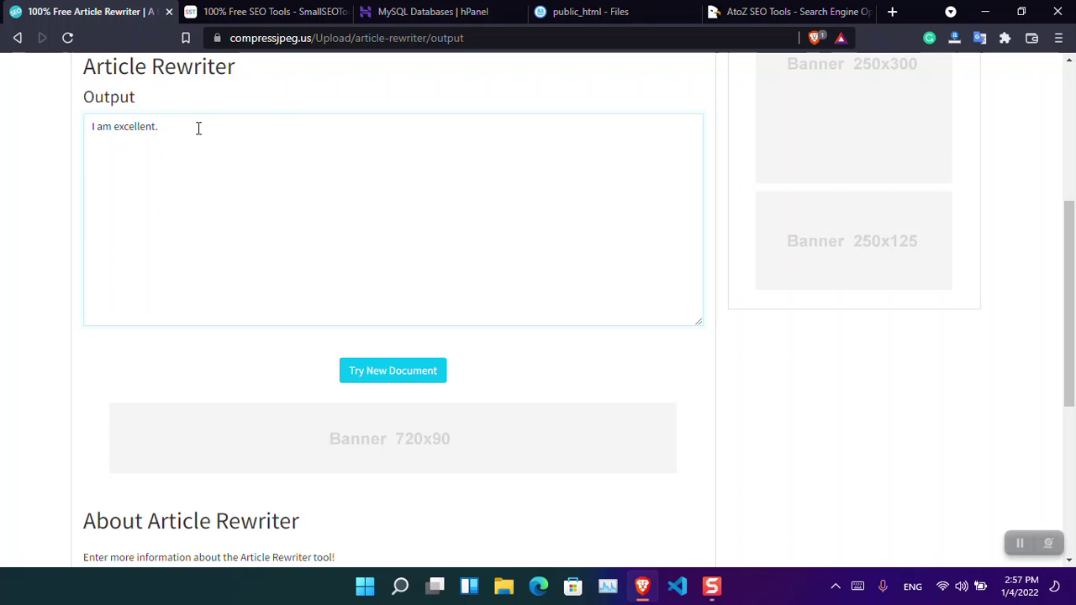
drag(1073, 301, 1073, 135)
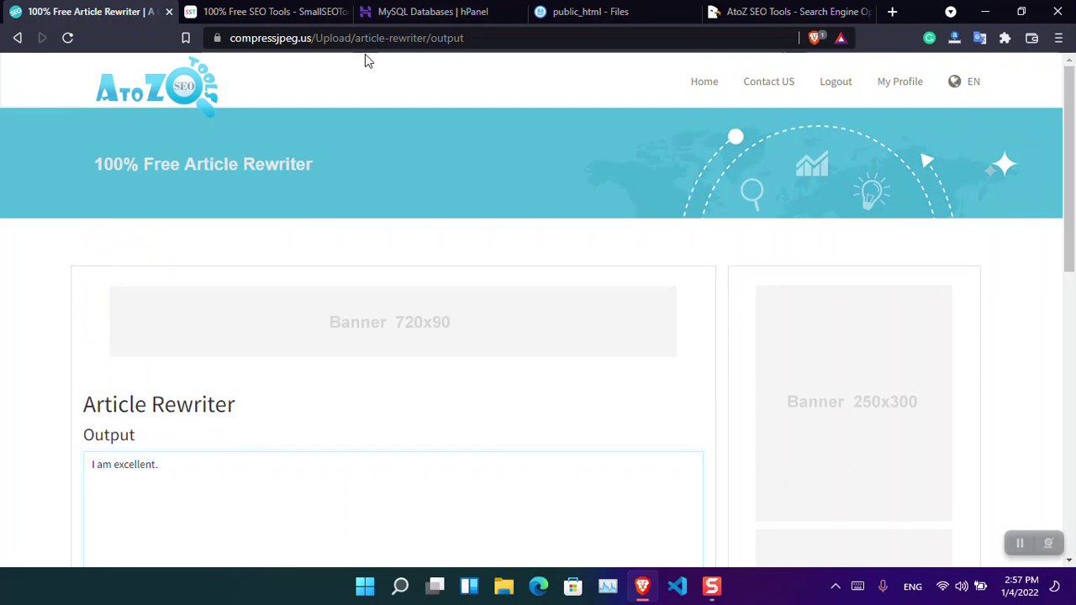
- Return to the site's home page and examine the Upload subfolder in its web address
click(155, 88)
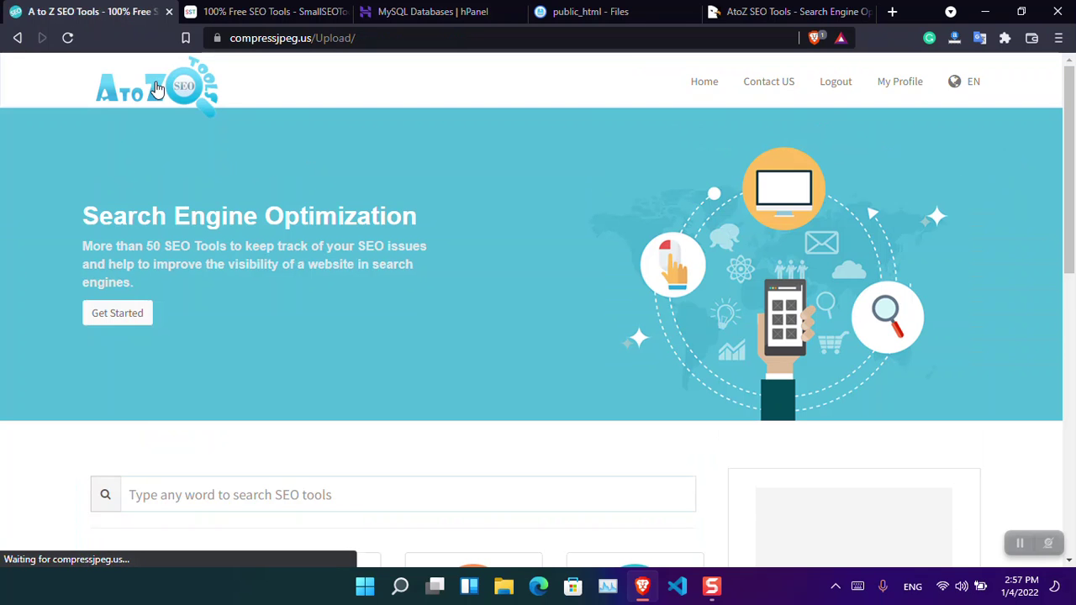
drag(376, 35, 232, 40)
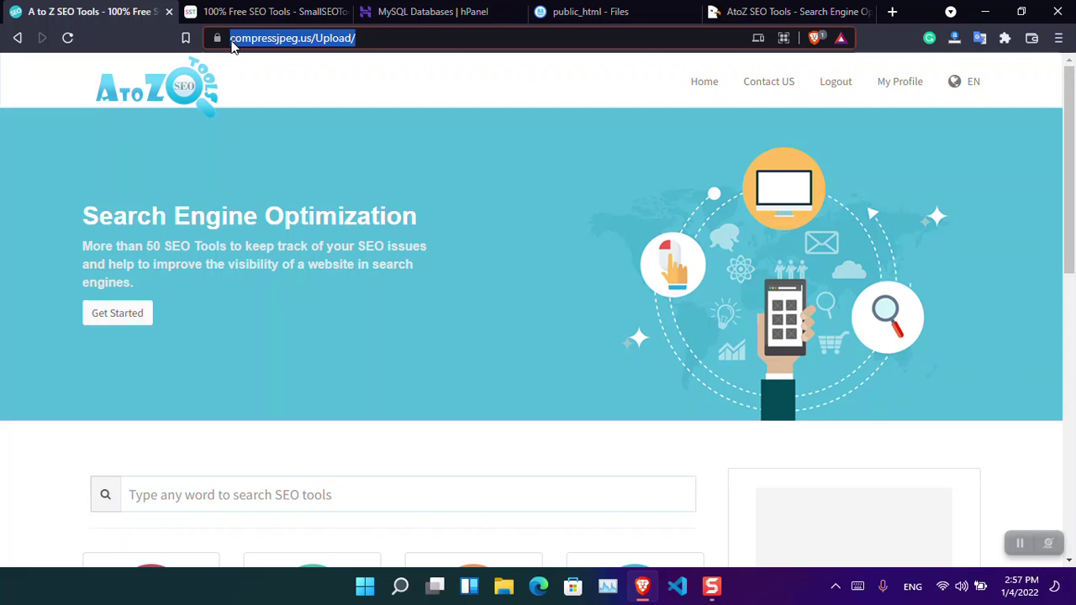
click(367, 33)
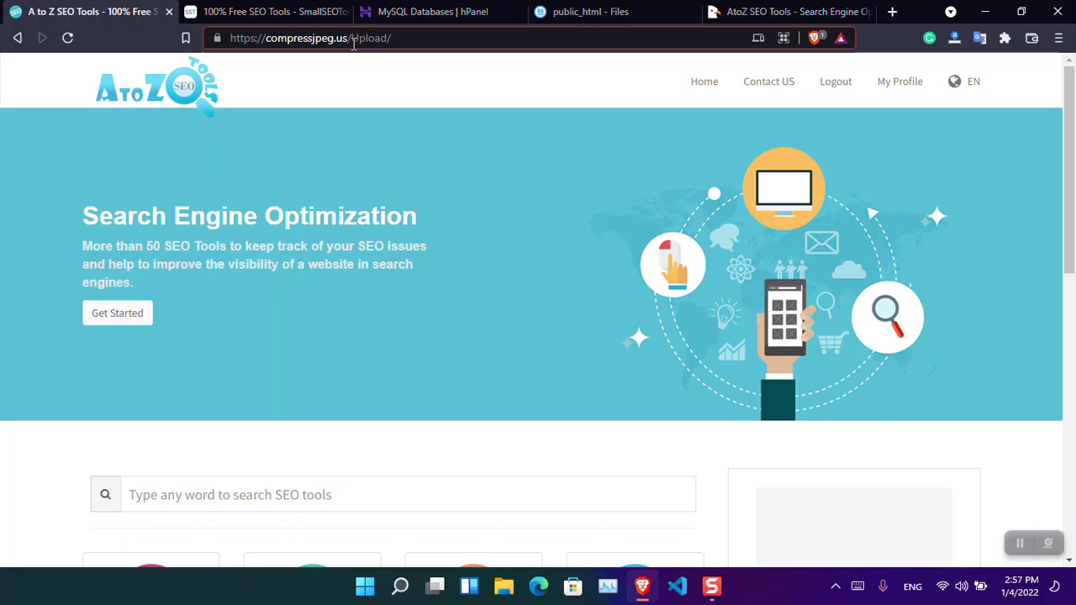
drag(352, 38, 239, 56)
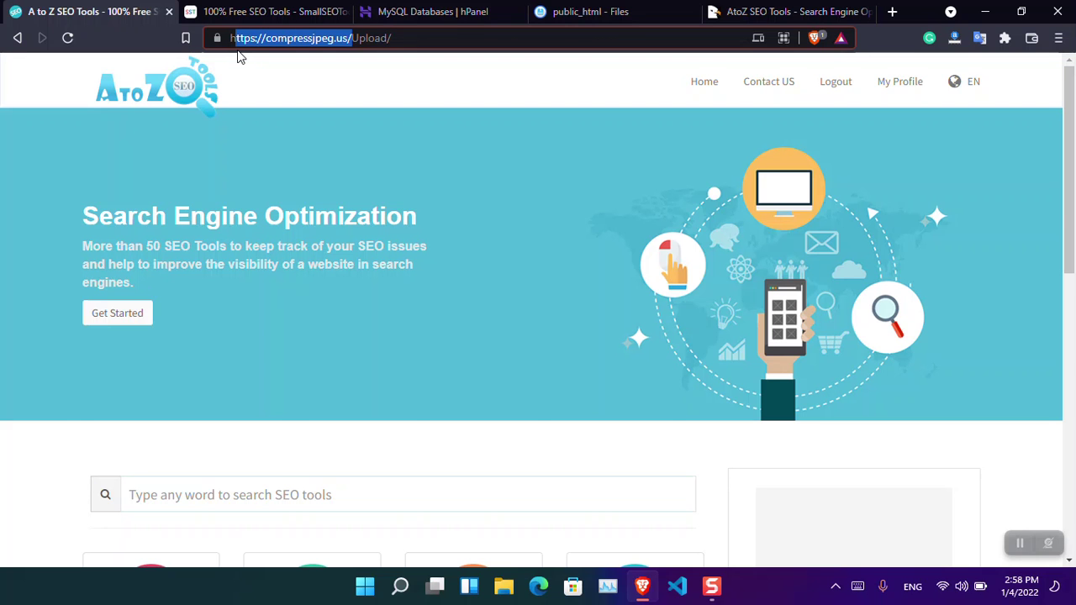
- Open the public_html/Upload folder of compressjpeg.us in the Hostinger File Manager
click(427, 11)
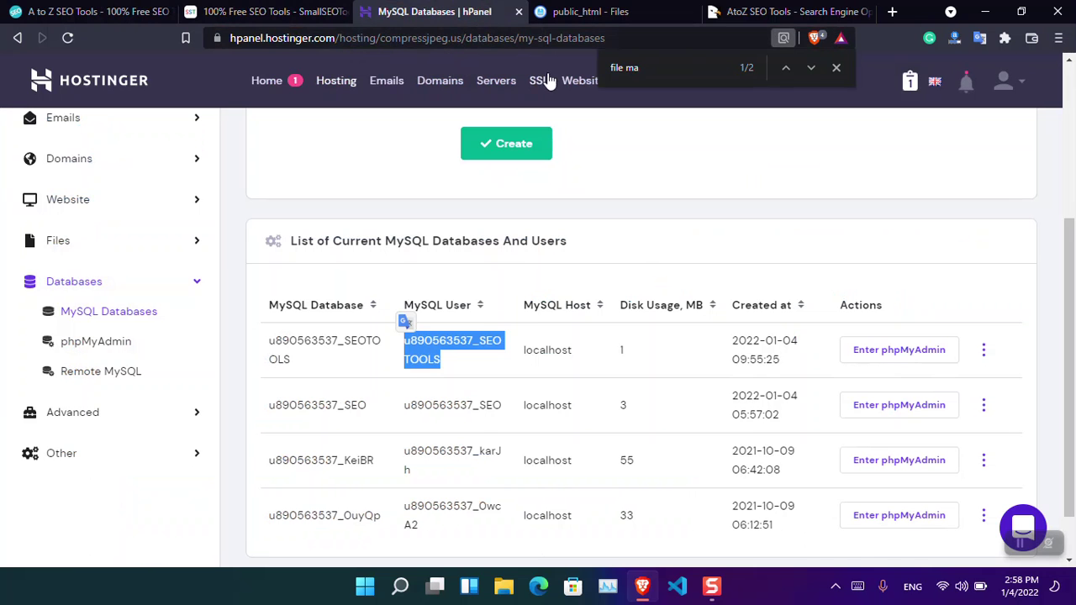
click(578, 10)
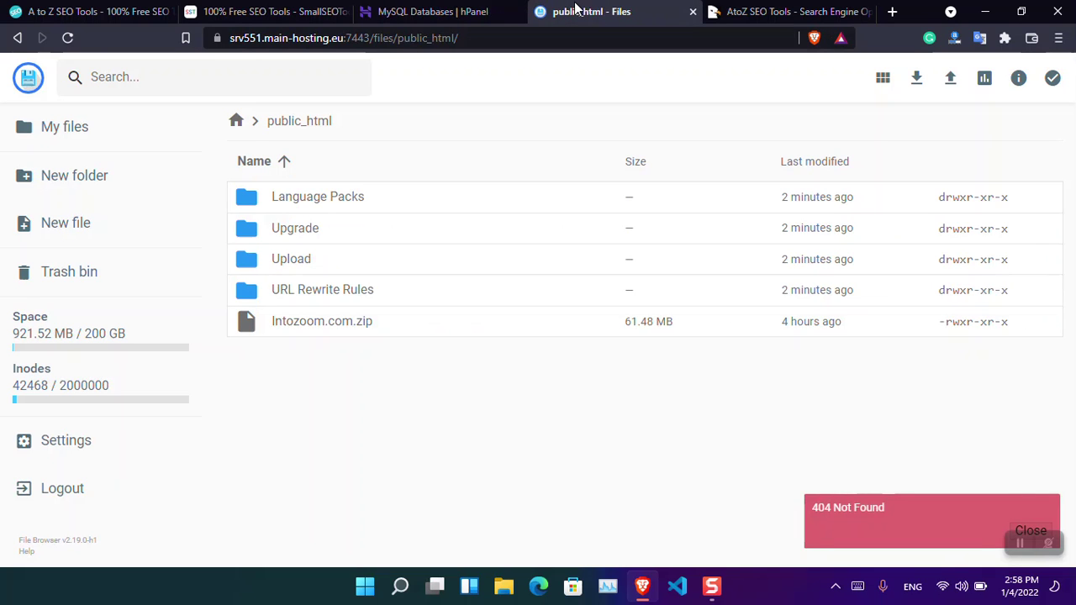
click(443, 9)
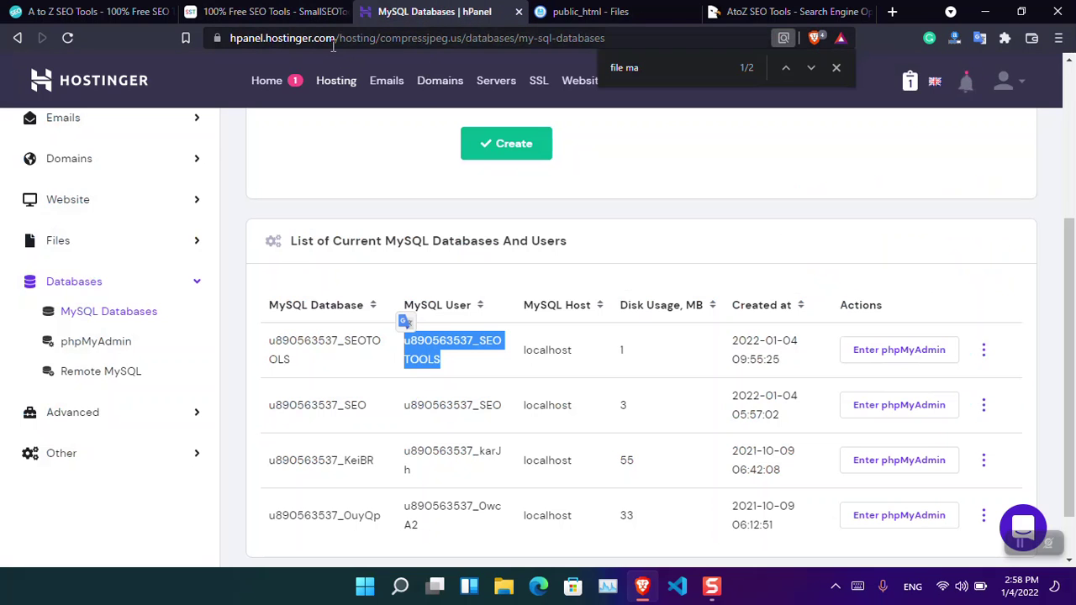
click(17, 40)
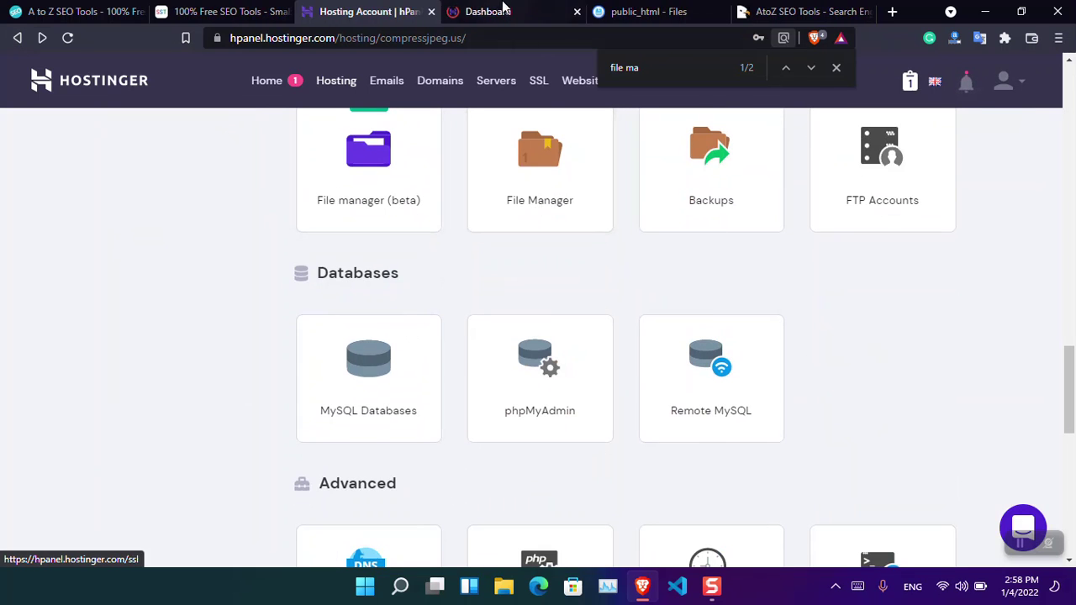
click(500, 10)
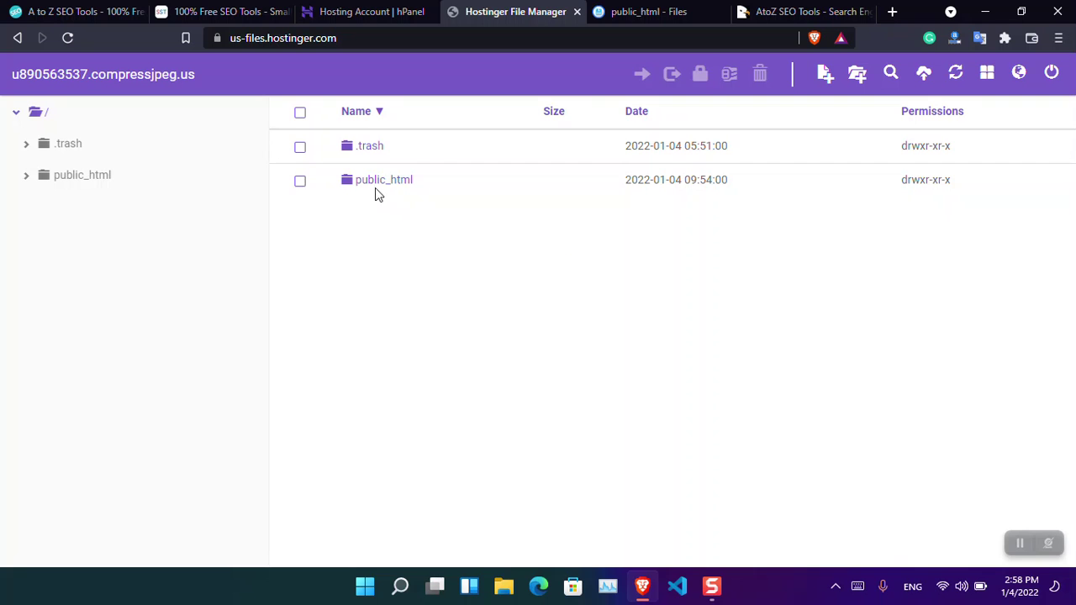
double_click(376, 188)
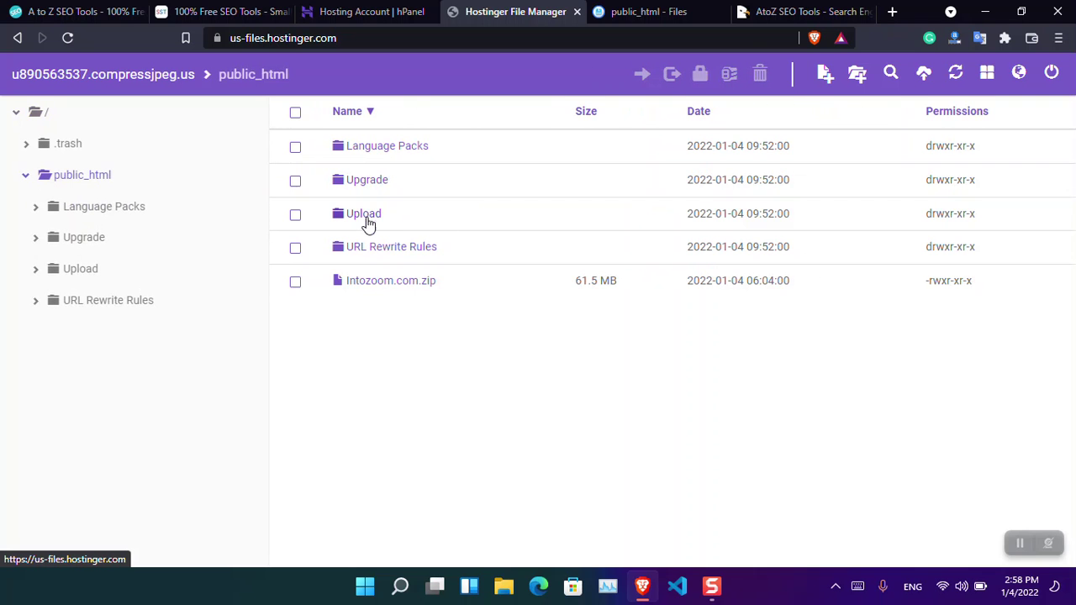
double_click(366, 222)
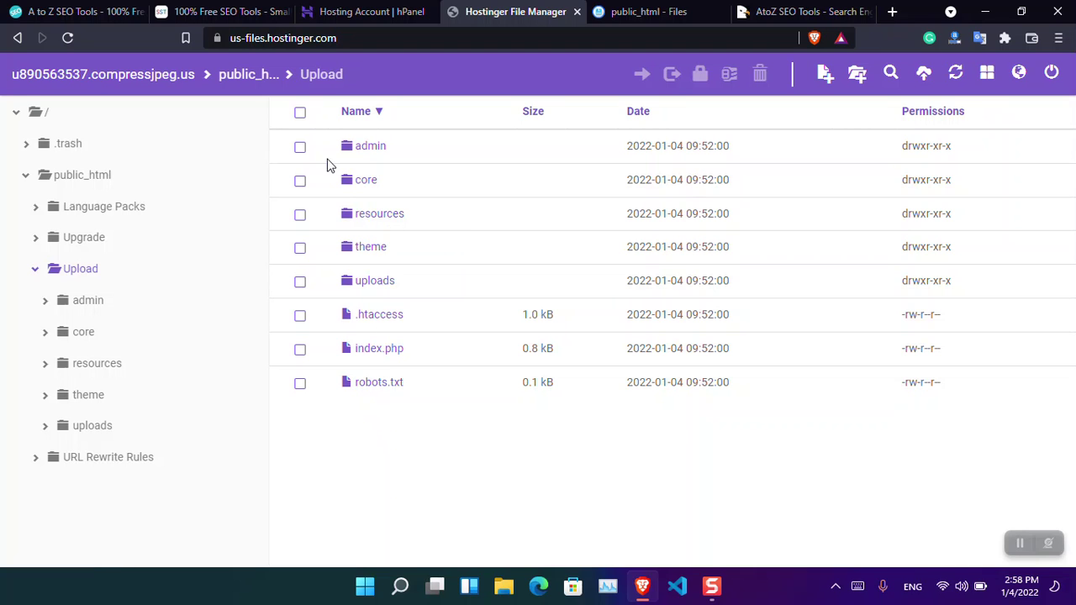
- Select all the folders and files in the Upload folder and begin moving them
click(300, 112)
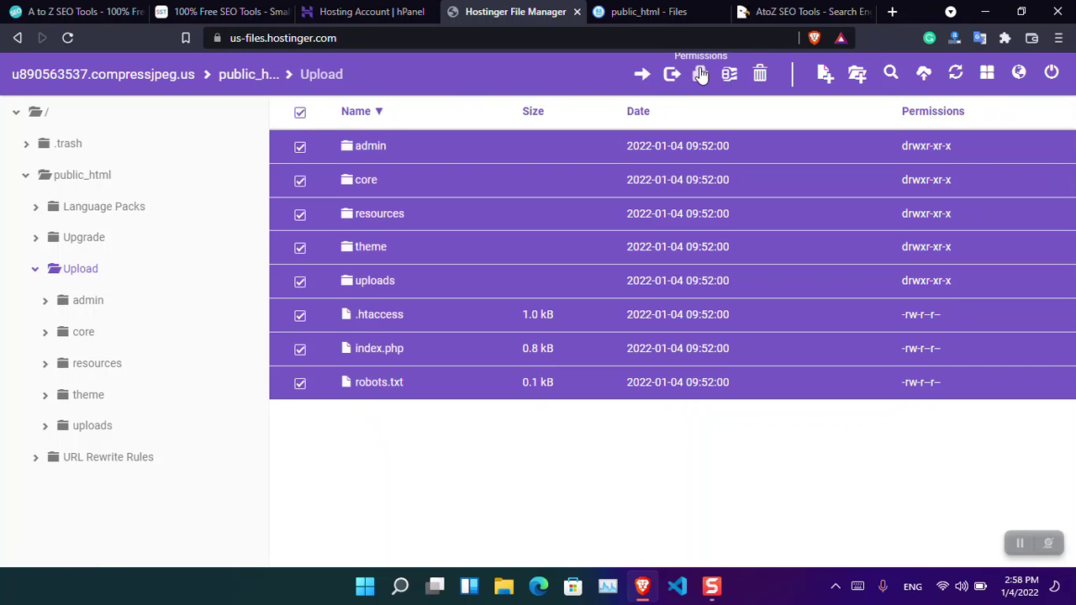
click(643, 75)
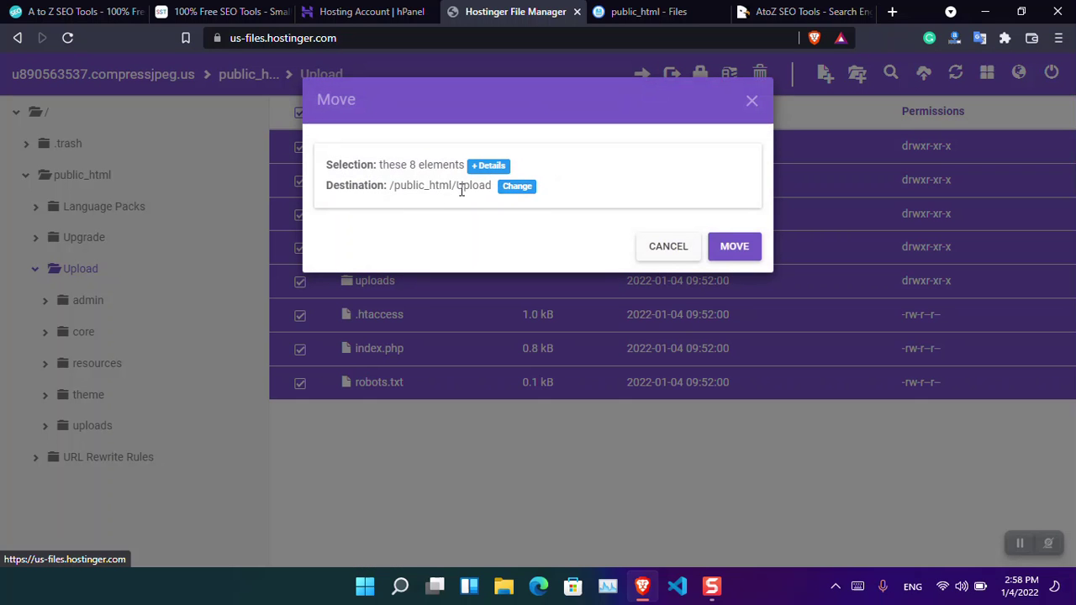
click(507, 187)
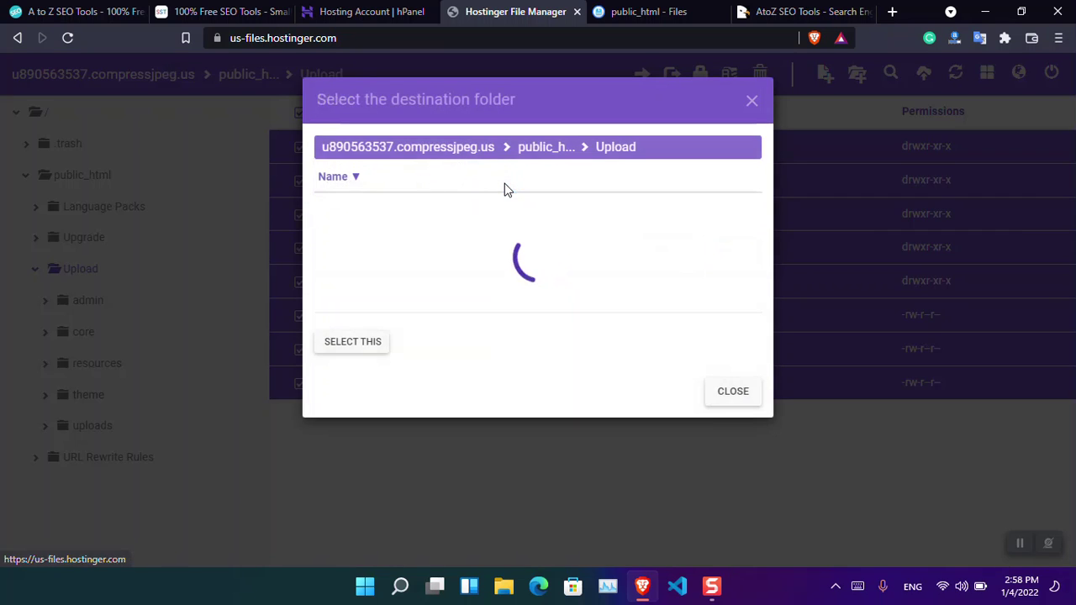
click(512, 188)
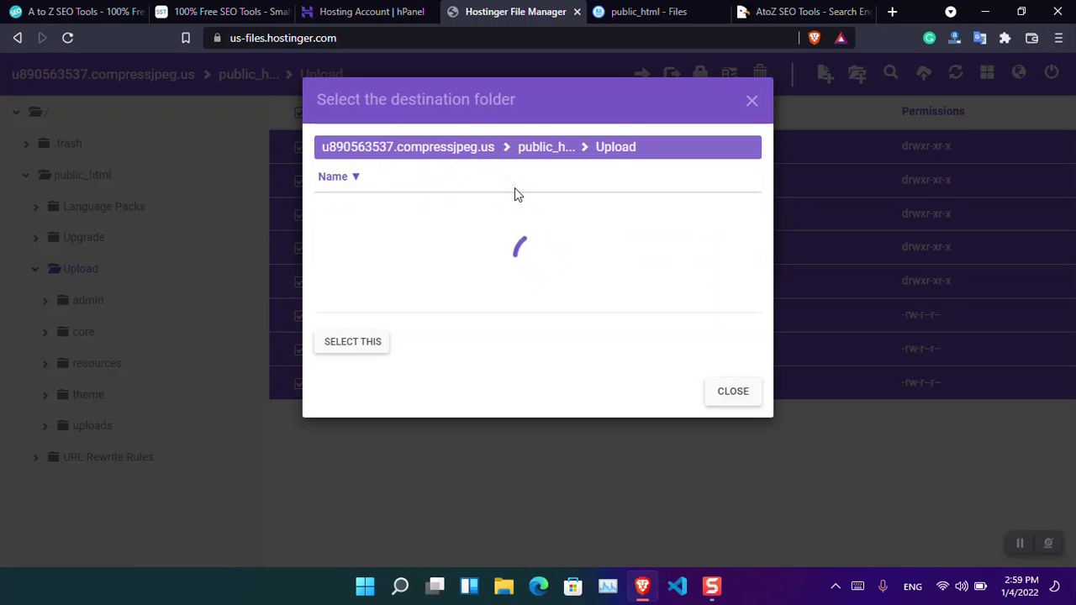
click(353, 241)
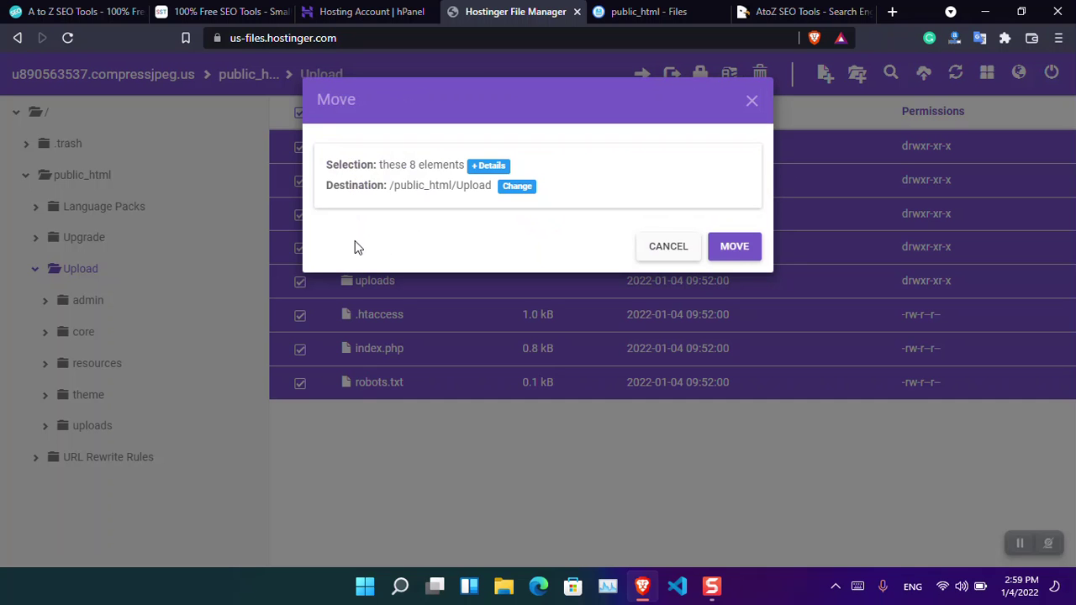
click(518, 188)
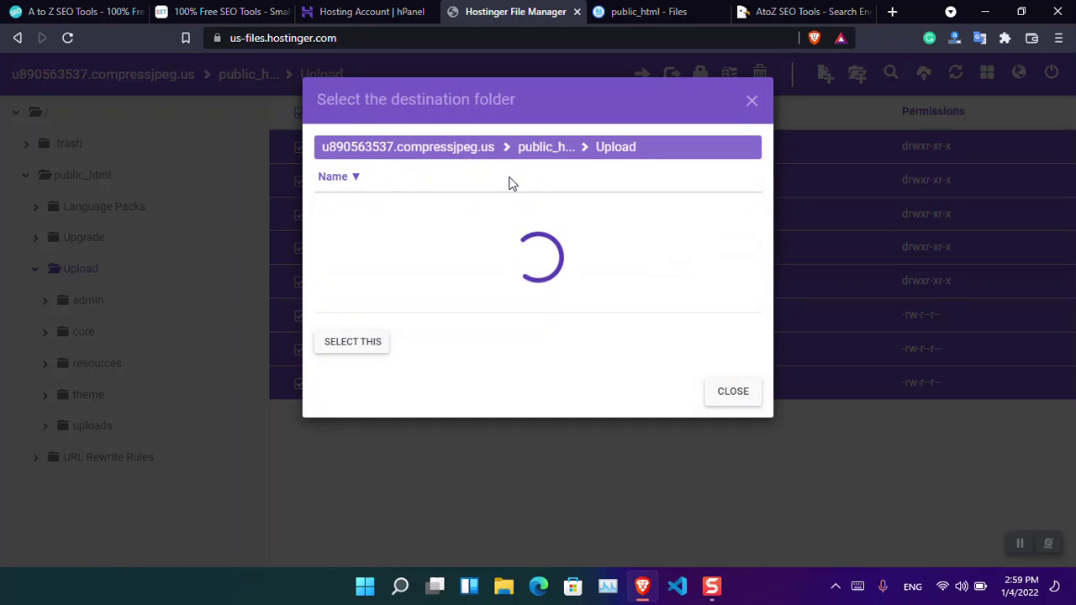
click(540, 149)
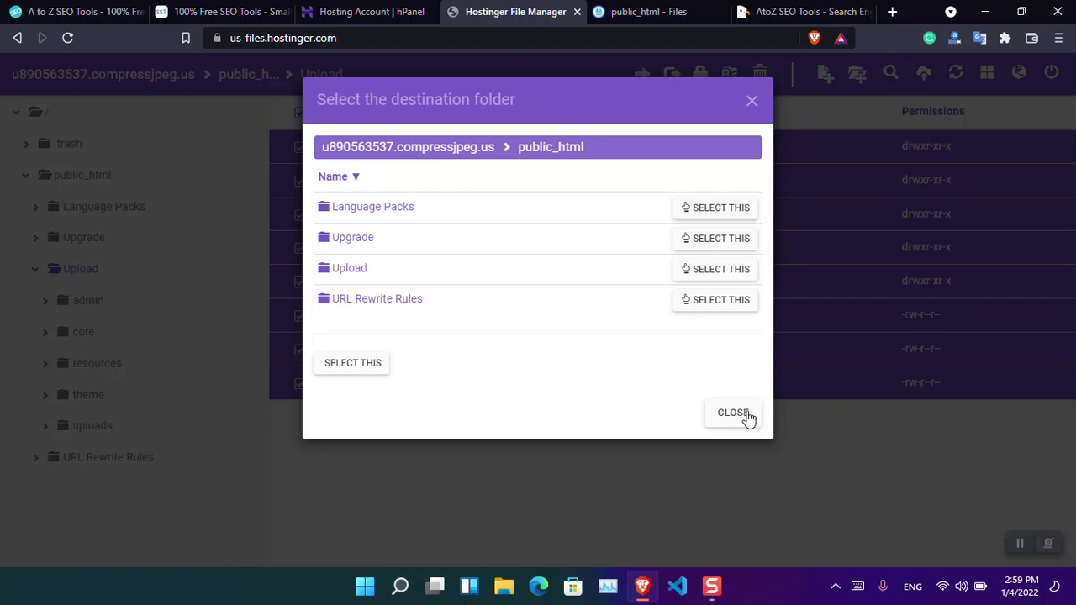
click(731, 413)
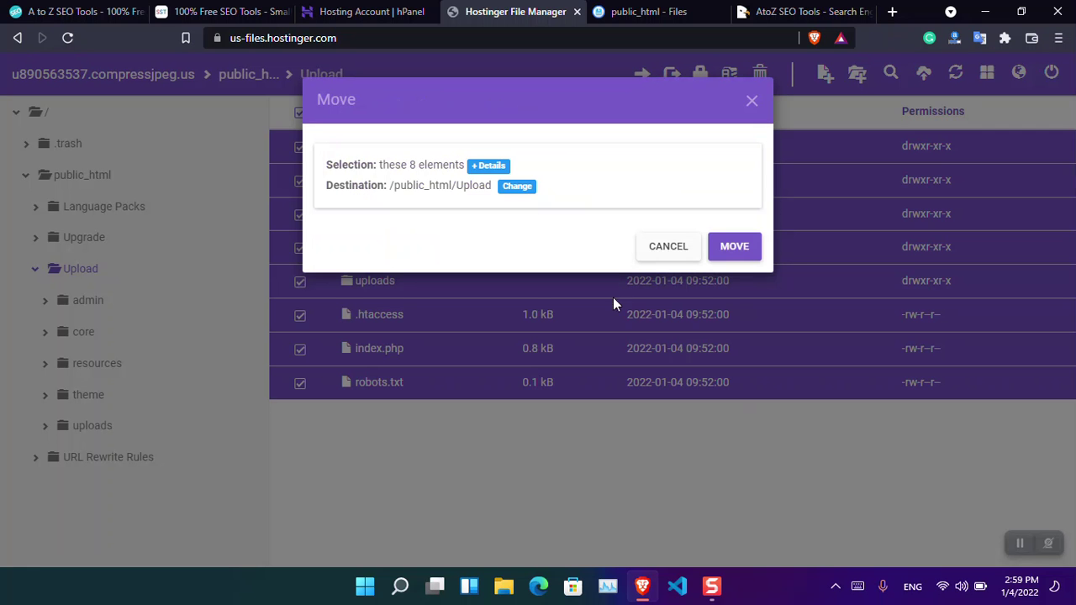
- Set the move destination to /public_html, carry out the move of the selected items, and open the public_html folder
click(517, 187)
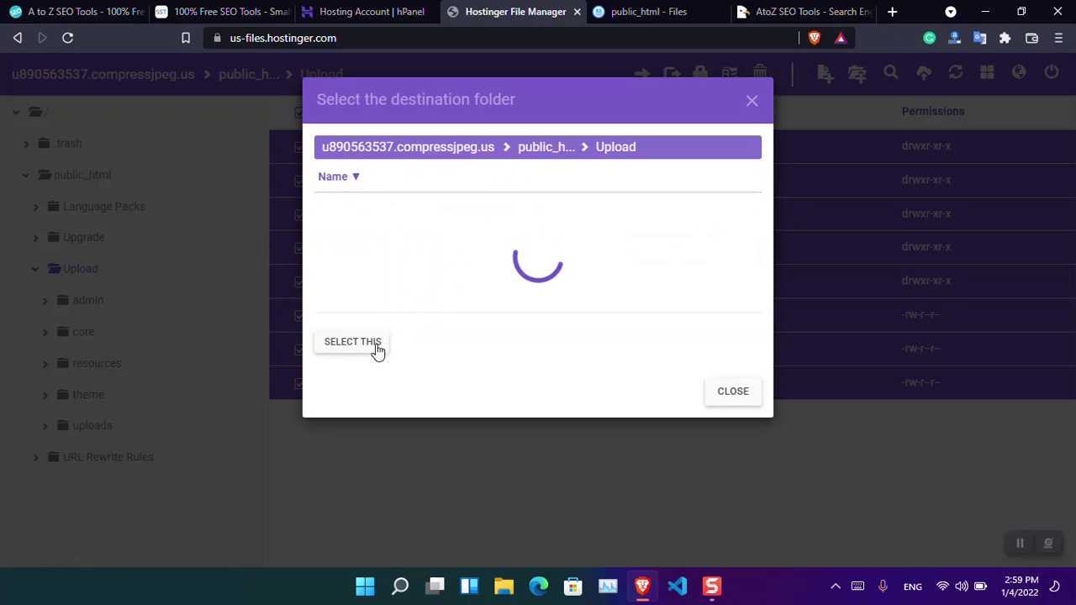
click(548, 148)
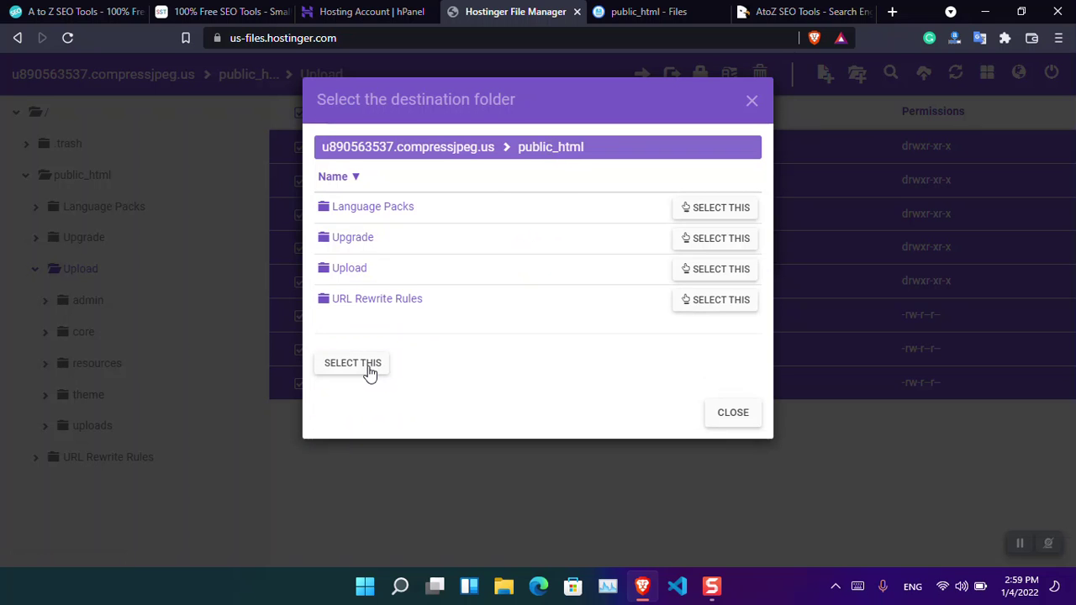
click(367, 368)
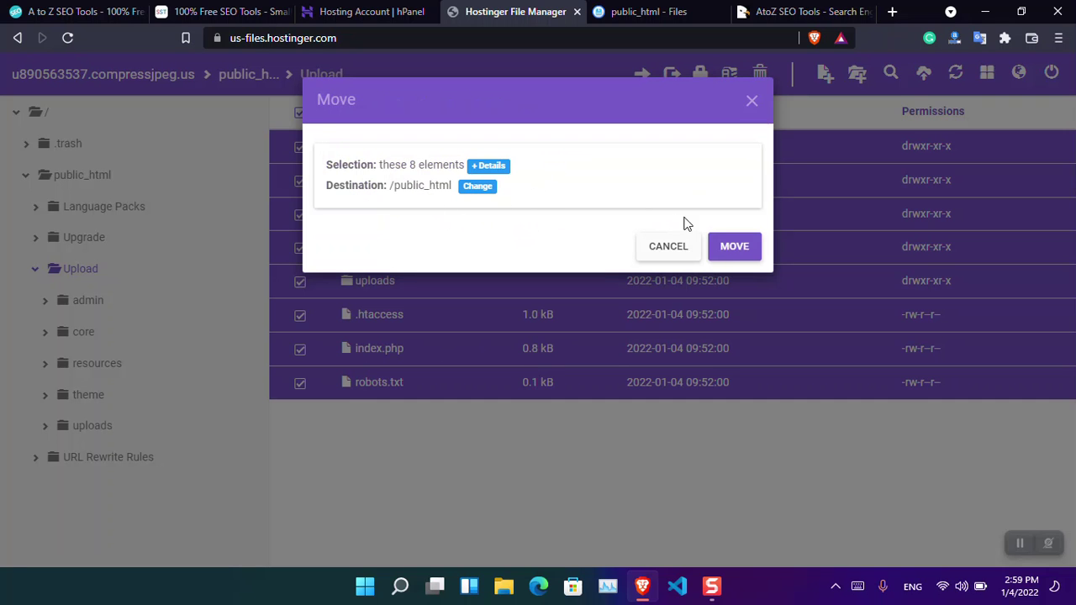
click(728, 244)
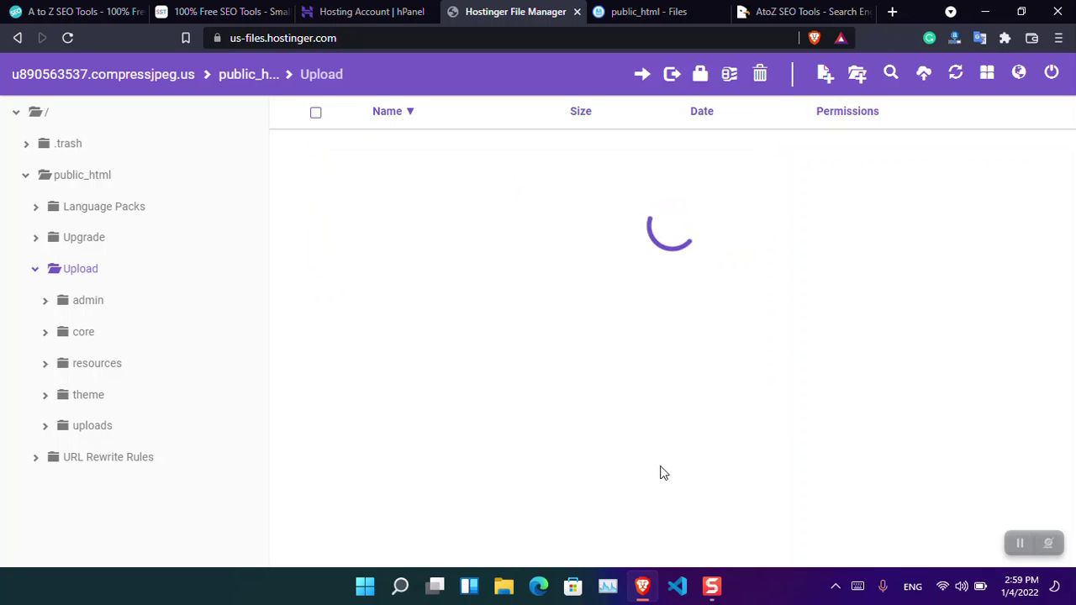
click(250, 75)
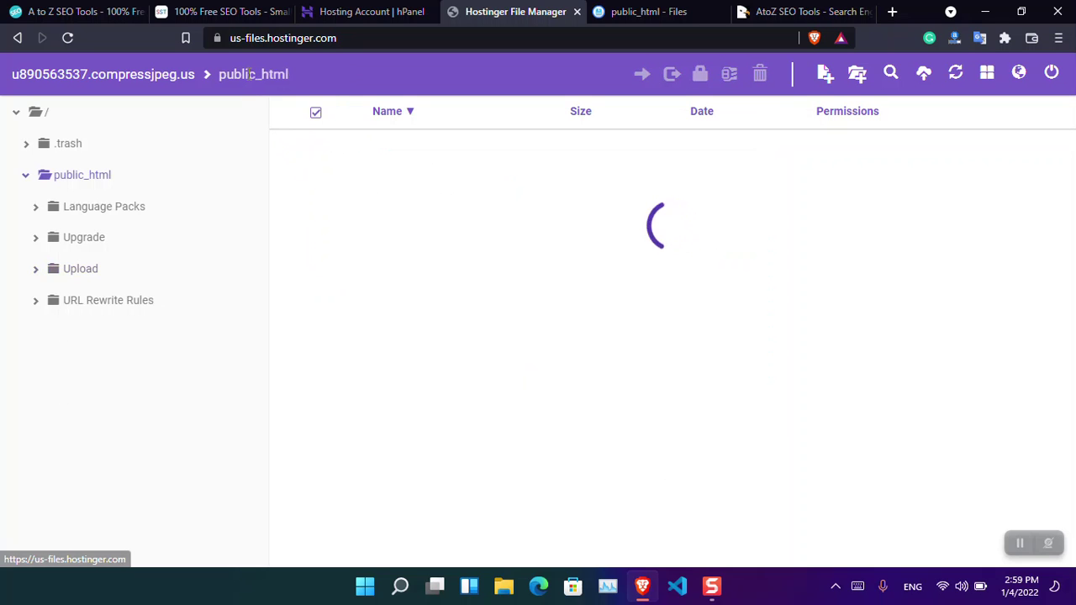
- Reload the site's Upload page, and open the site at its root address compressjpeg.us without the Upload subfolder
click(11, 12)
click(68, 38)
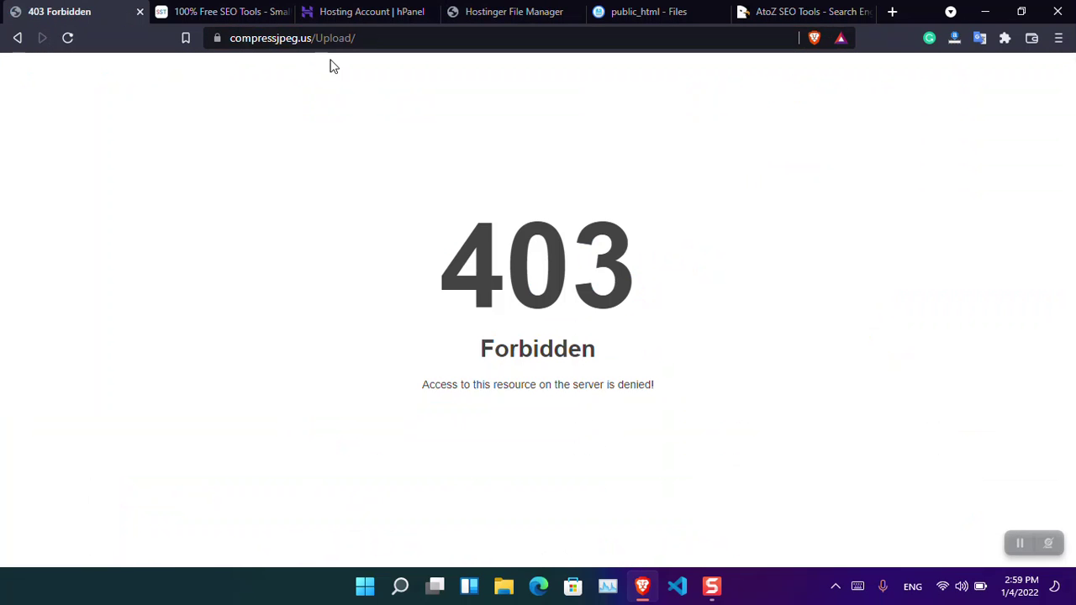
drag(360, 38, 316, 38)
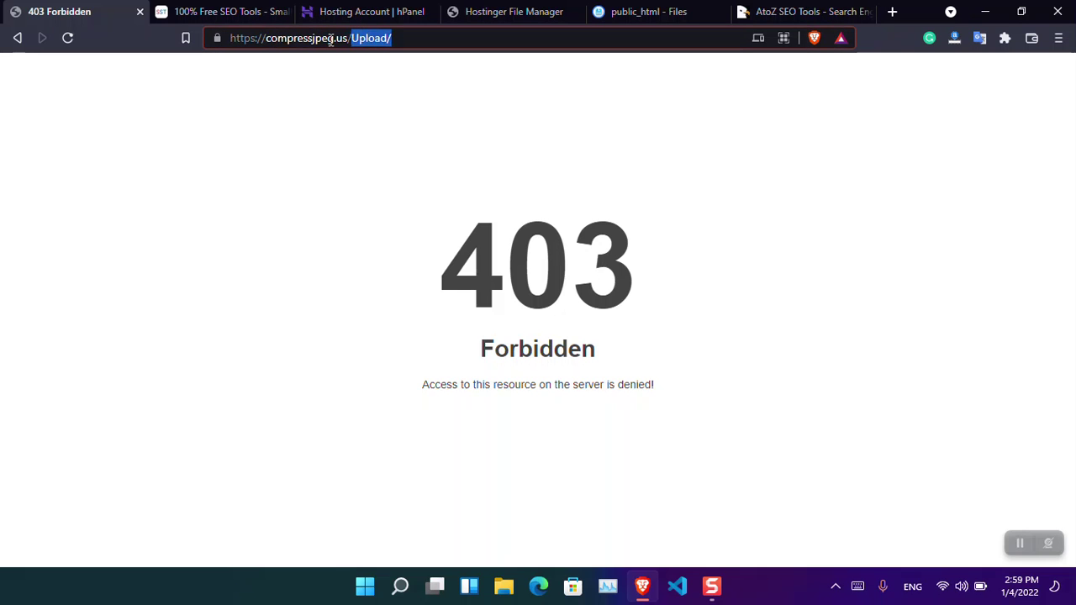
click(407, 42)
key(BackSpace)
key(BackSpace)
key(BackSpace)
key(BackSpace)
key(BackSpace)
key(BackSpace)
key(BackSpace)
key(BackSpace)
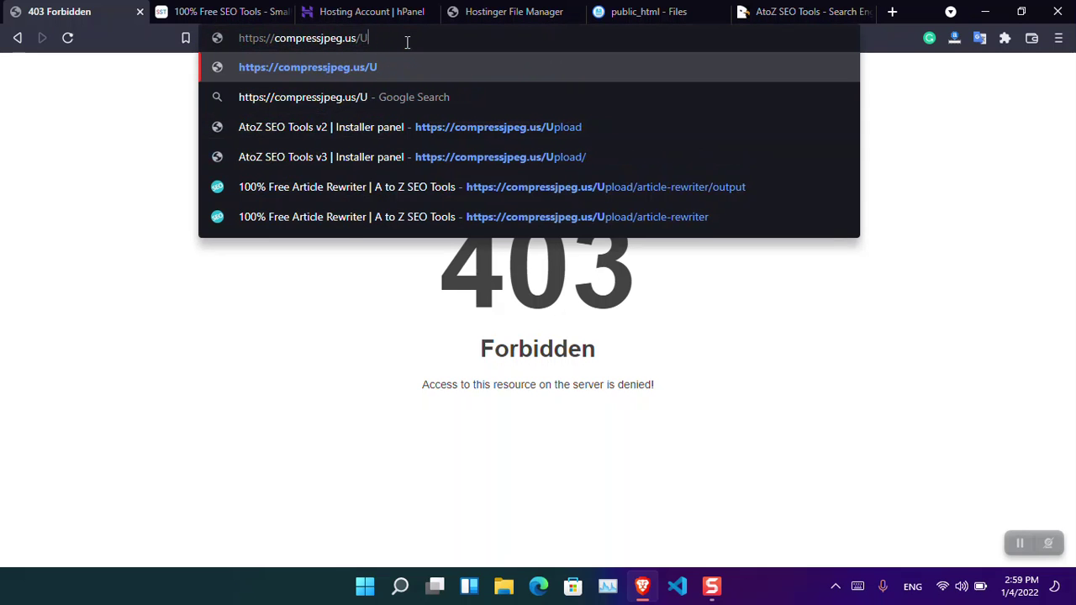
key(Return)
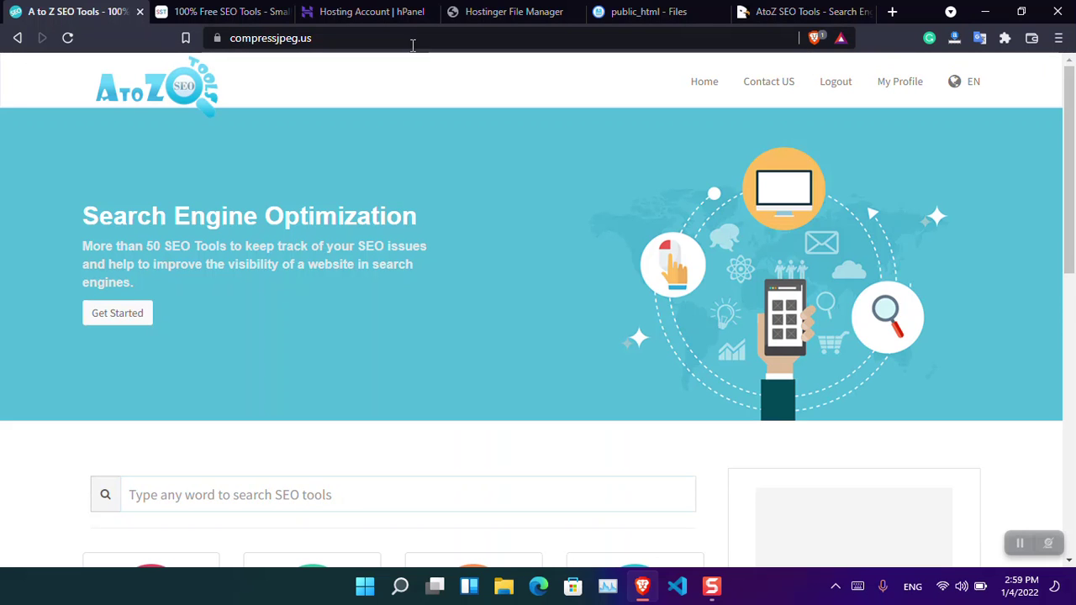
- Test the Article Rewriter link on the home page and go back to the home page
drag(1074, 112, 1074, 216)
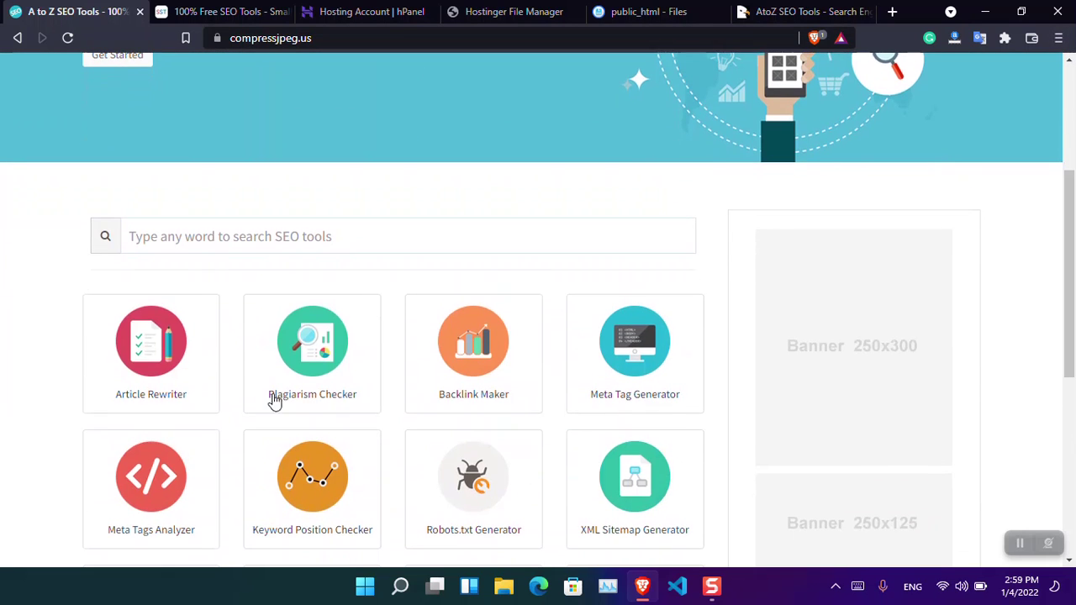
click(132, 358)
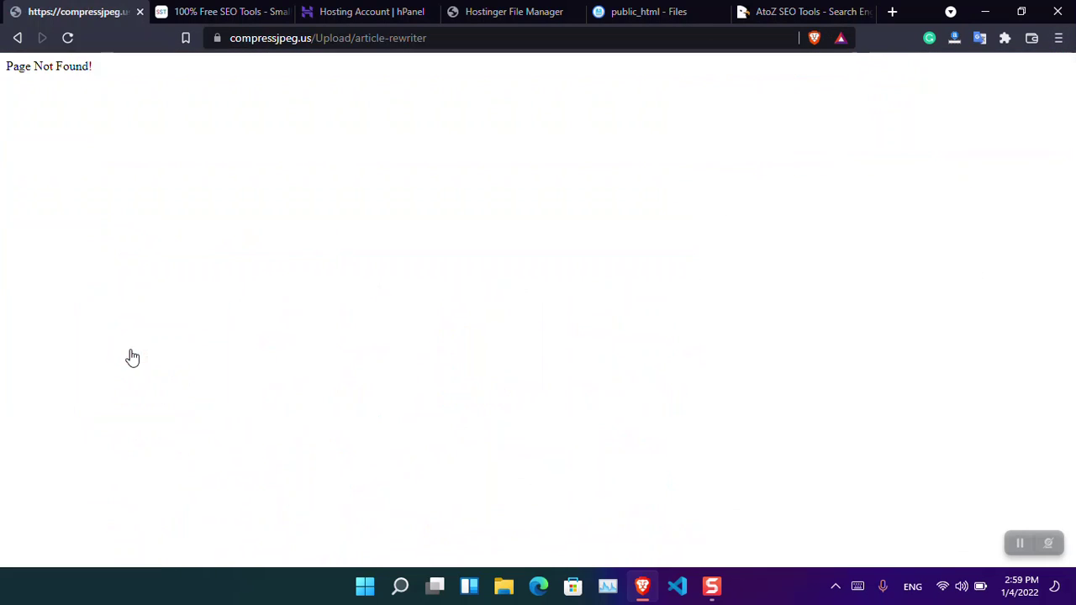
drag(97, 75, 2, 76)
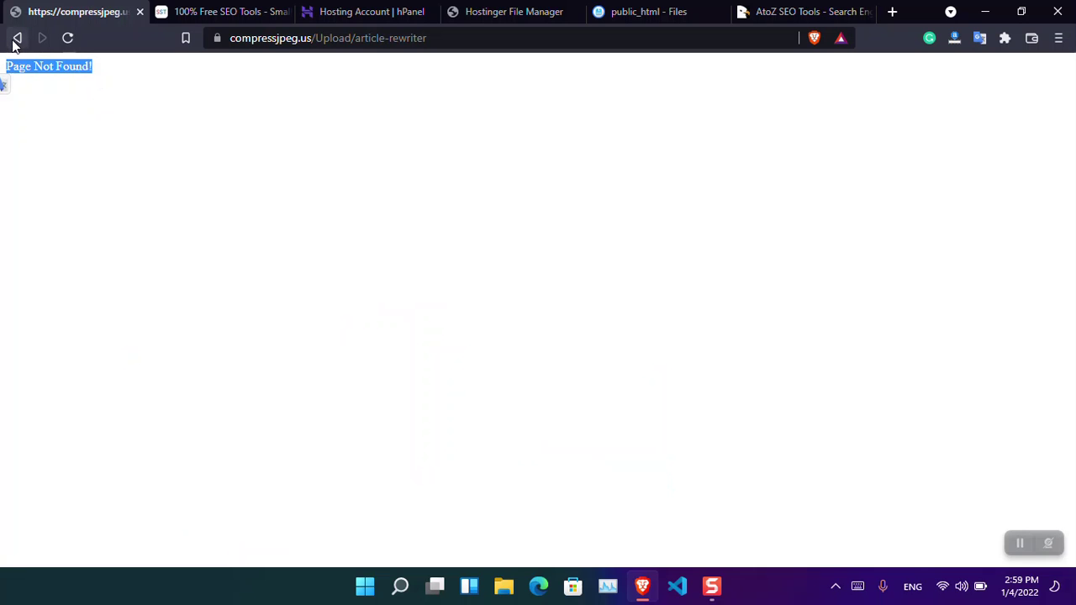
click(16, 38)
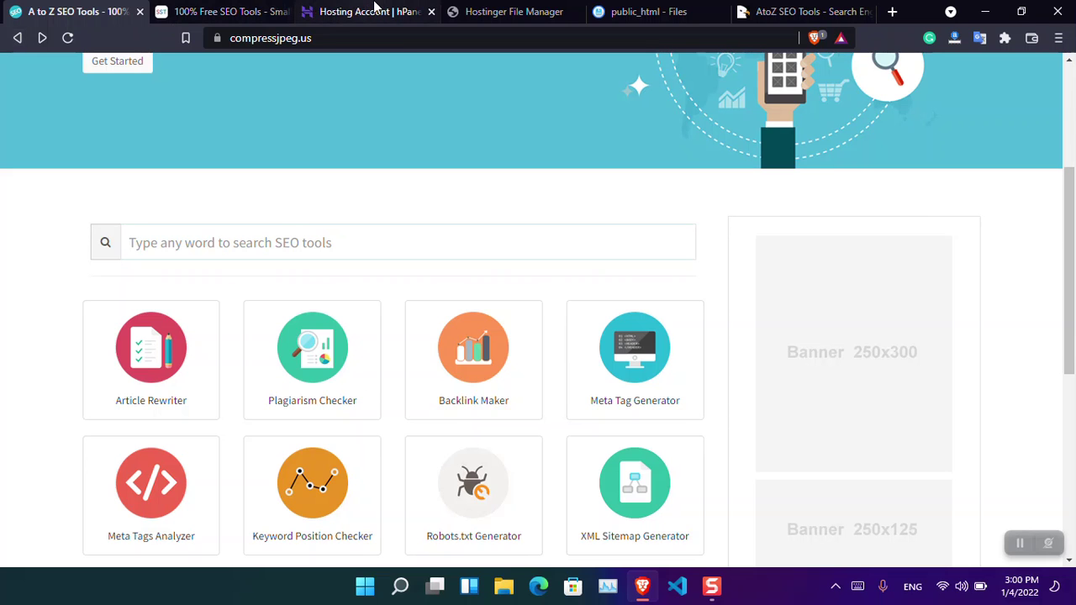
- Open db.config.php in public_html/core/config for editing in the Hostinger File Manager
click(374, 11)
click(481, 8)
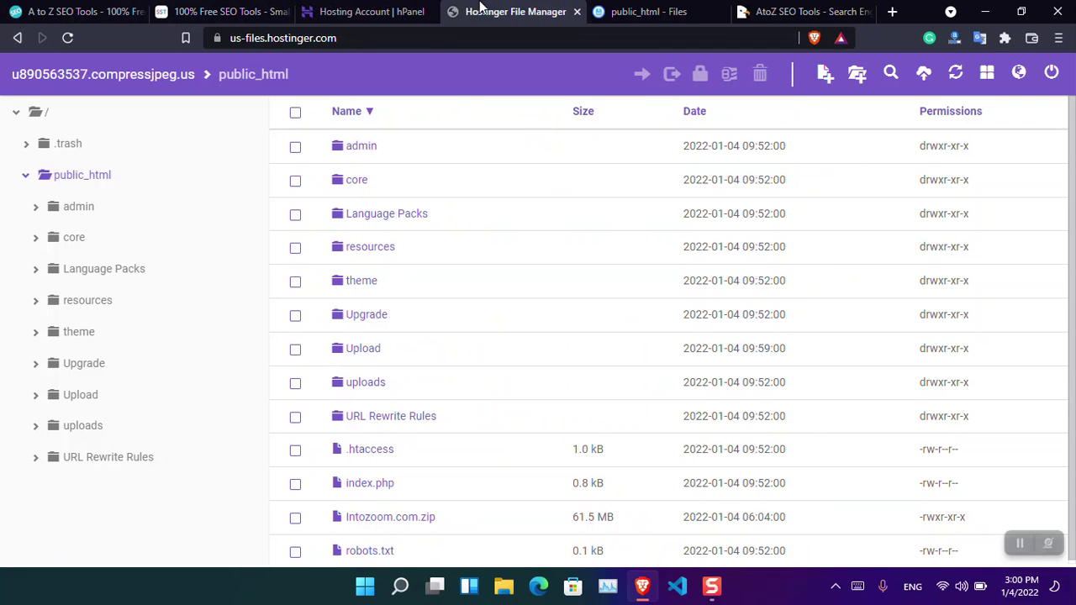
click(345, 185)
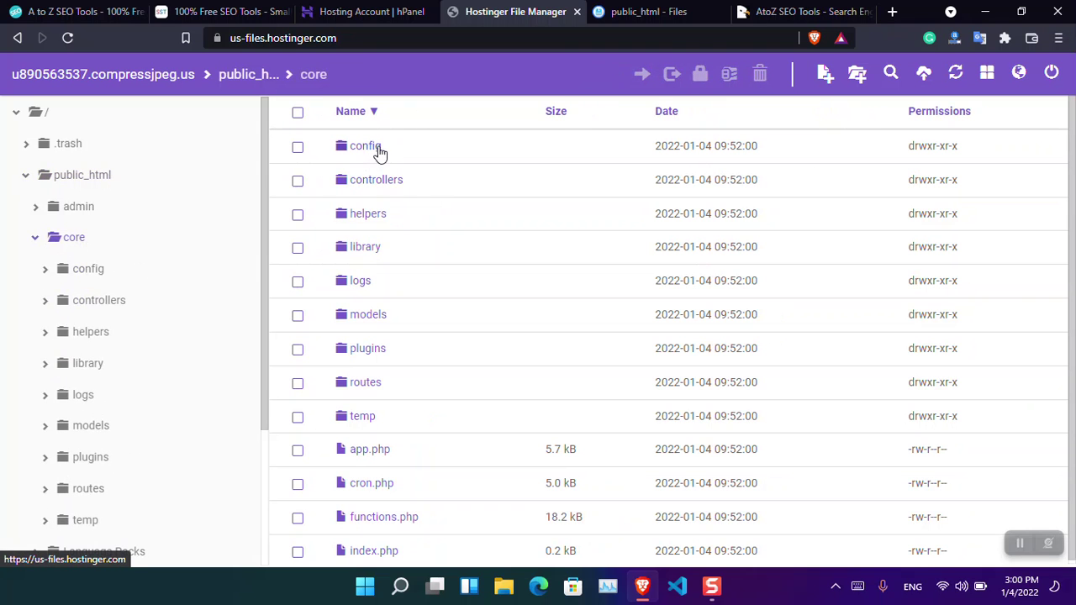
click(379, 151)
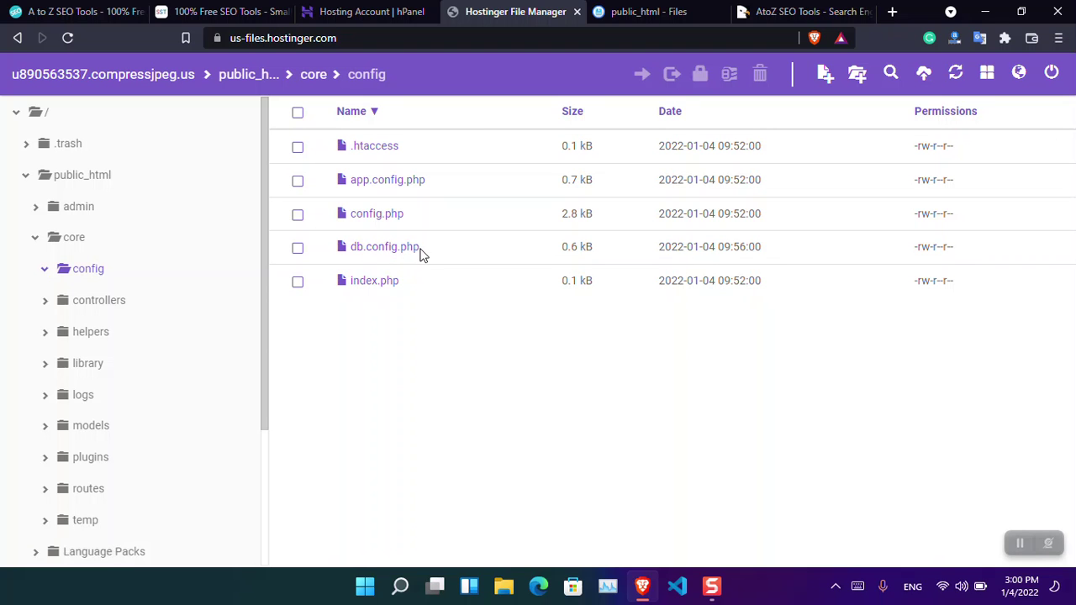
right_click(421, 252)
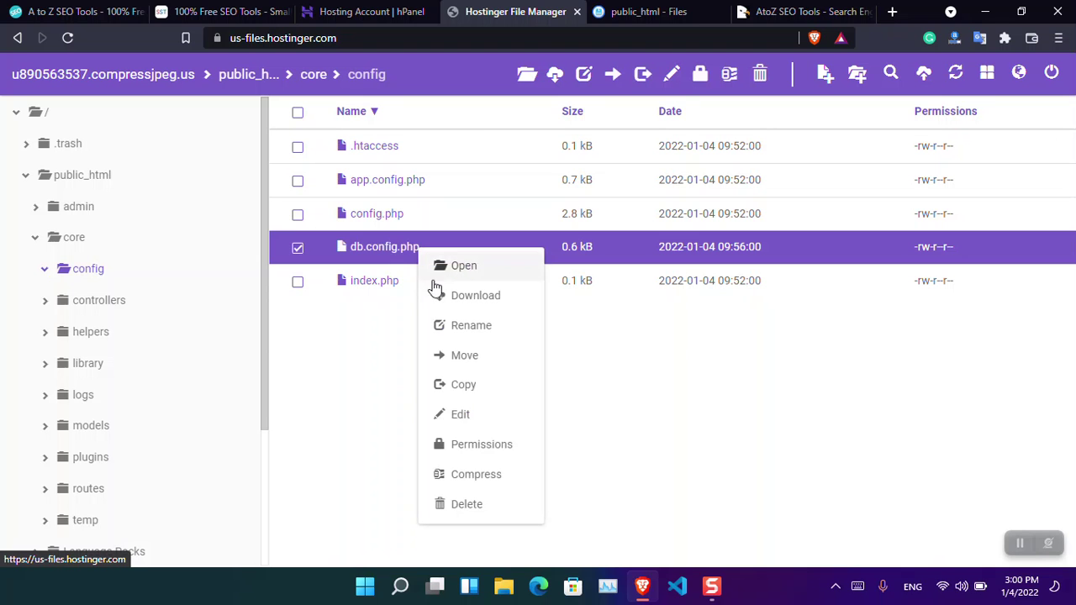
click(463, 414)
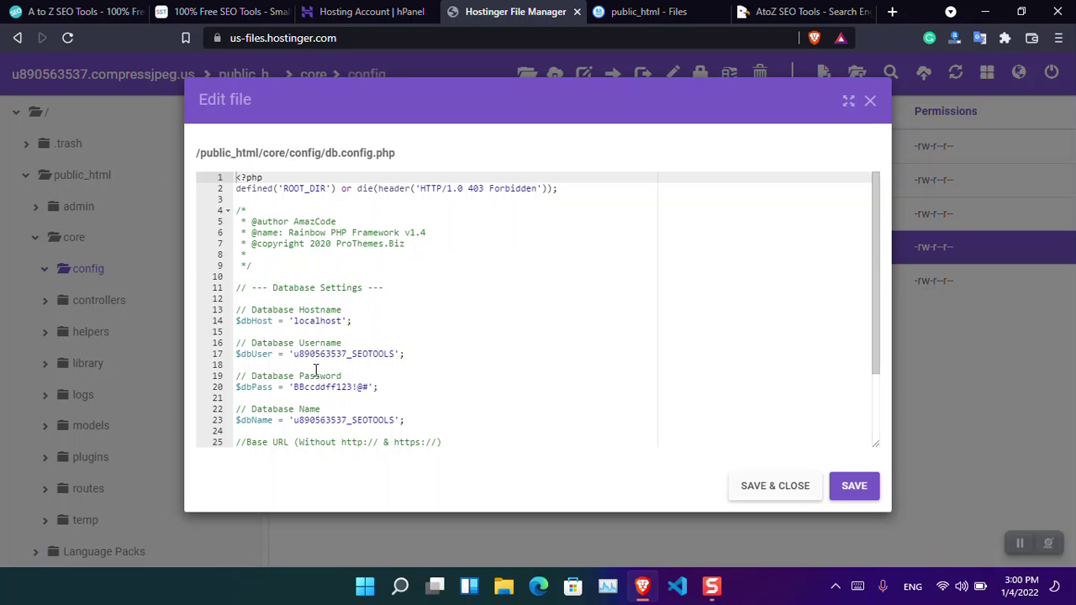
- Remove the Upload part from $baseURL so it reads 'compressjpeg.us/', and save and close db.config.php
click(365, 375)
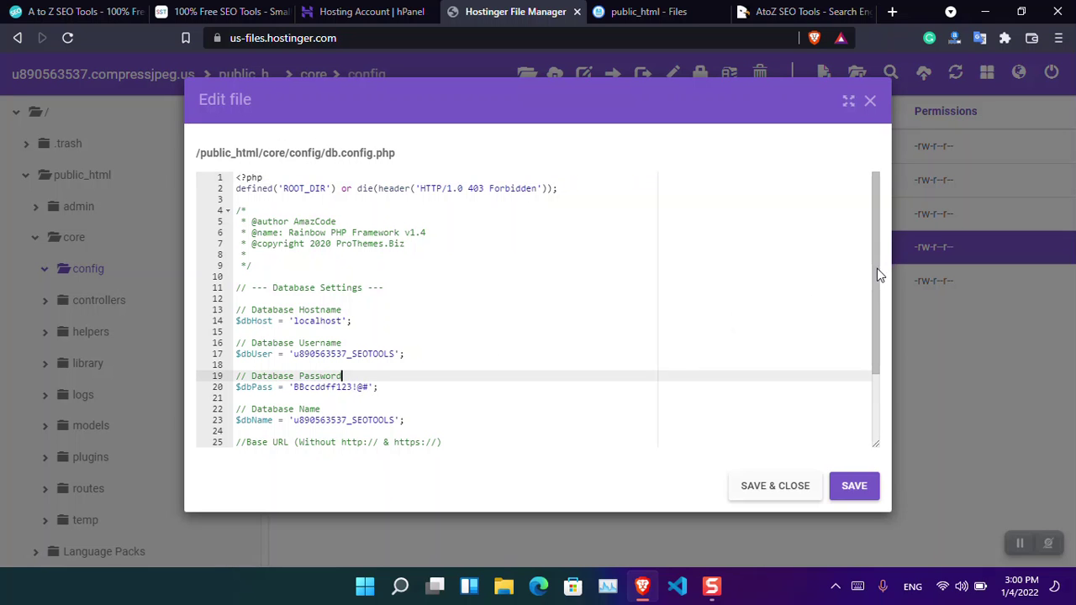
drag(876, 269, 884, 319)
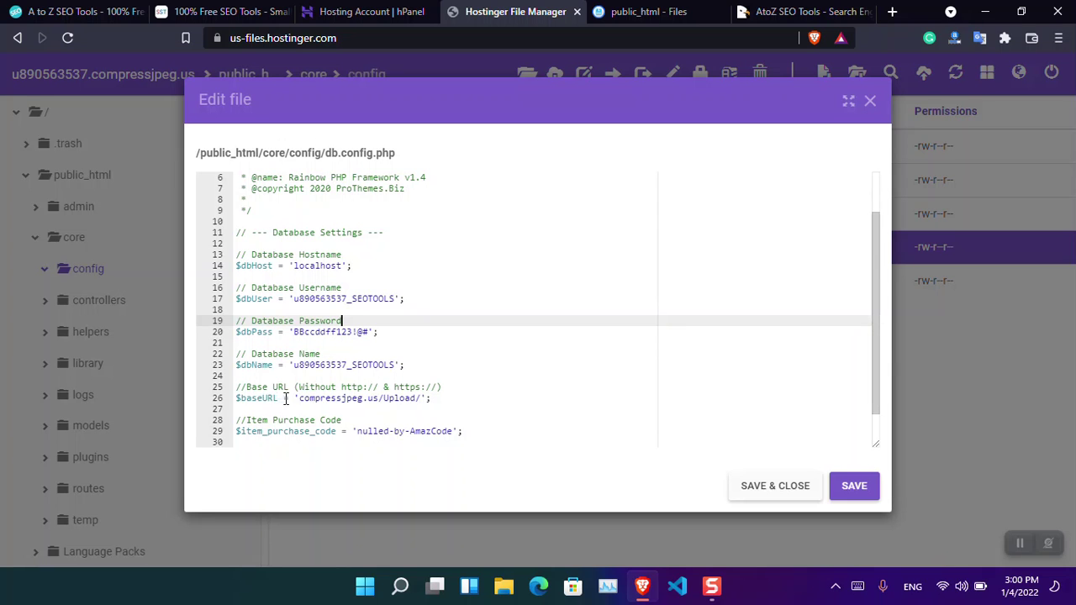
click(416, 399)
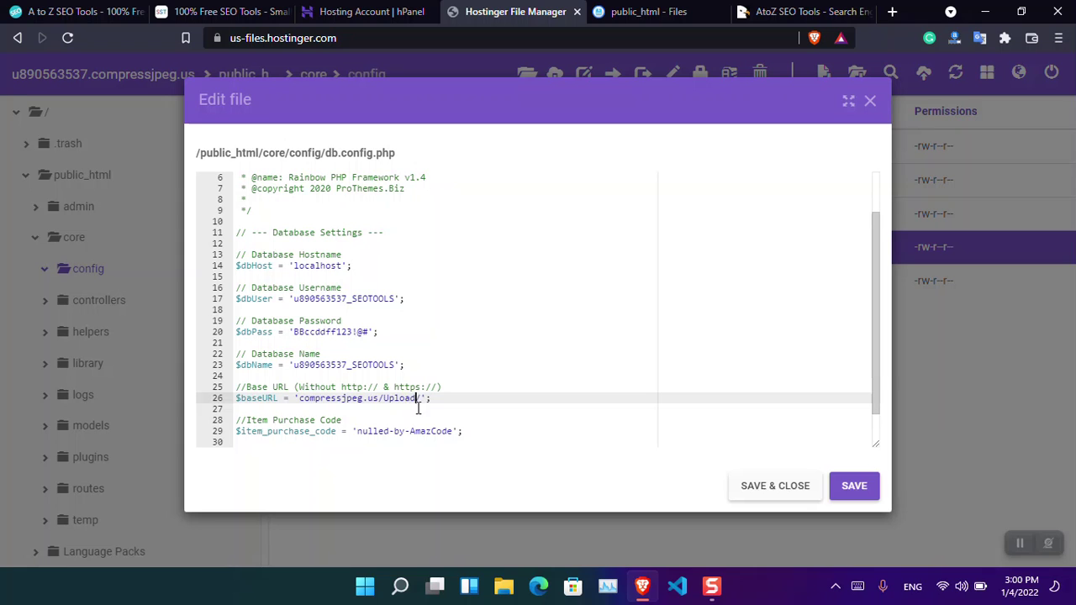
key(BackSpace)
key(BackSpace)
key(BackSpace)
key(BackSpace)
key(BackSpace)
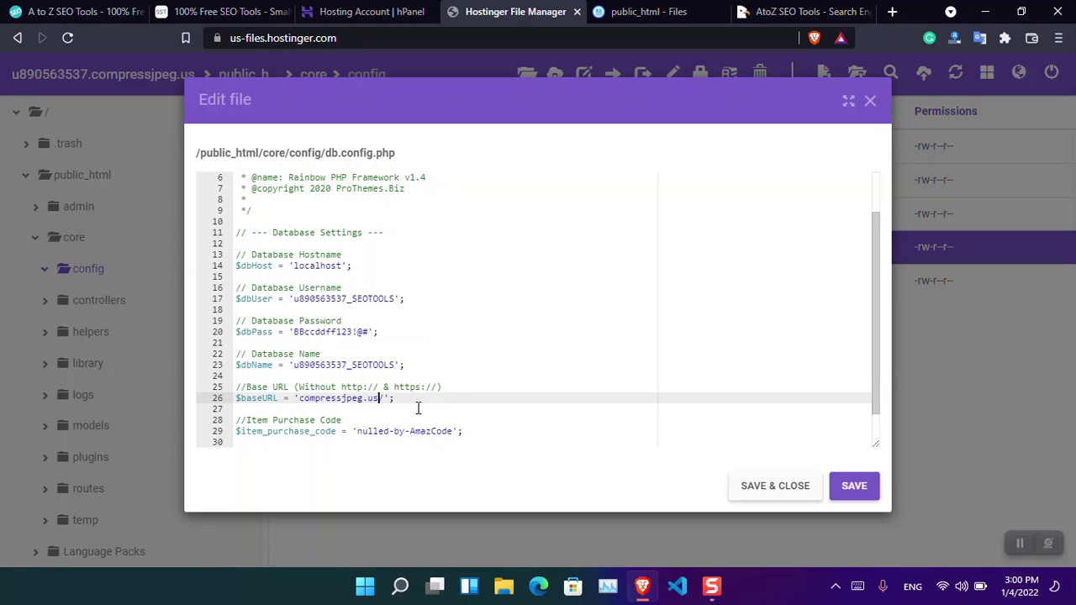
click(853, 486)
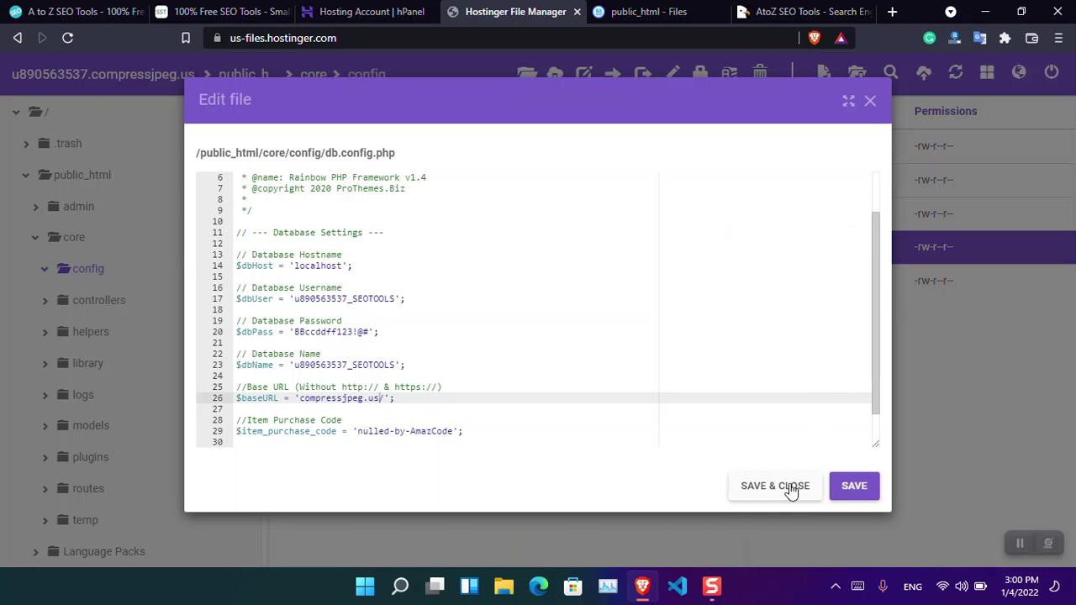
click(790, 488)
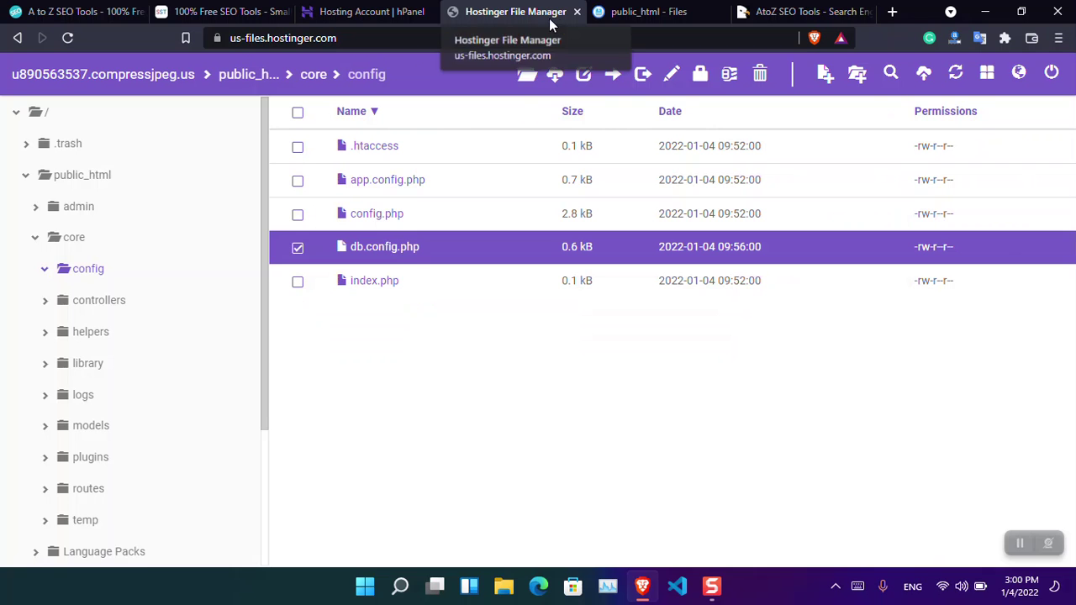
- Return to the site's home page and open the Article Rewriter to check its address
click(80, 11)
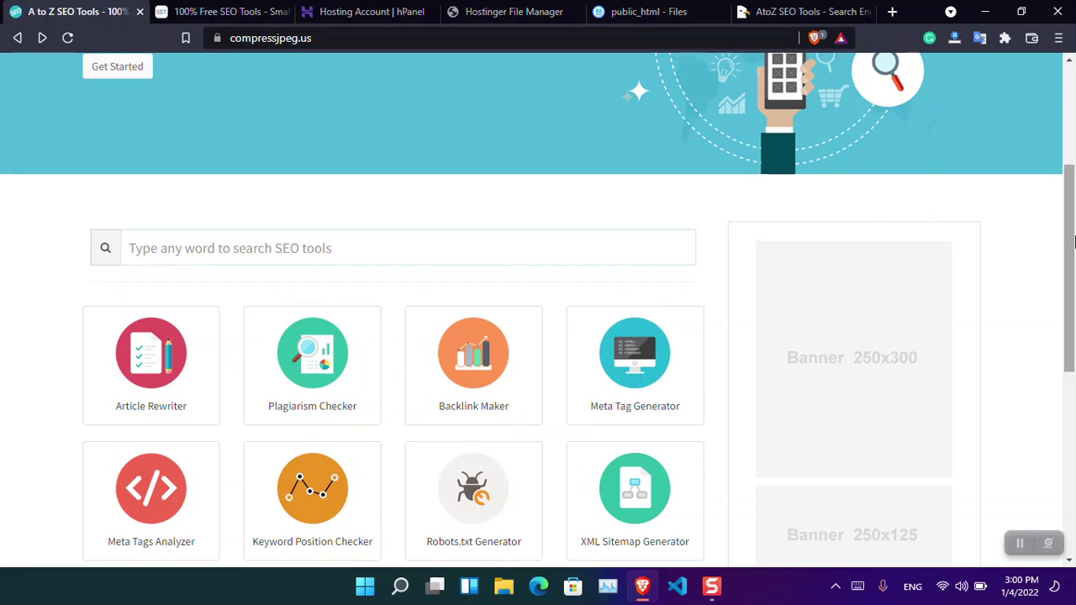
drag(1074, 241, 1074, 303)
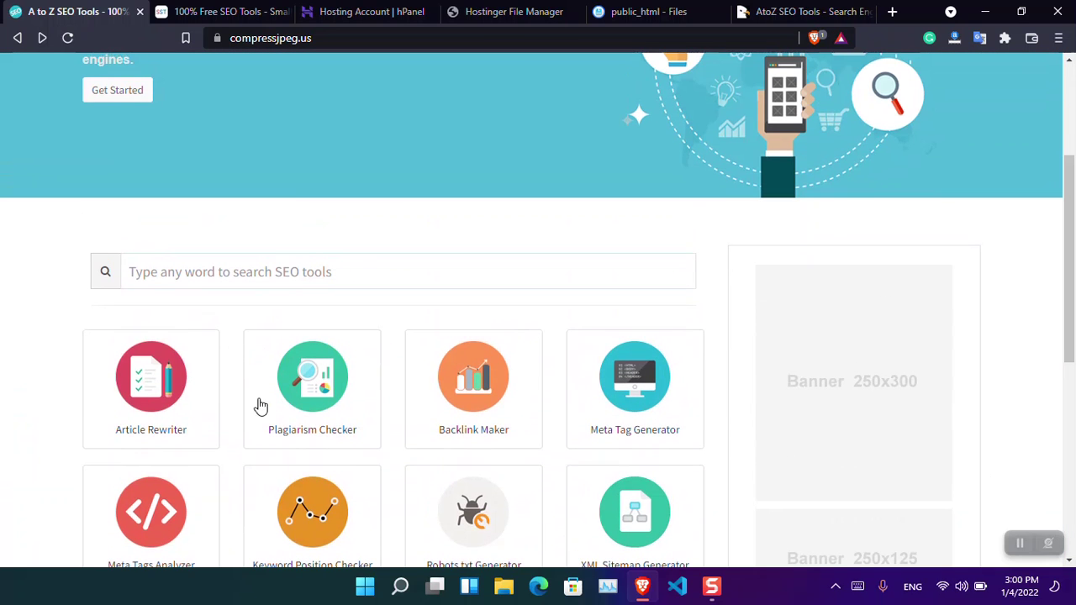
click(192, 426)
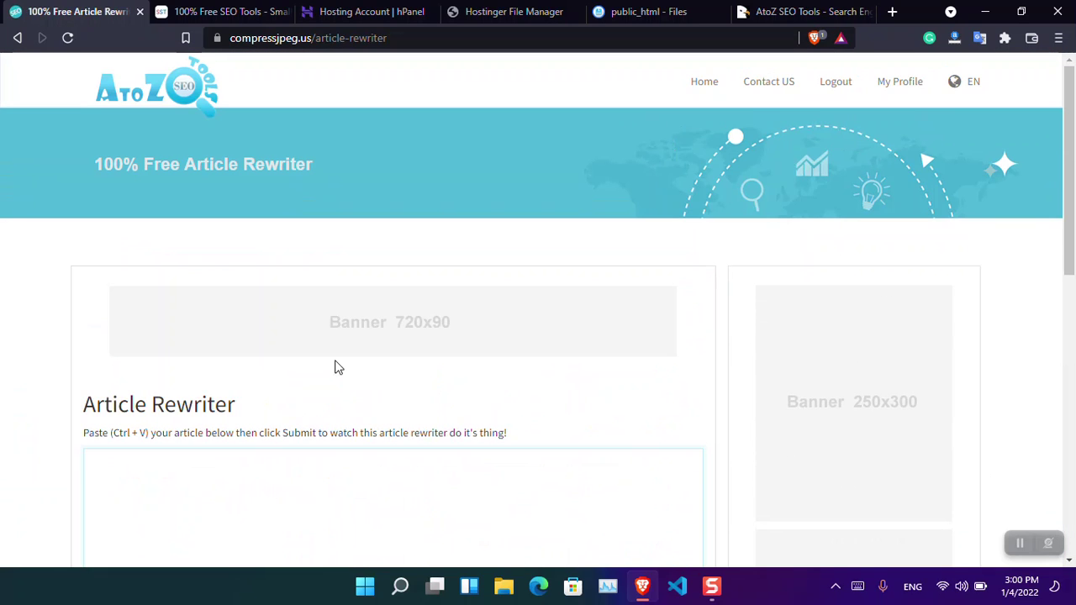
- Open the site's admin area by changing the page address to compressjpeg.us/admin
drag(1074, 147, 1075, 125)
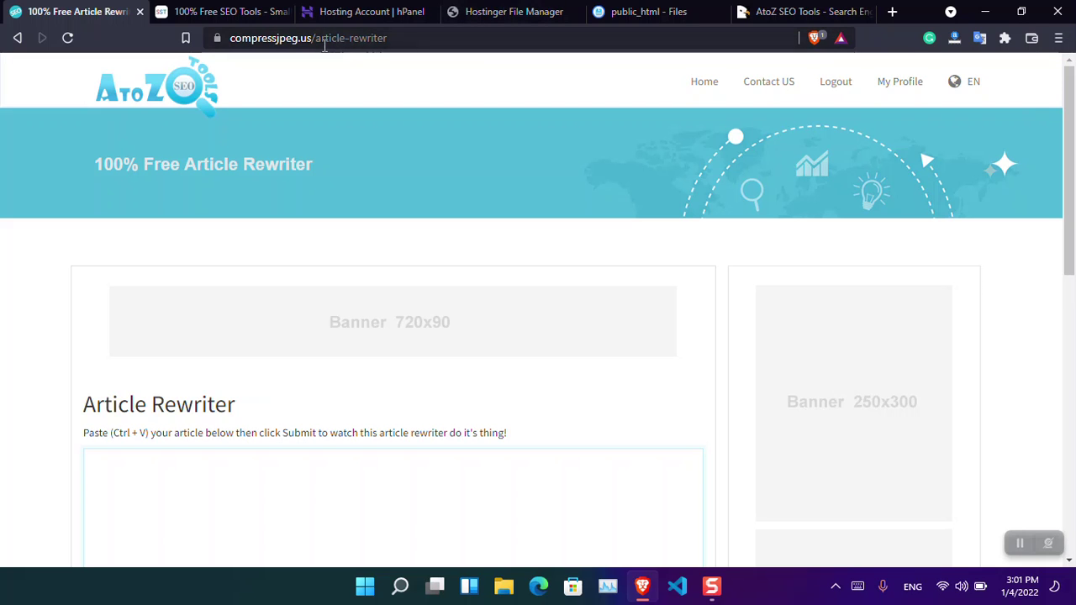
drag(315, 42, 463, 34)
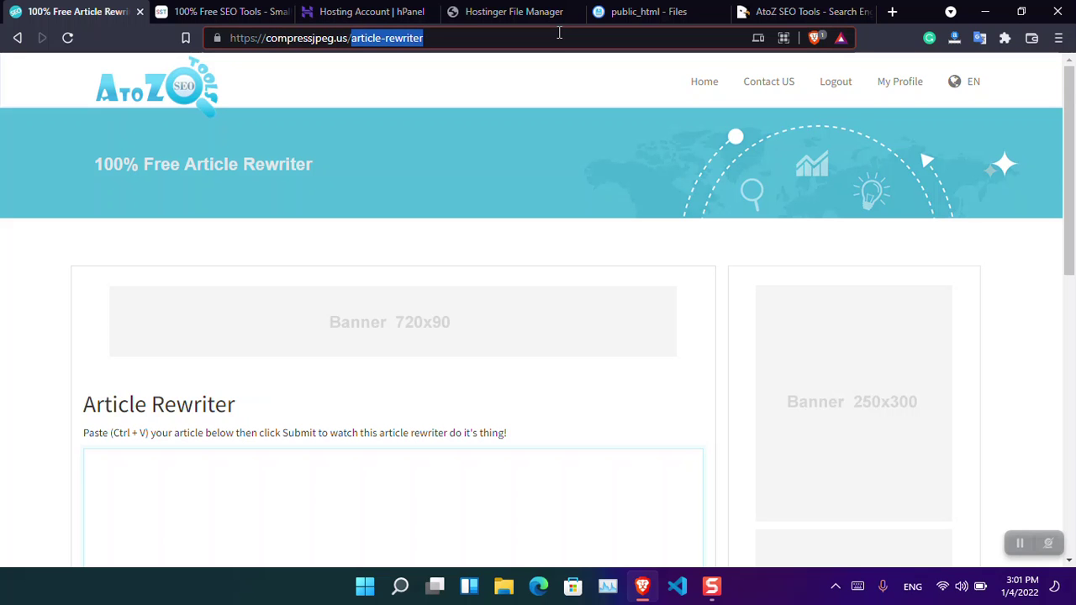
text(a)
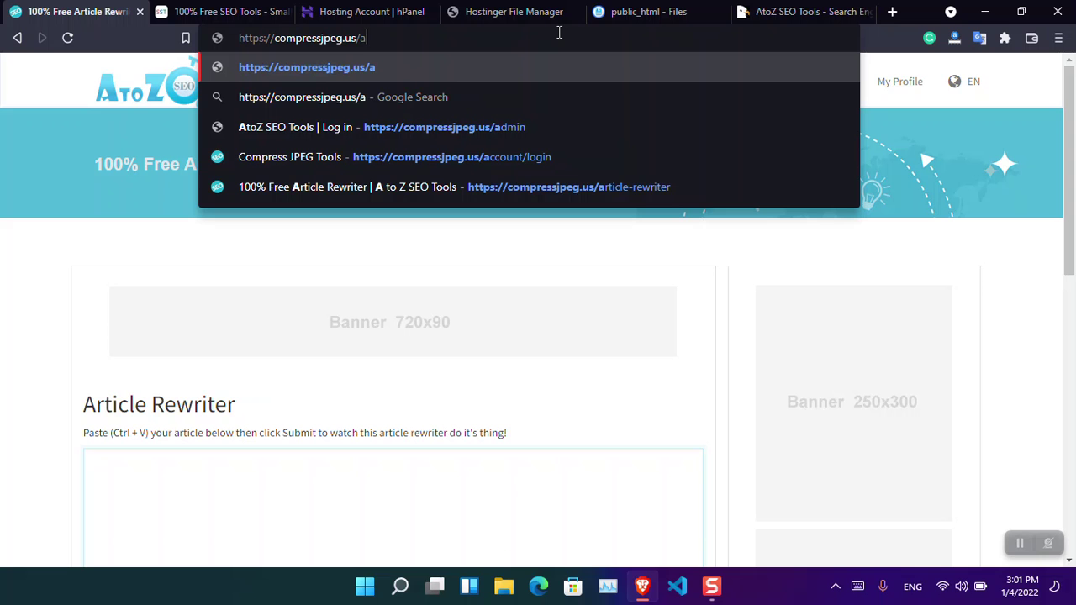
text(dmin)
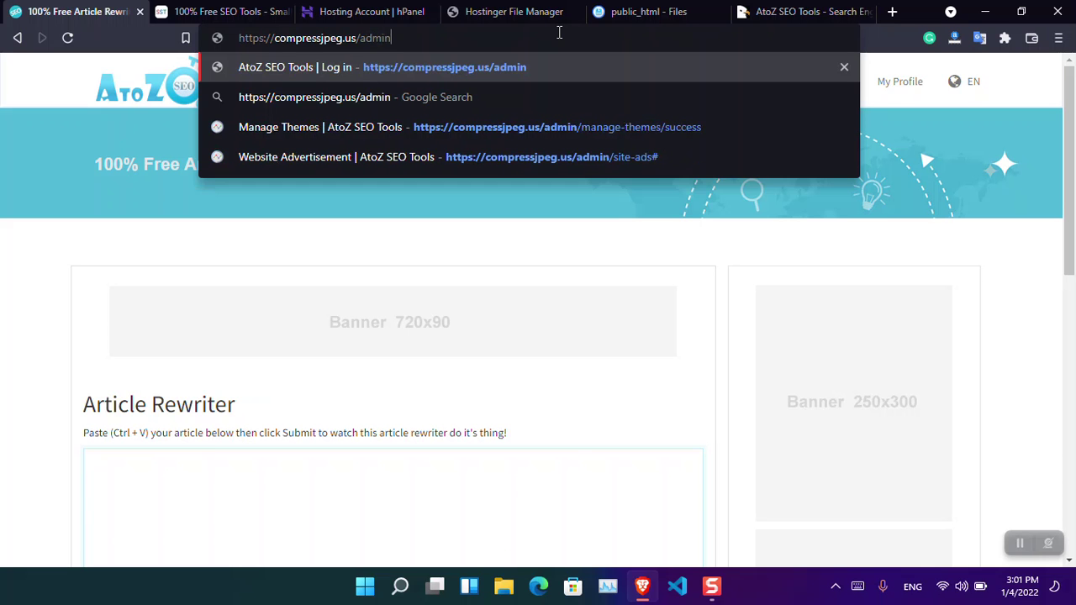
key(Return)
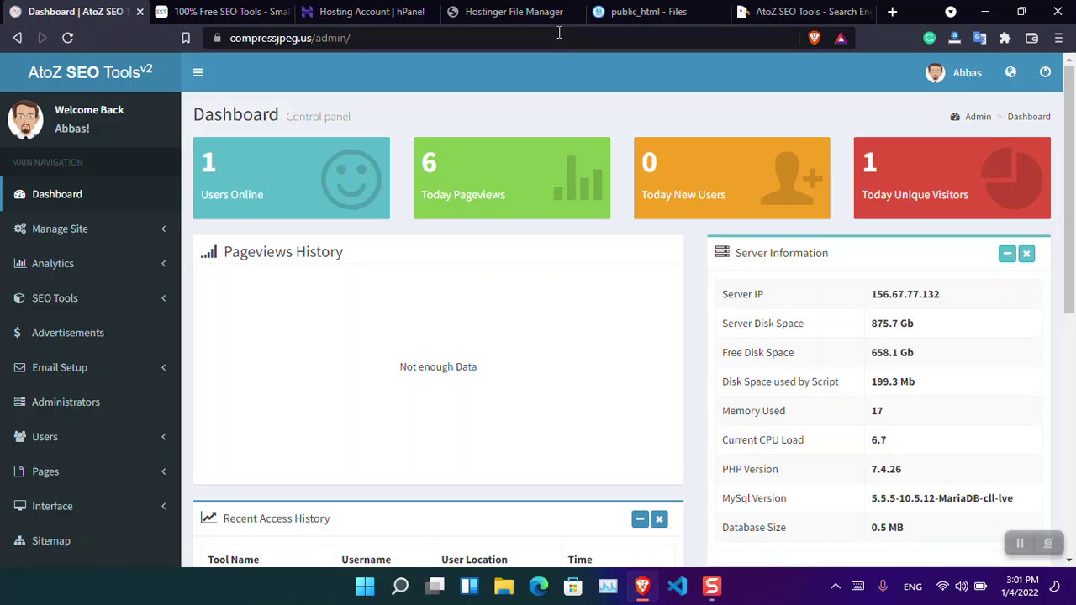
- Open a new private window and load compressjpeg.us/admin in it
click(1058, 38)
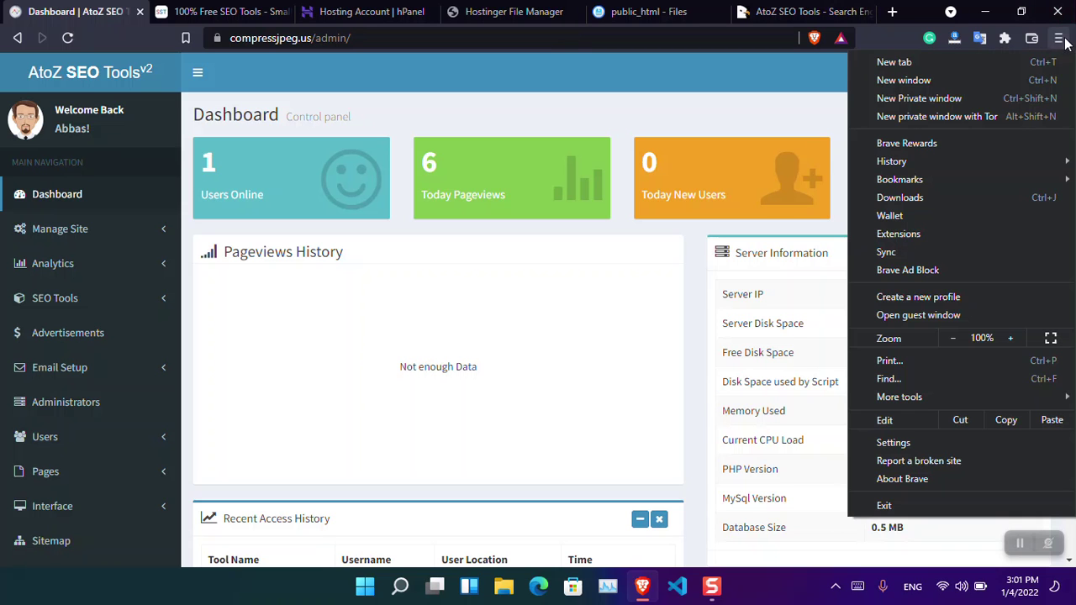
click(1021, 103)
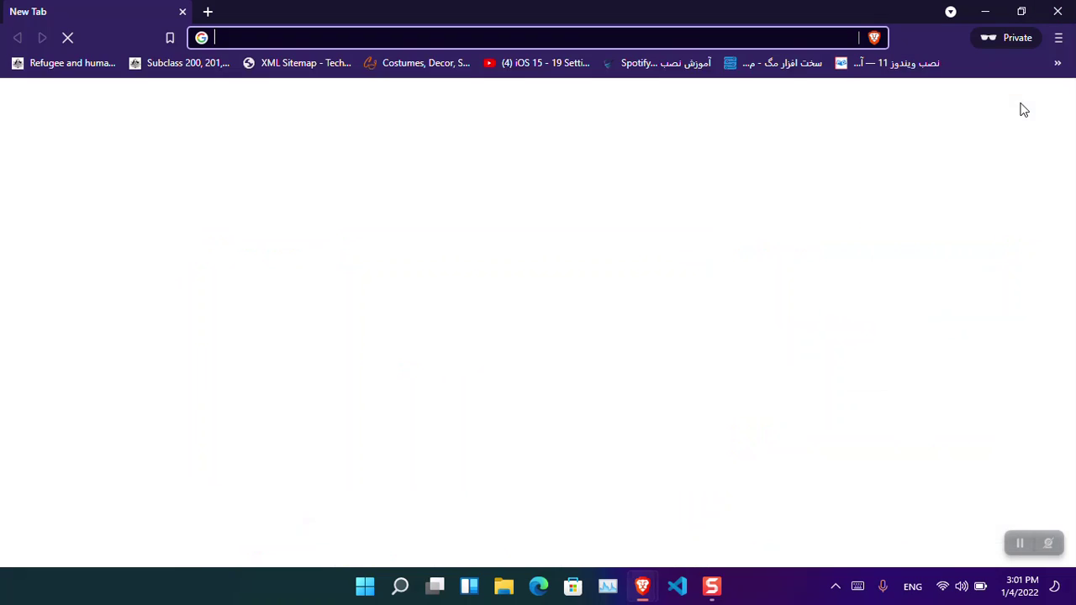
text(compressjpeg.us/admin)
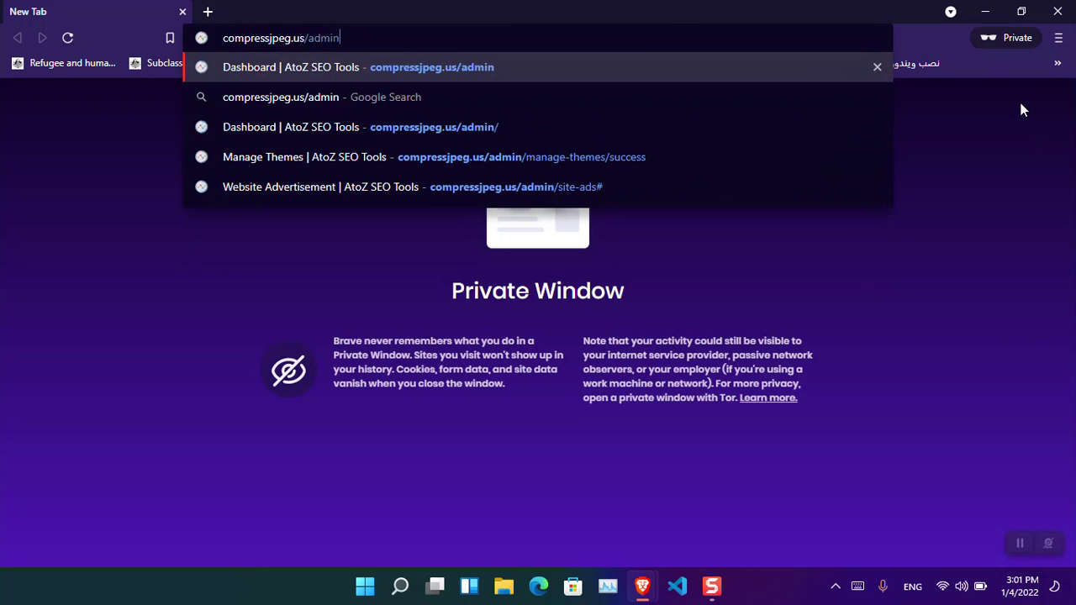
key(Return)
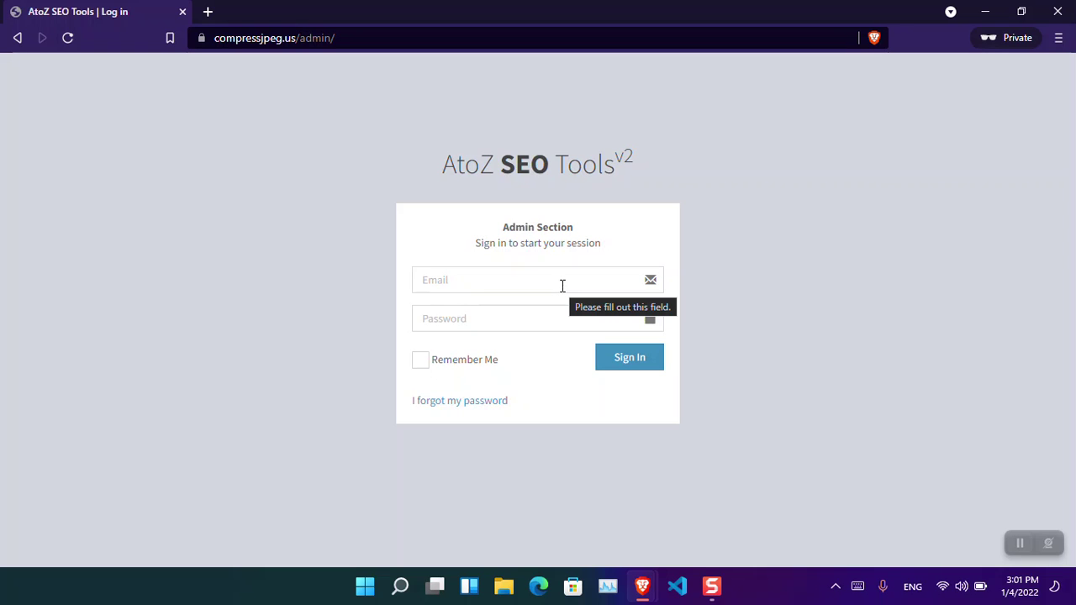
- Sign in to the admin section with the administrator's e-mail and account password
click(561, 286)
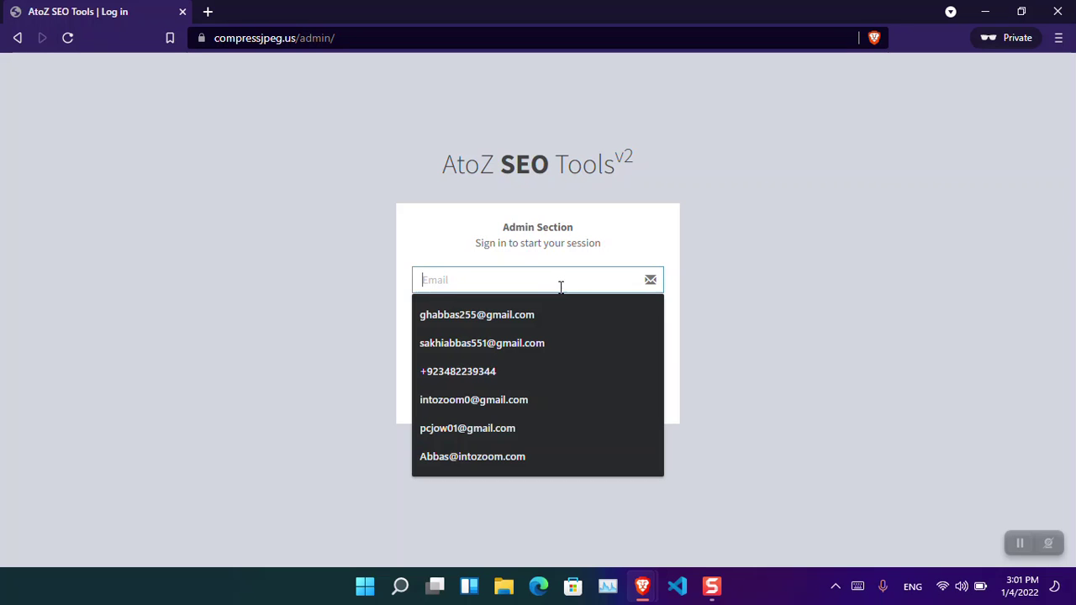
click(749, 246)
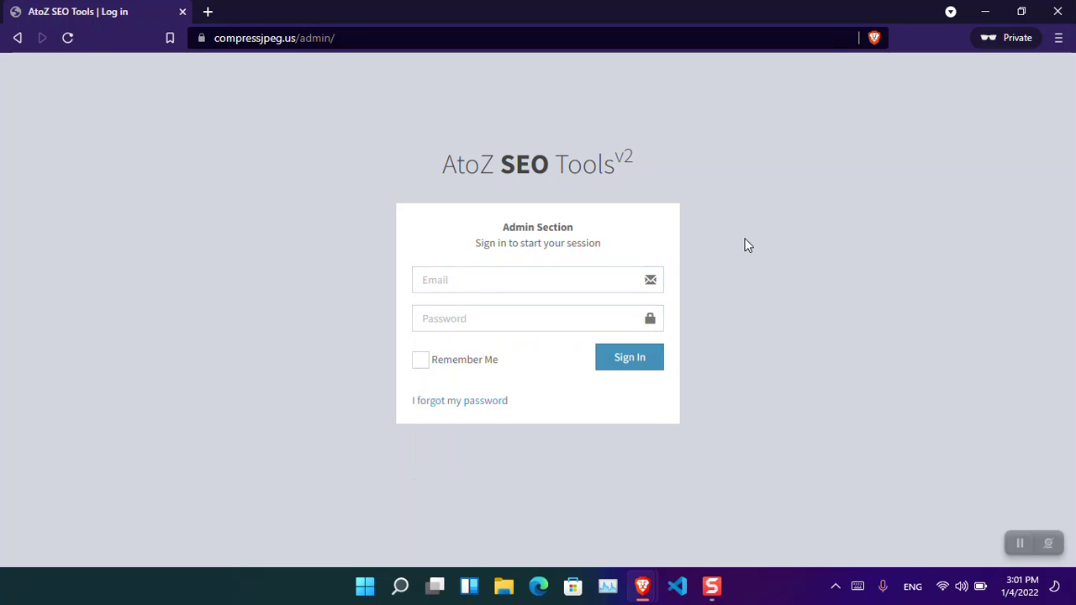
click(611, 275)
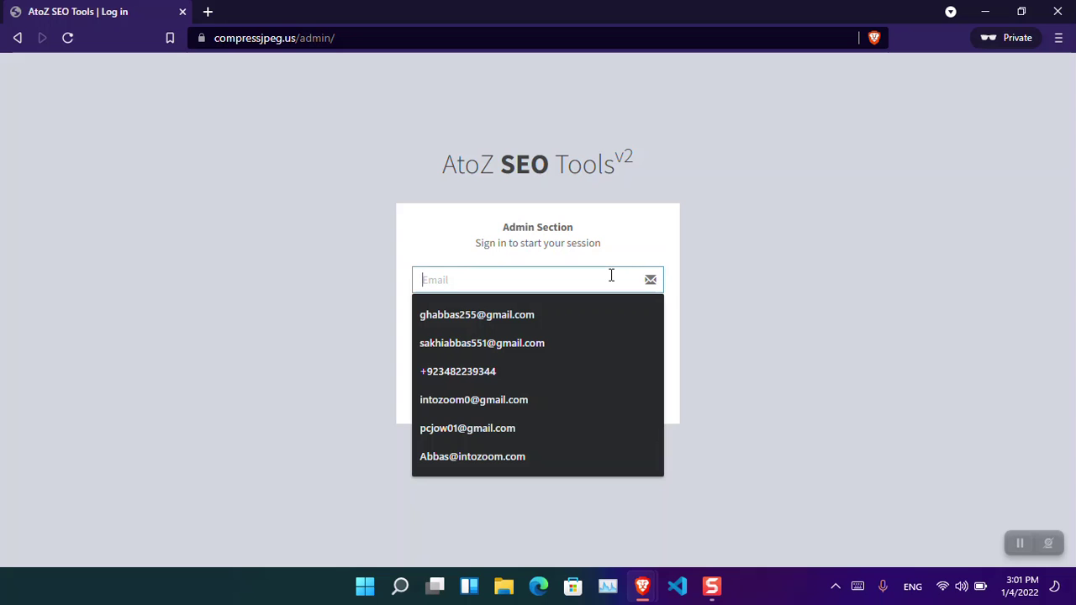
text(gh)
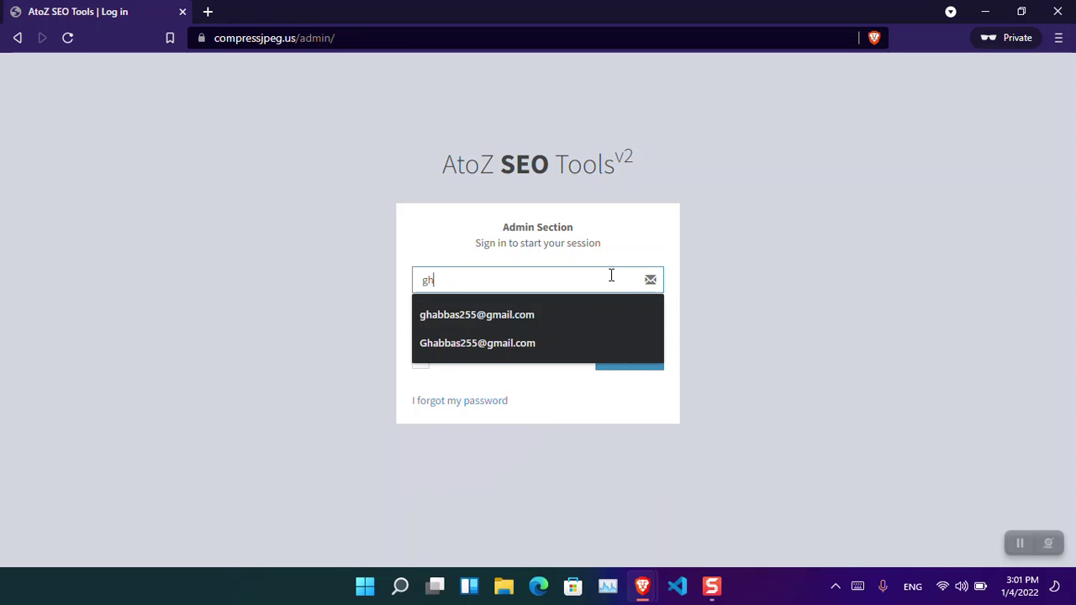
key(Down)
key(Tab)
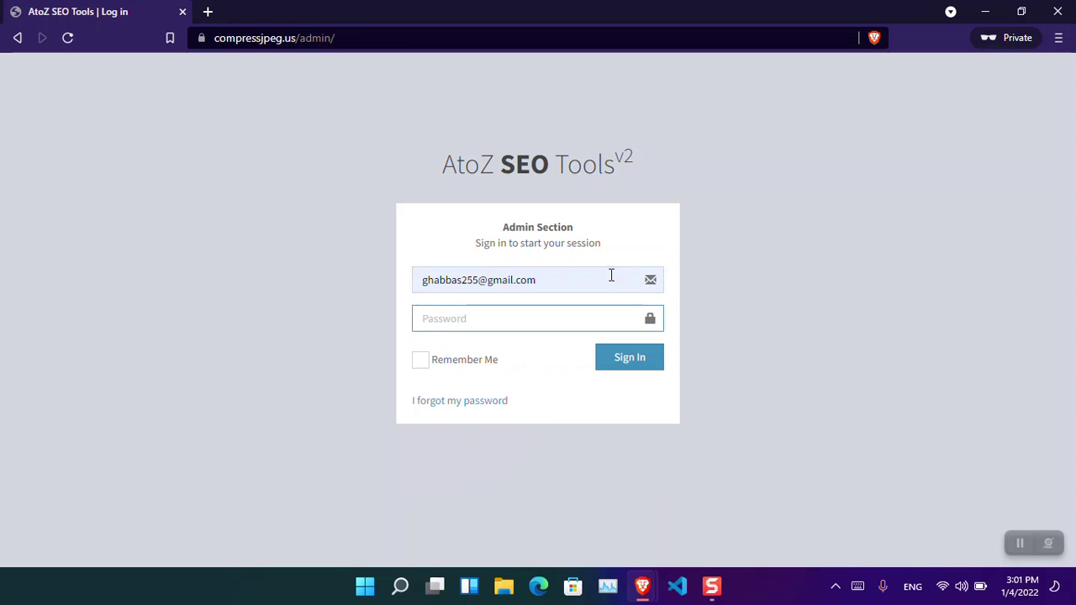
text(••••••••••••)
click(627, 364)
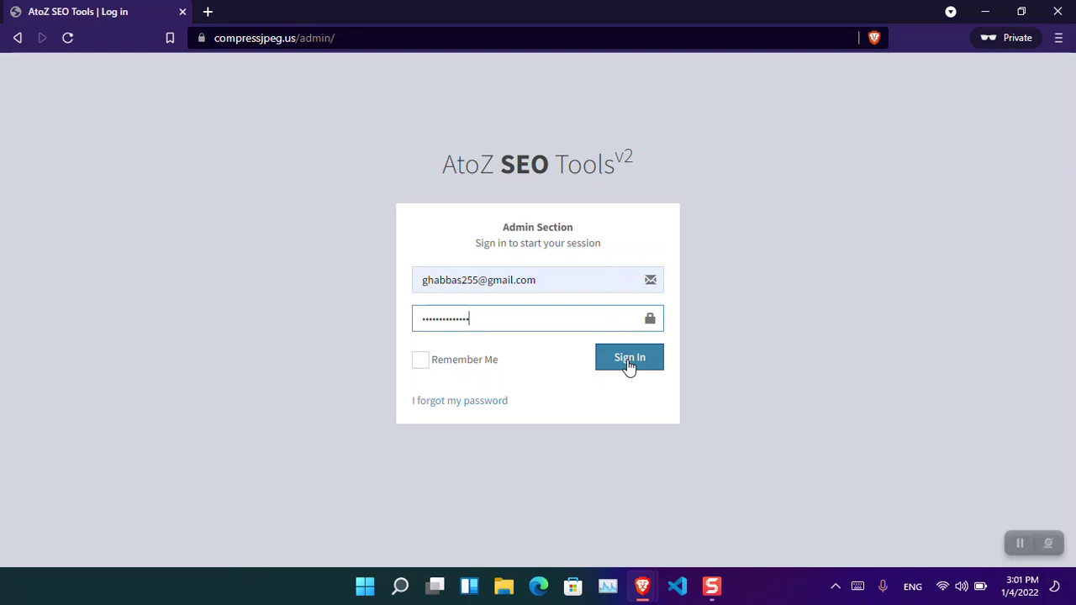
click(627, 363)
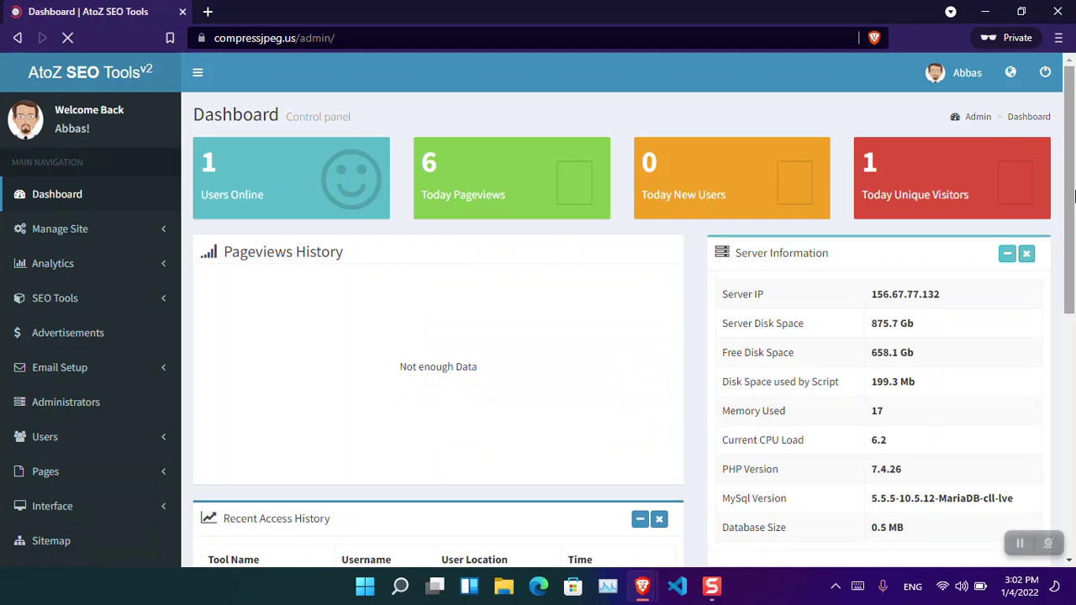
- Apply the SimpleX Theme as the site's default template in Manage Themes and confirm the change
scroll(1073, 237, down, 1)
drag(1075, 238, 1075, 246)
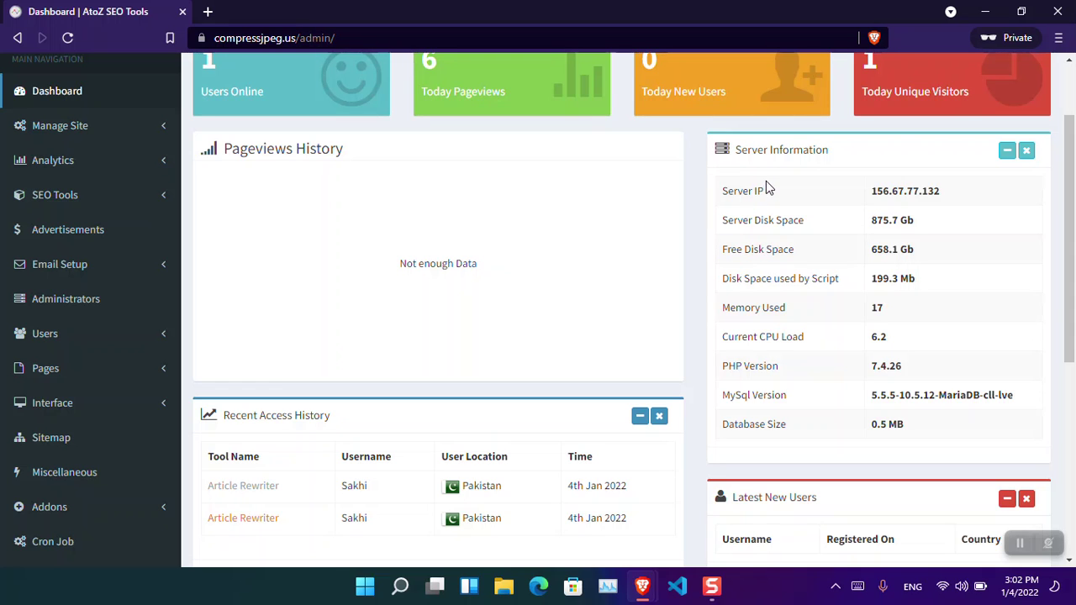
drag(1074, 200, 1074, 140)
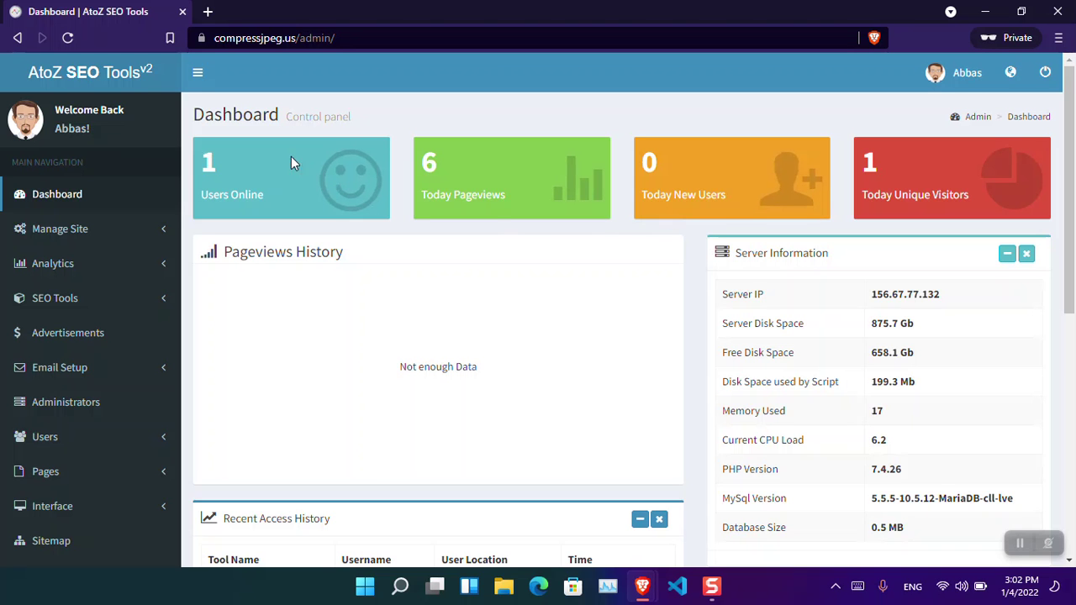
mouse_move(1074, 188)
mouse_down()
mouse_move(1075, 366)
mouse_move(1075, 182)
mouse_move(1075, 207)
mouse_up()
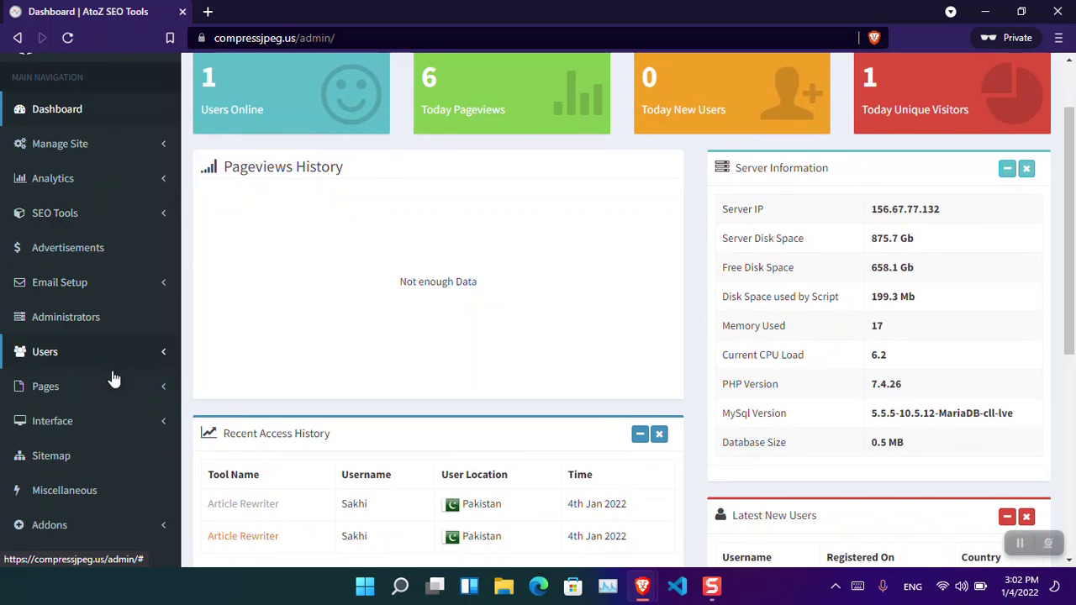
click(127, 420)
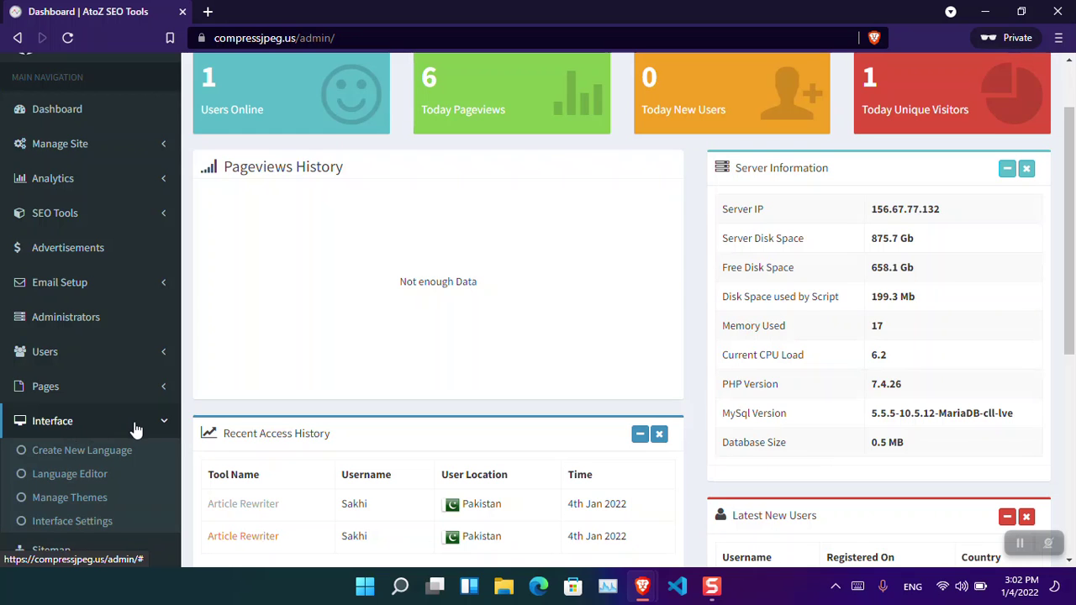
click(104, 502)
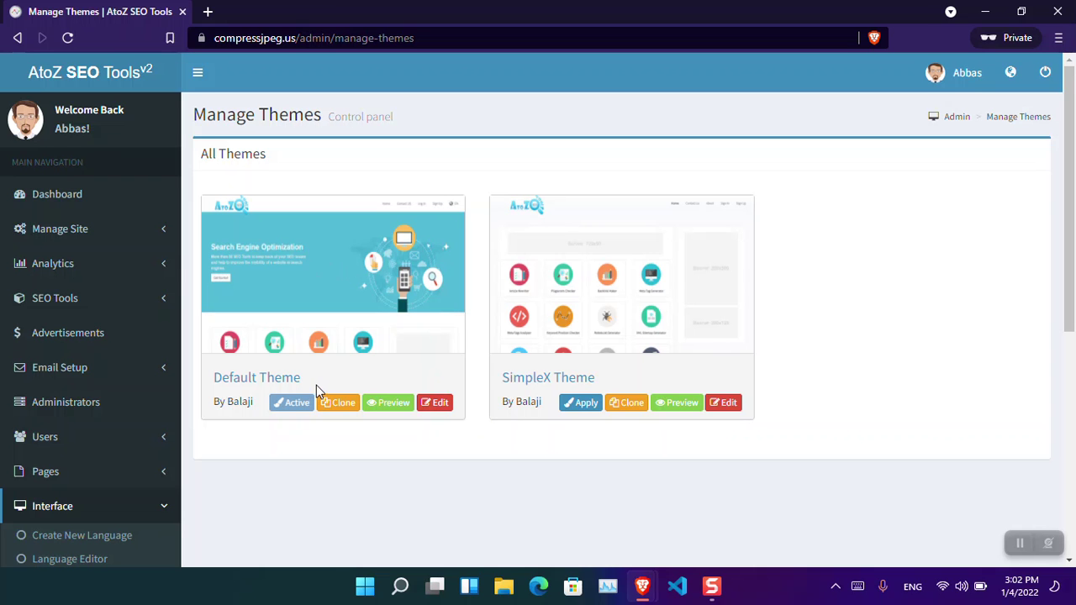
click(570, 405)
click(617, 125)
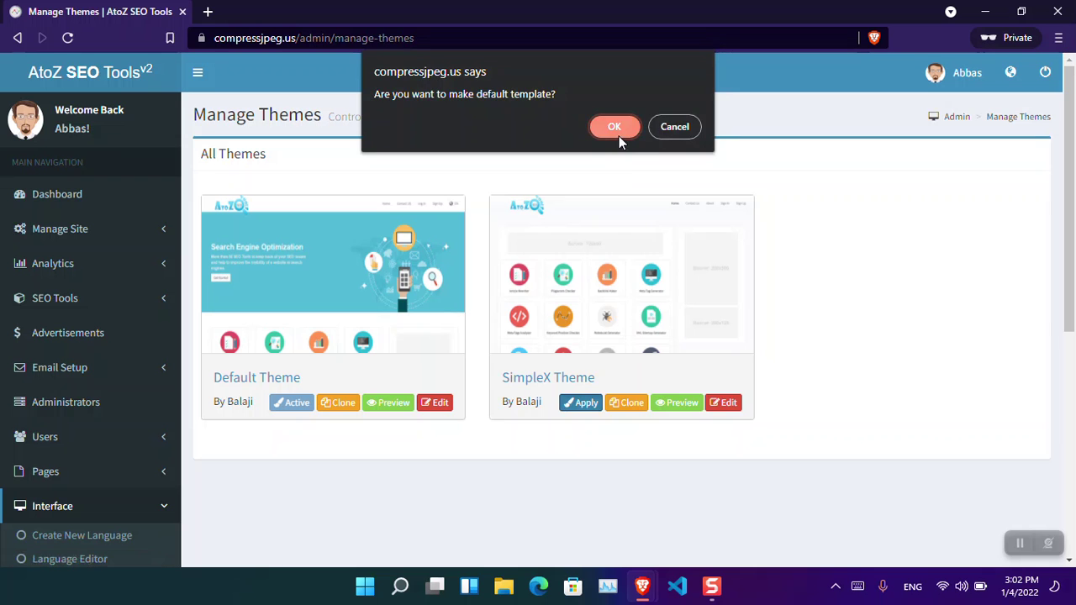
- Load compressjpeg.us in a new tab to check the home page with the applied theme
click(208, 11)
text(com)
key(Return)
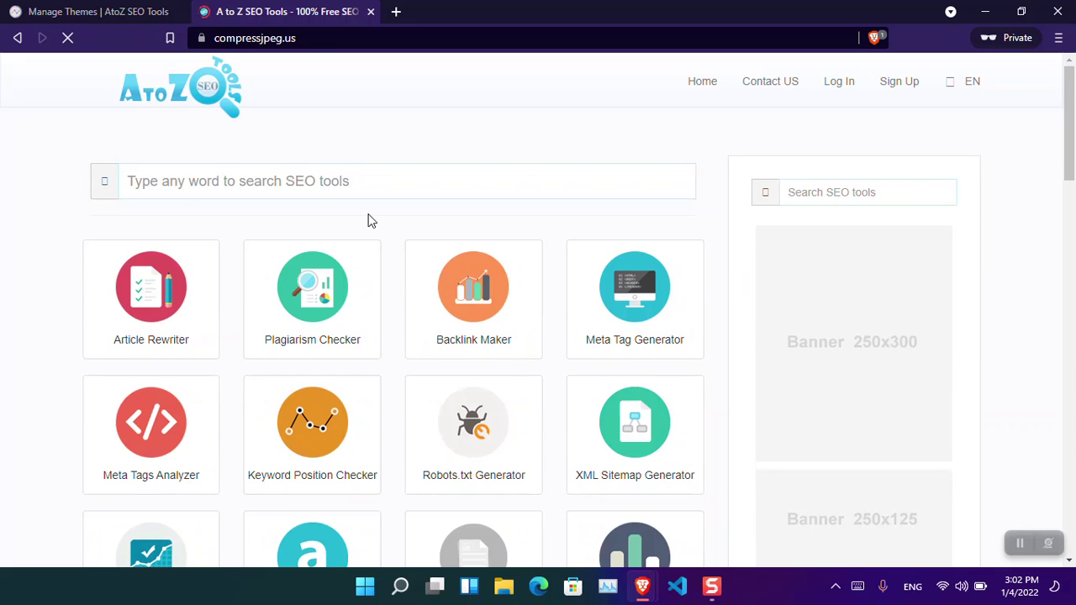
- Open the SimpleX theme's settings from Manage Themes and choose logo.png from the Desktop as the new logo
click(87, 9)
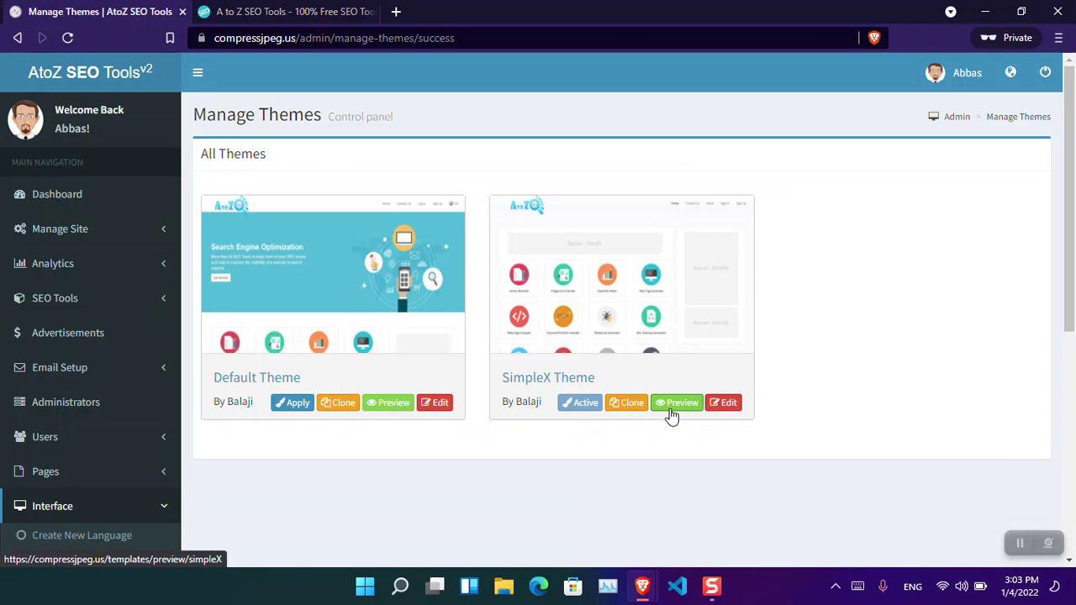
click(726, 404)
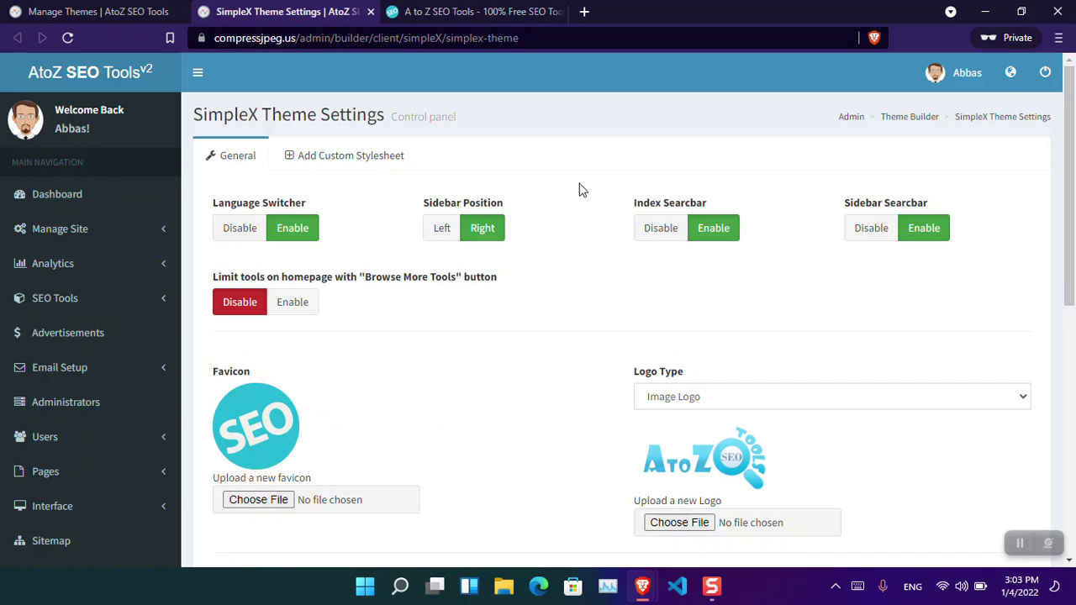
scroll(1073, 212, down, 1)
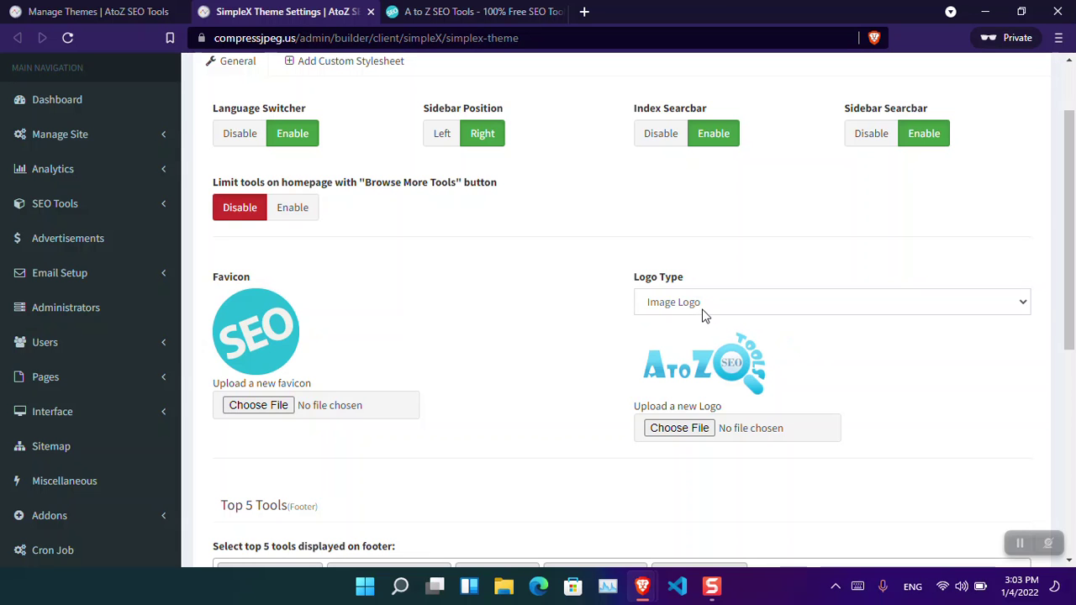
click(700, 429)
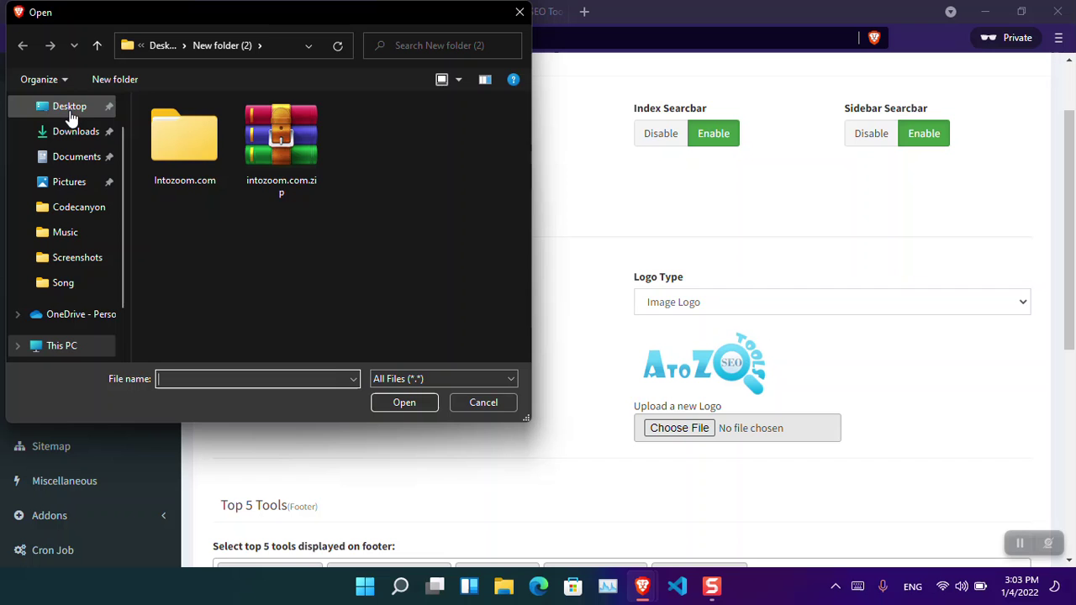
click(72, 118)
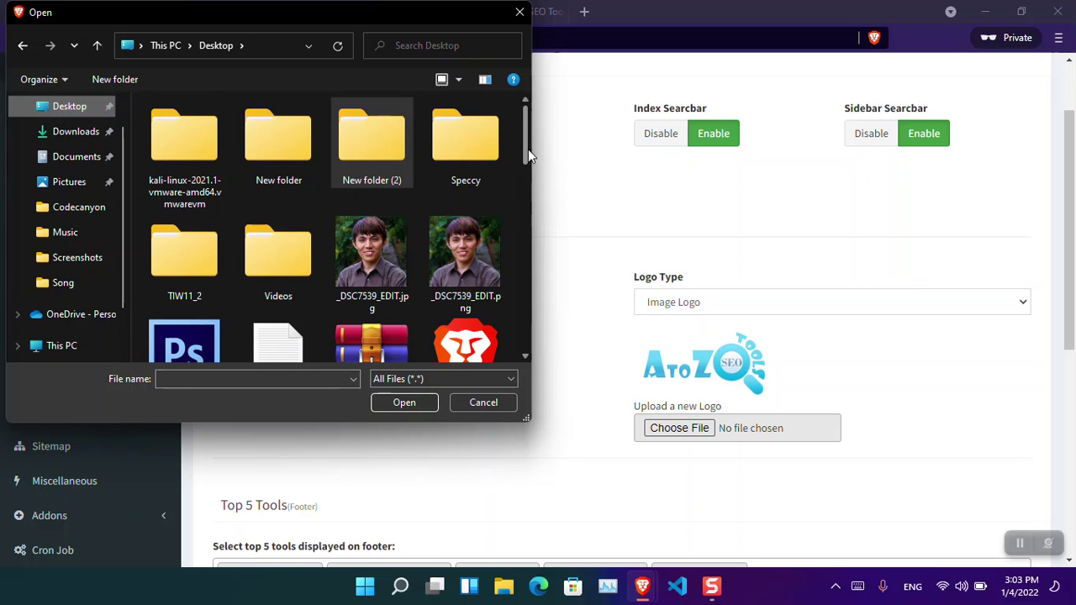
drag(528, 149, 534, 332)
double_click(182, 148)
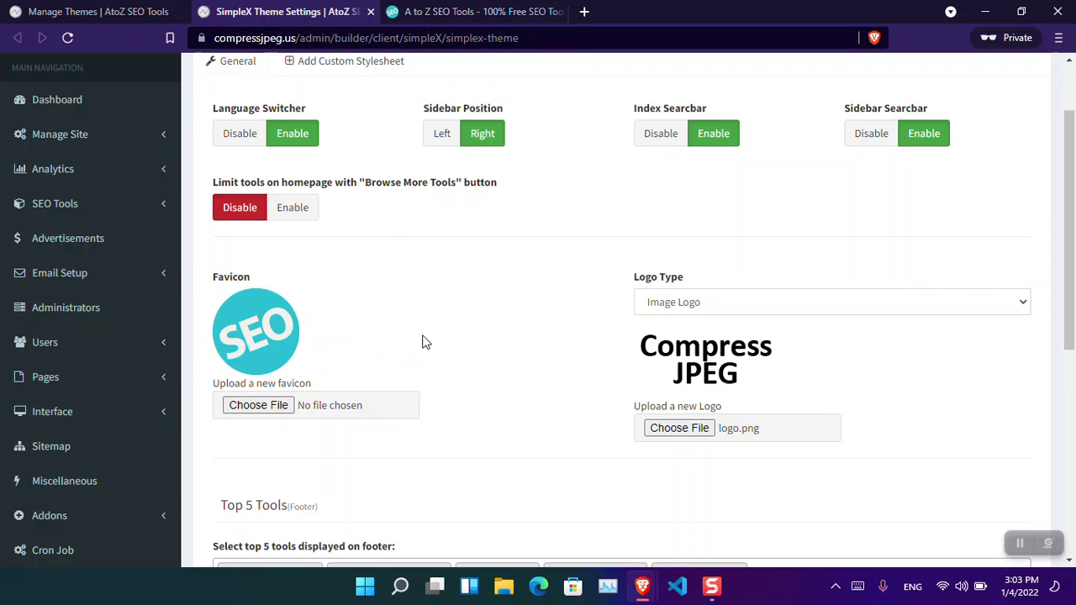
- Review the footer's About Us text, save the SimpleX theme settings, and return to the main browser window
drag(1072, 286, 1074, 427)
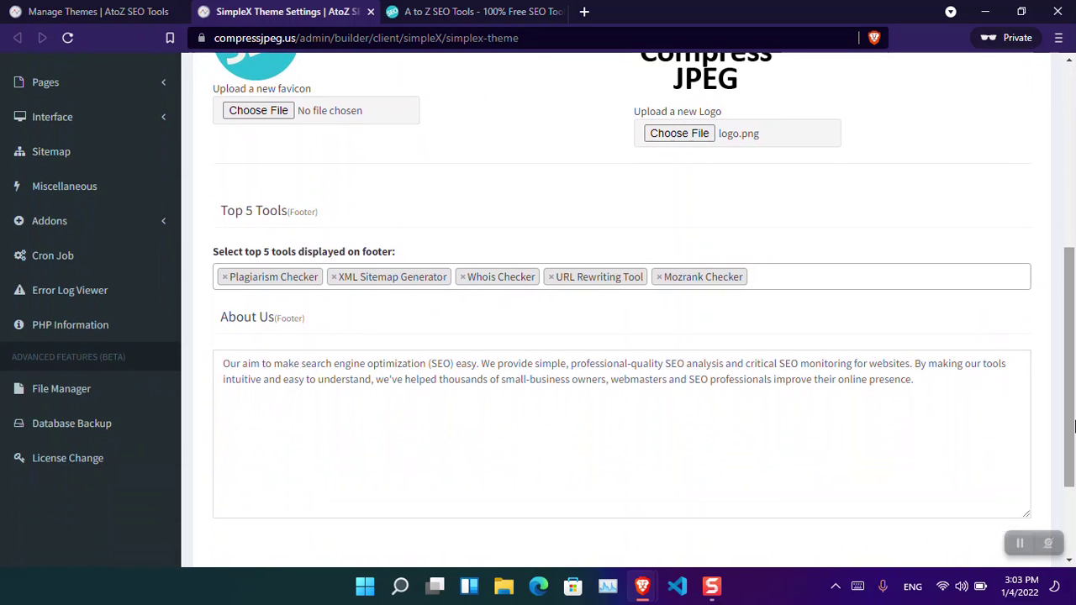
drag(929, 383, 277, 380)
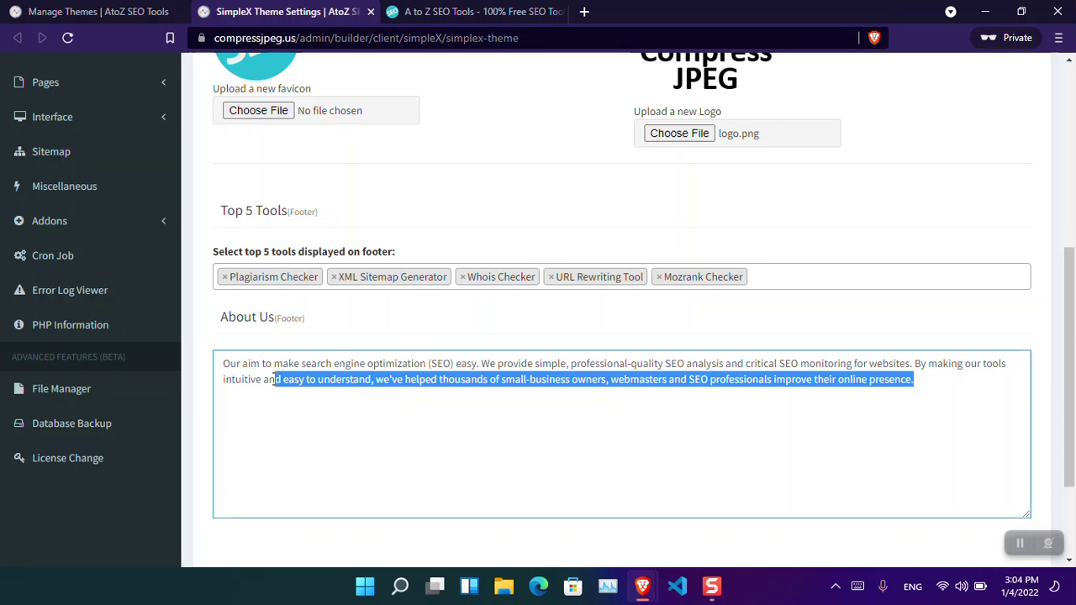
drag(1066, 348, 1074, 444)
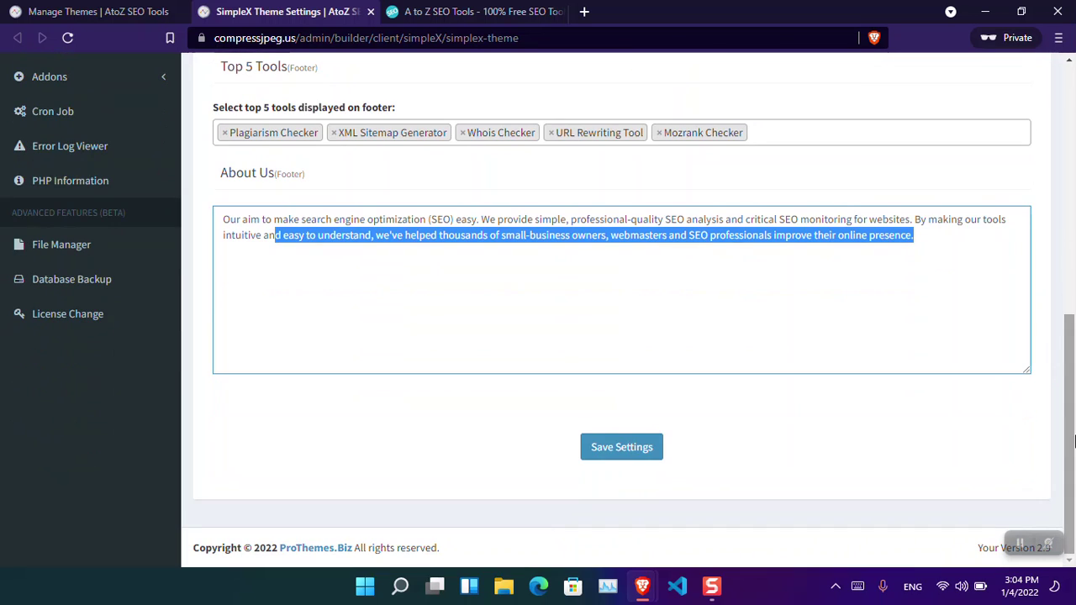
mouse_move(1075, 443)
mouse_down()
mouse_move(1074, 198)
mouse_move(1074, 437)
mouse_up()
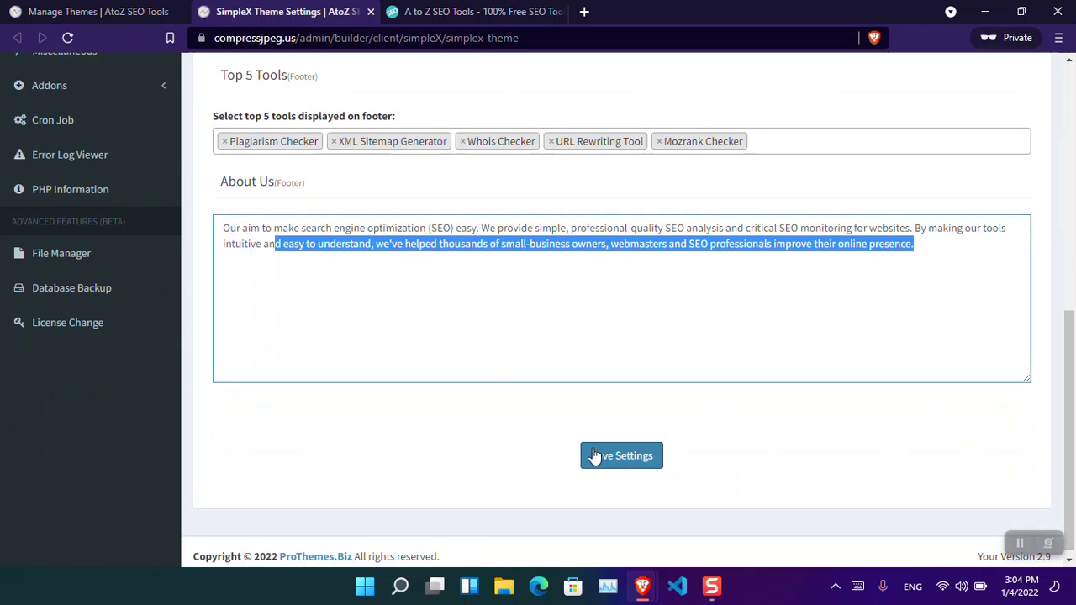
click(586, 456)
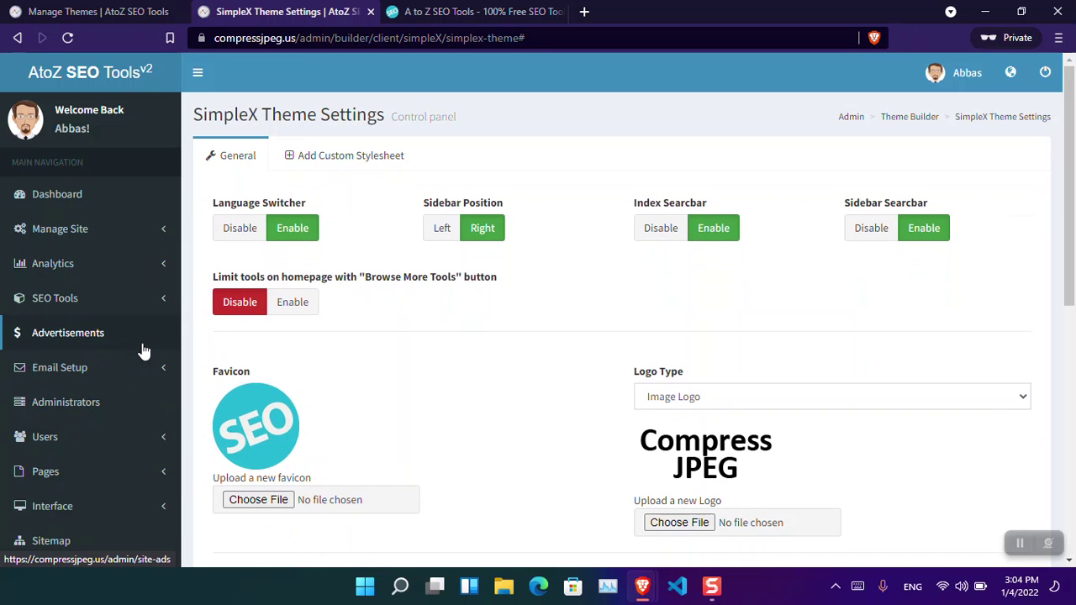
click(985, 11)
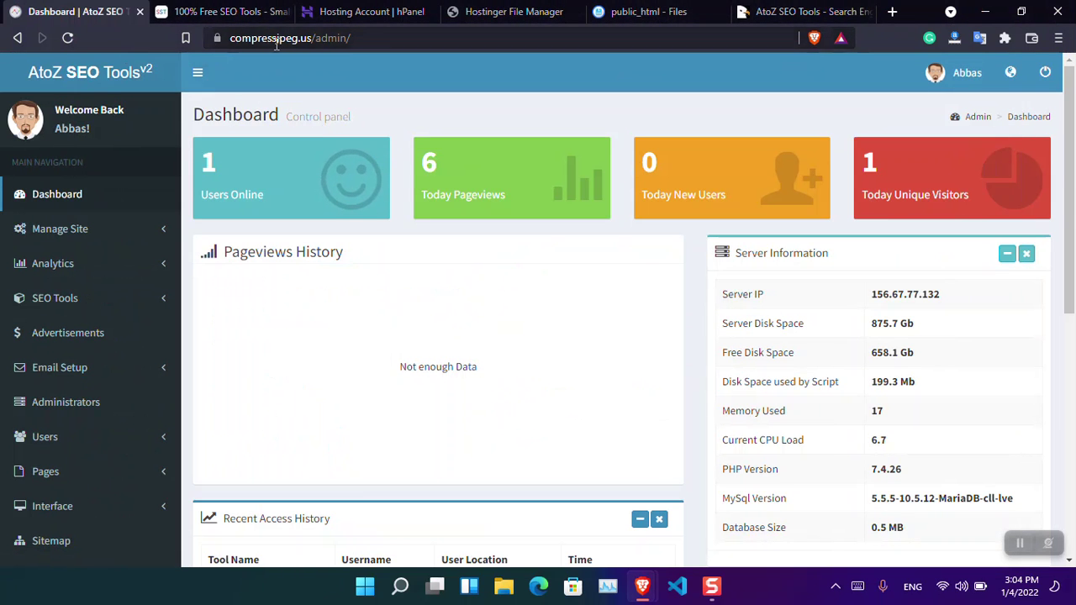
- Load the compressjpeg.us home page in place of the admin dashboard to check the new logo and tool layout
drag(313, 39, 521, 17)
key(BackSpace)
key(Return)
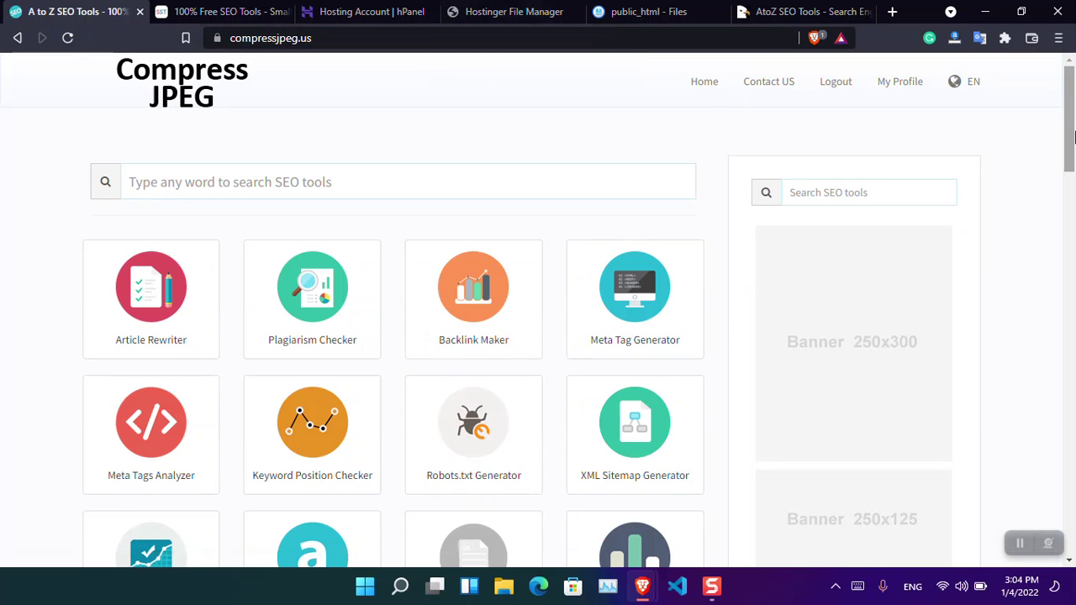
mouse_move(1073, 136)
mouse_down()
mouse_move(1073, 225)
mouse_move(1074, 130)
mouse_up()
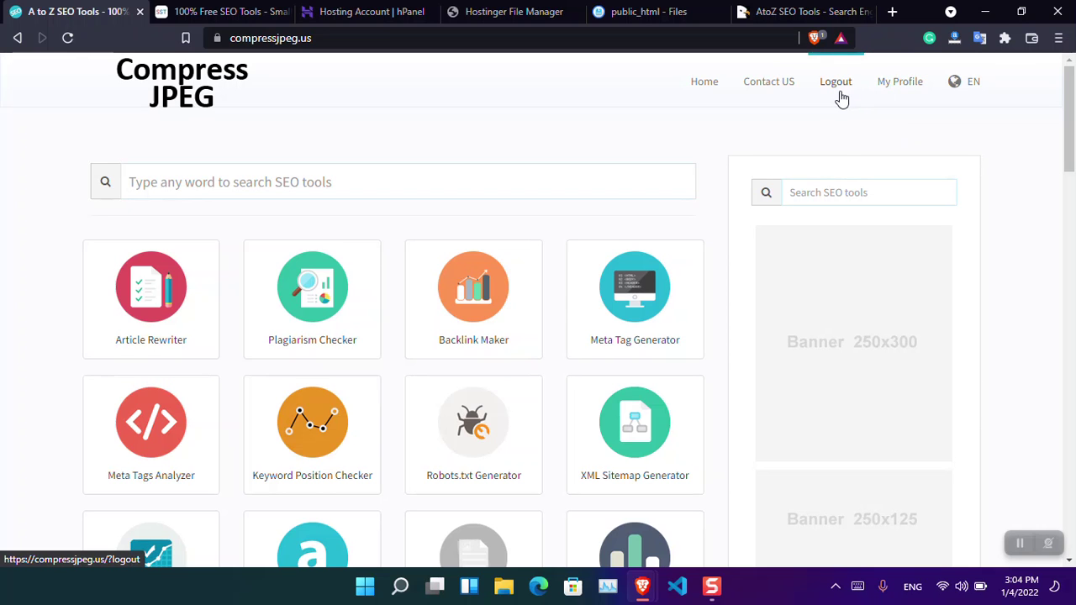
- Switch to the private browser window and load compressjpeg.us in a new tab to check the home page as a visitor
mouse_move(658, 586)
click(701, 517)
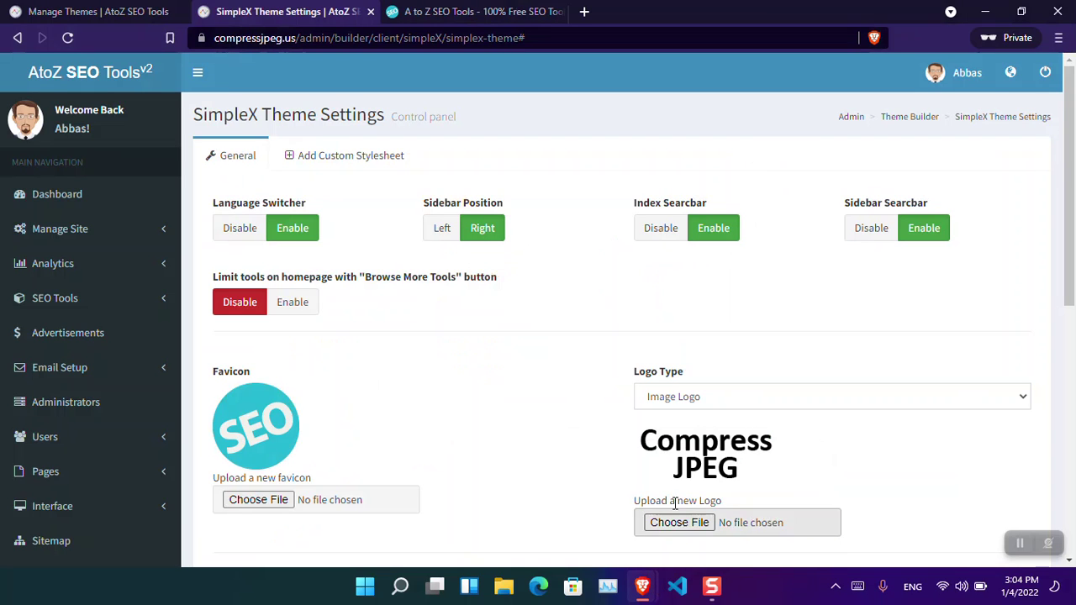
click(585, 12)
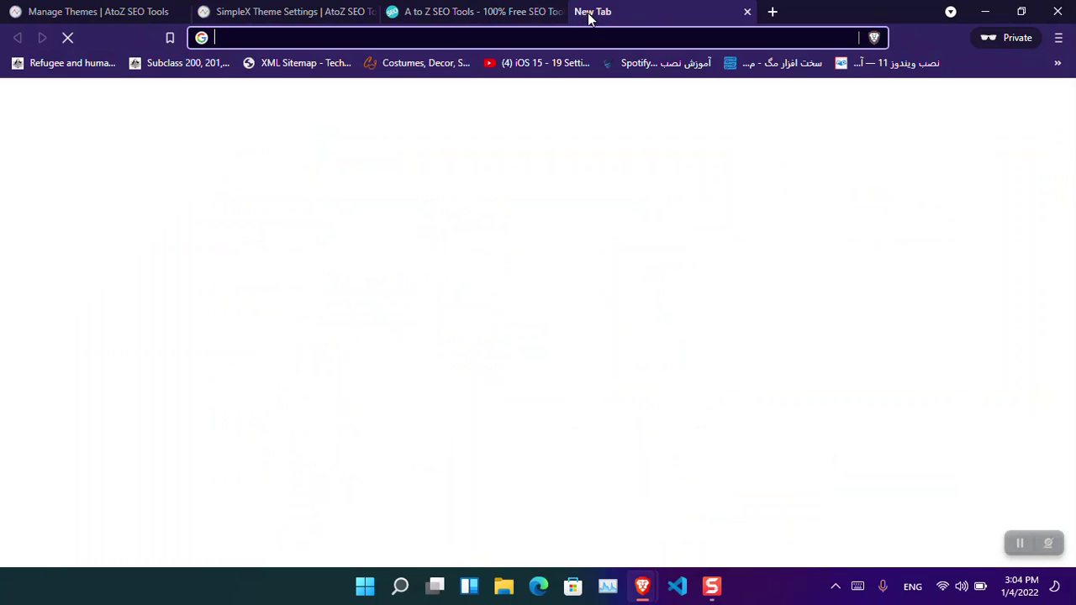
text(co)
key(Right)
key(Return)
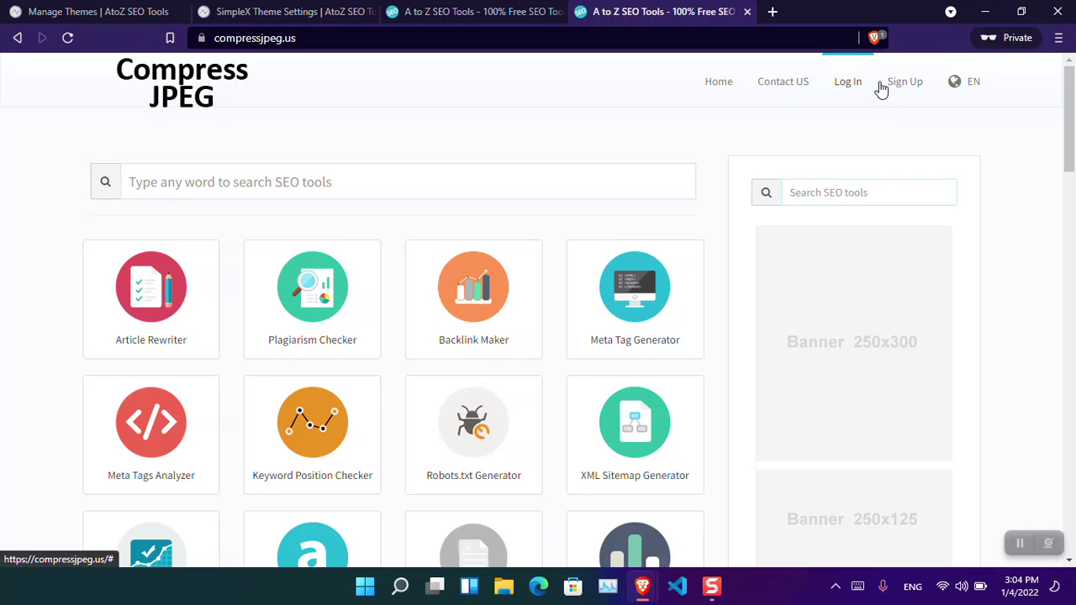
drag(1073, 137, 1070, 484)
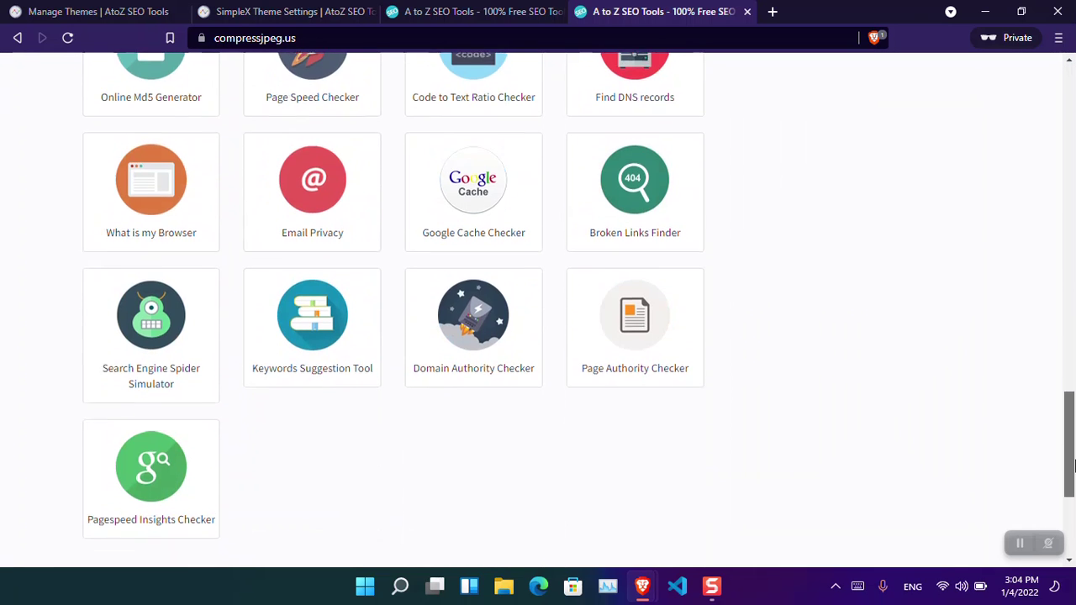
click(191, 494)
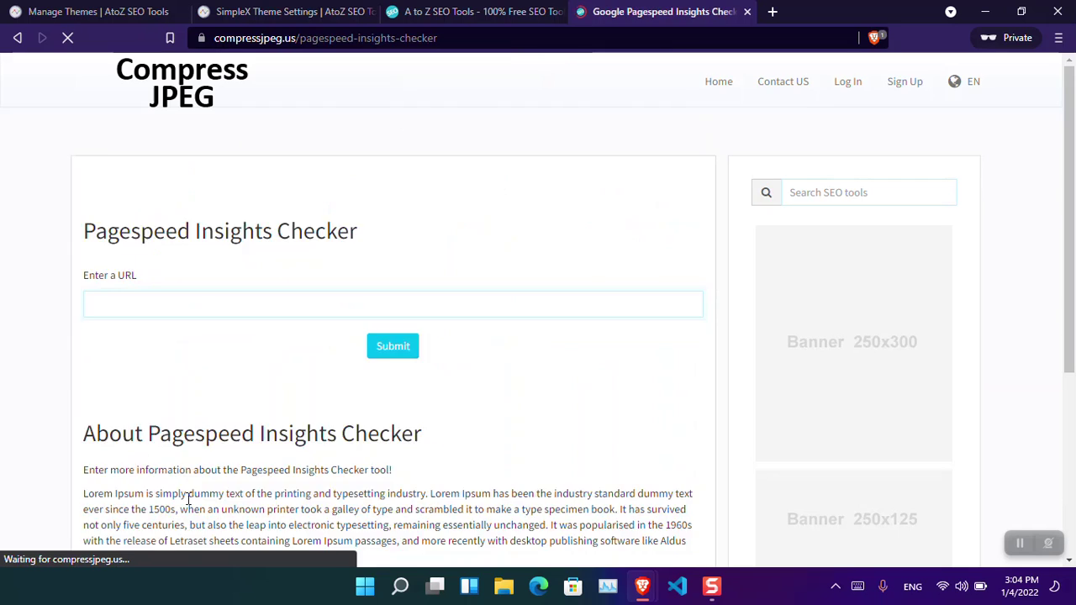
click(390, 372)
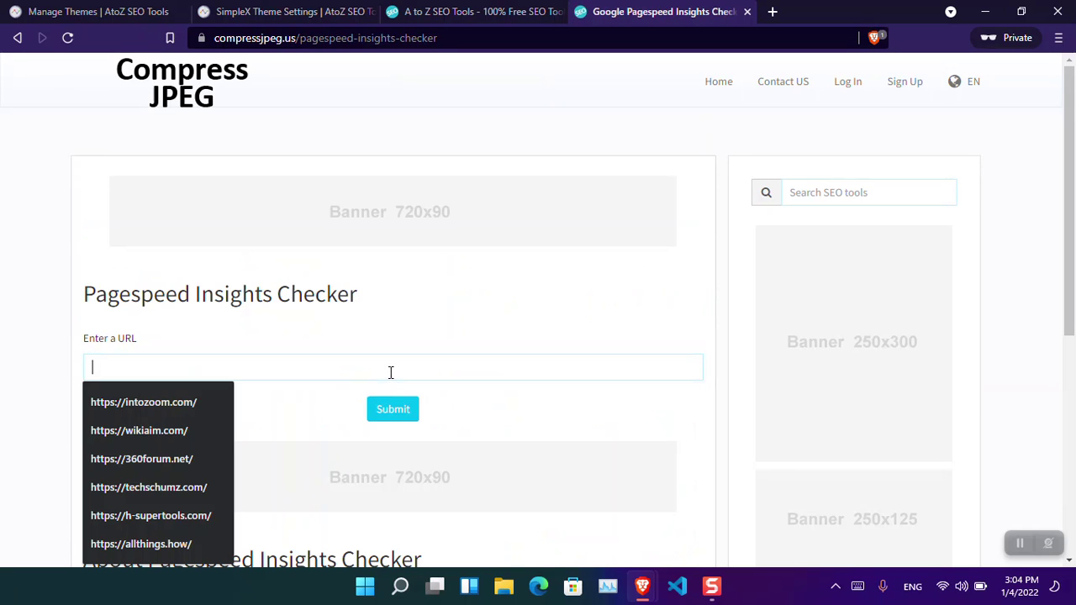
key(Down)
key(Return)
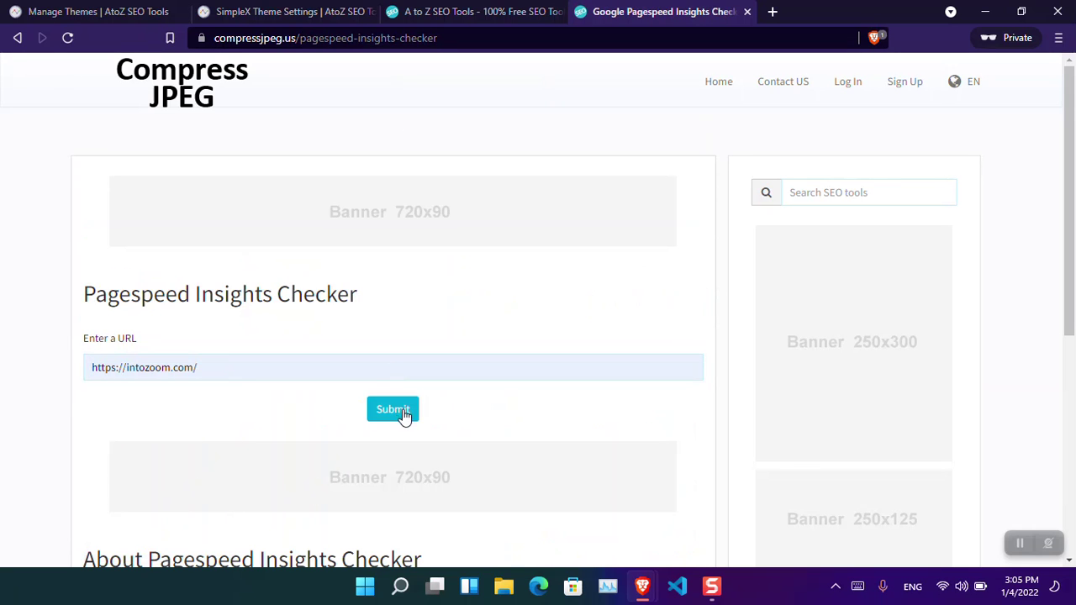
click(403, 412)
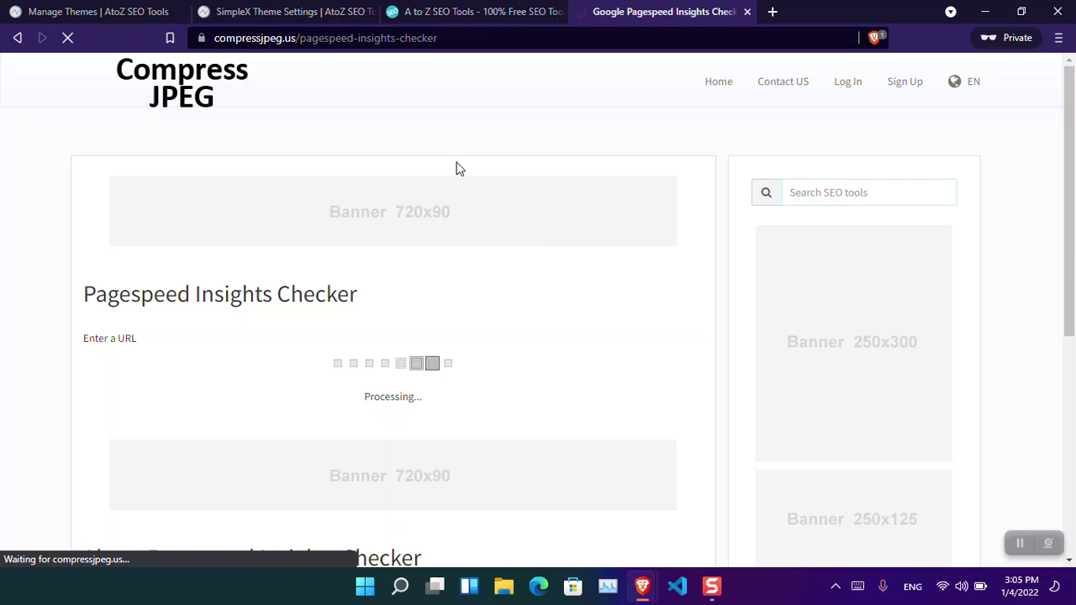
- View the Advertisements settings in the admin panel and expand the Manage Site options
click(168, 8)
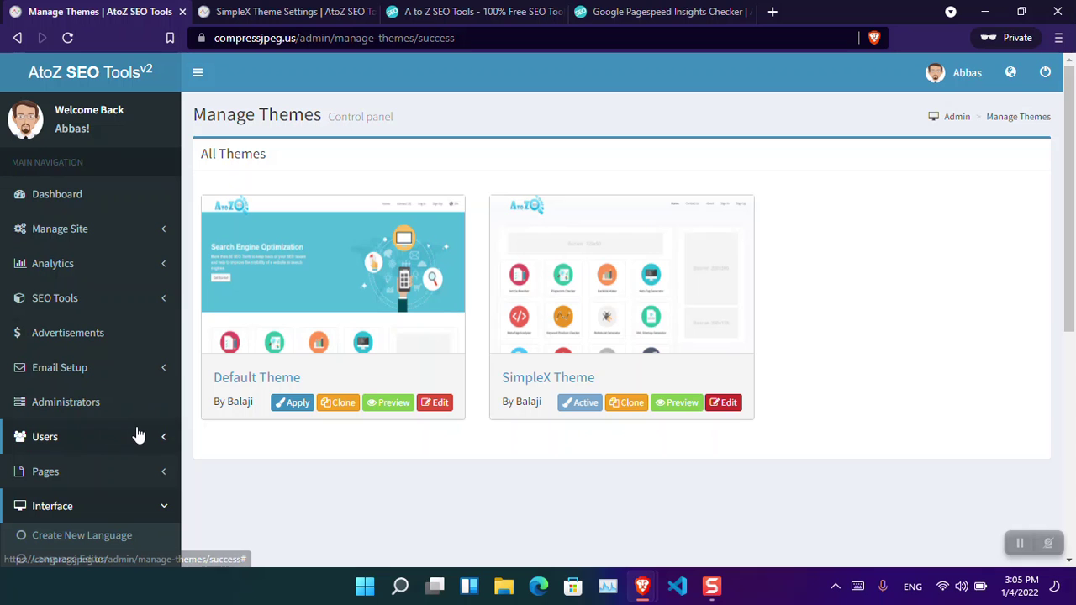
click(93, 336)
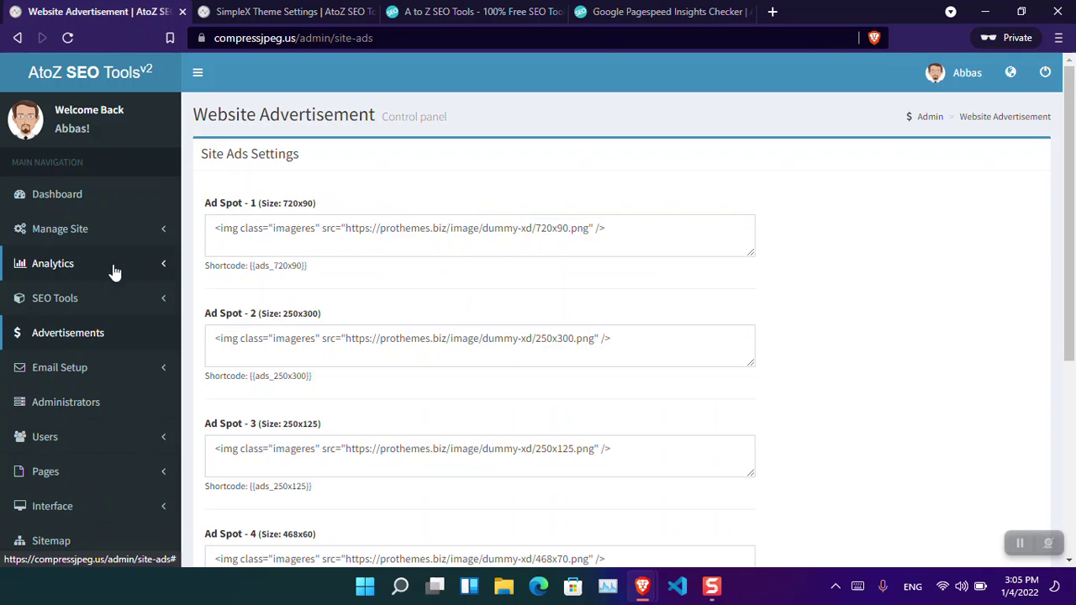
click(142, 236)
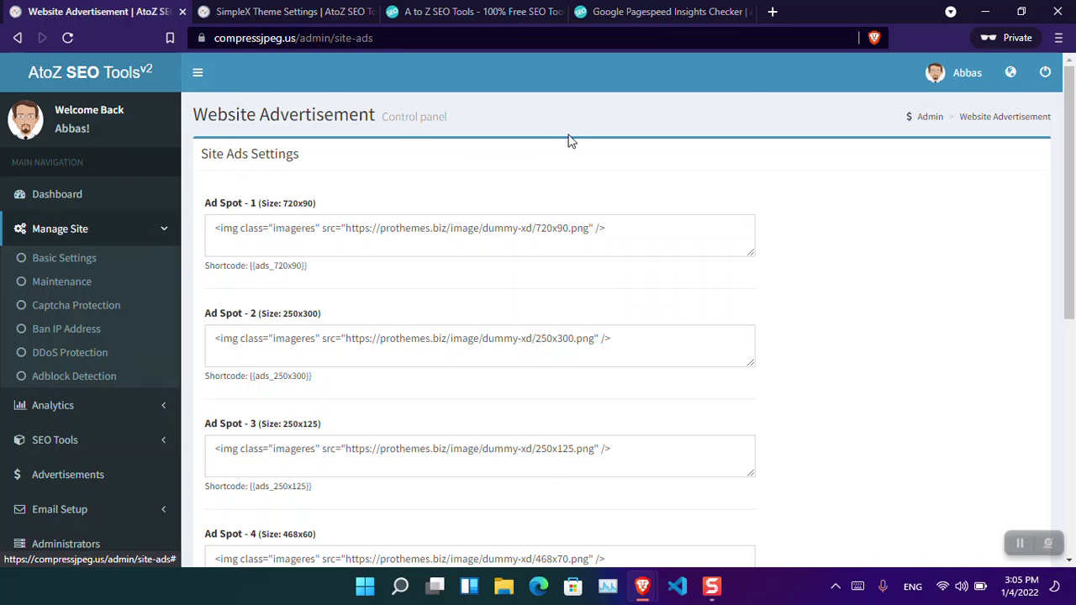
- Review the Pagespeed Insights Checker report for intozoom.com, then return to the main browser window
click(656, 12)
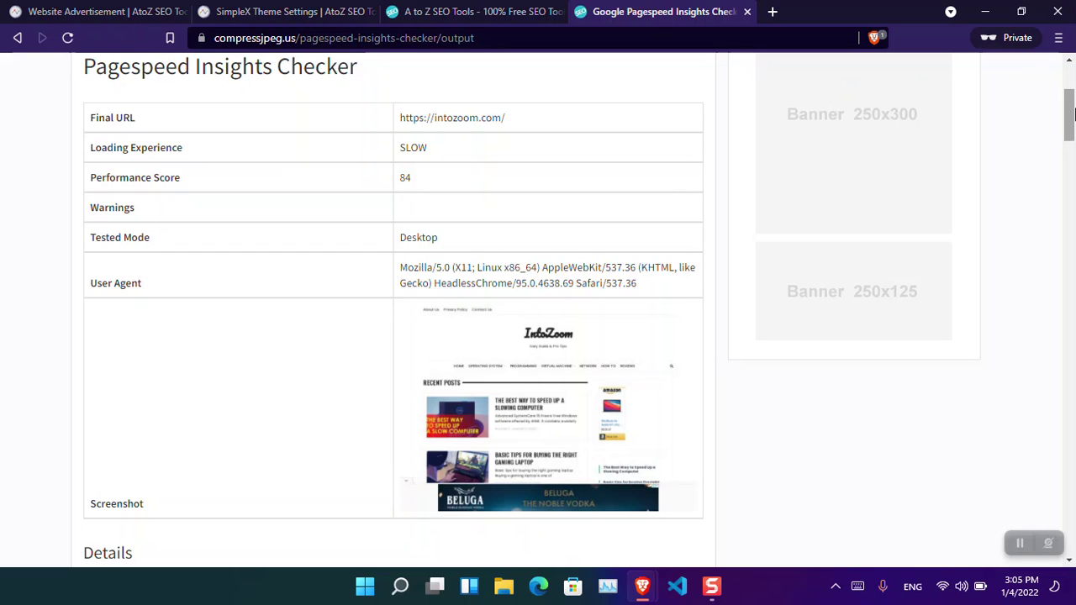
scroll(1069, 109, up, 3)
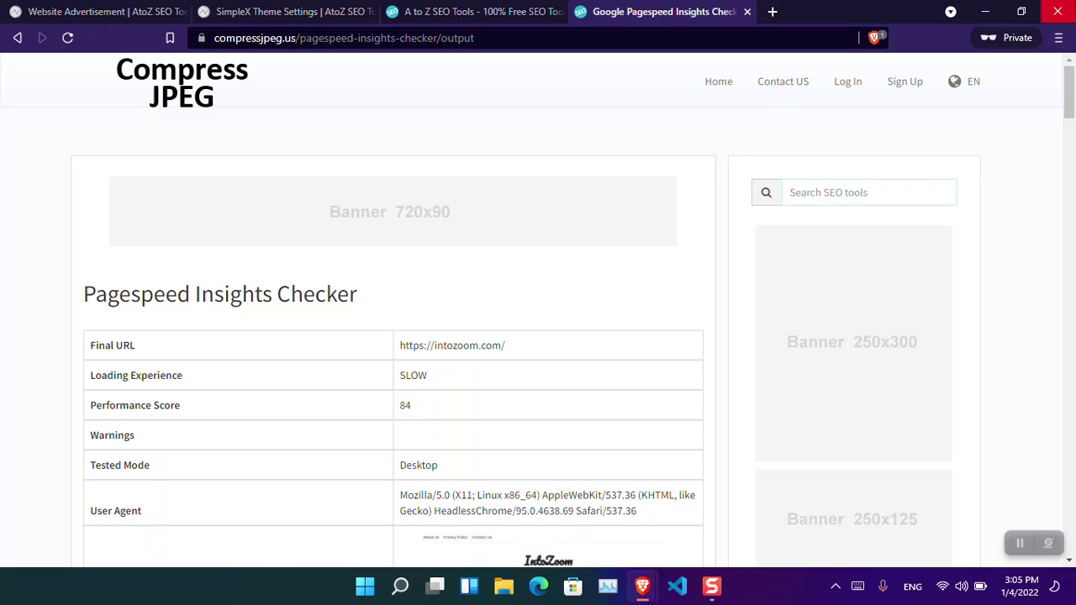
click(985, 12)
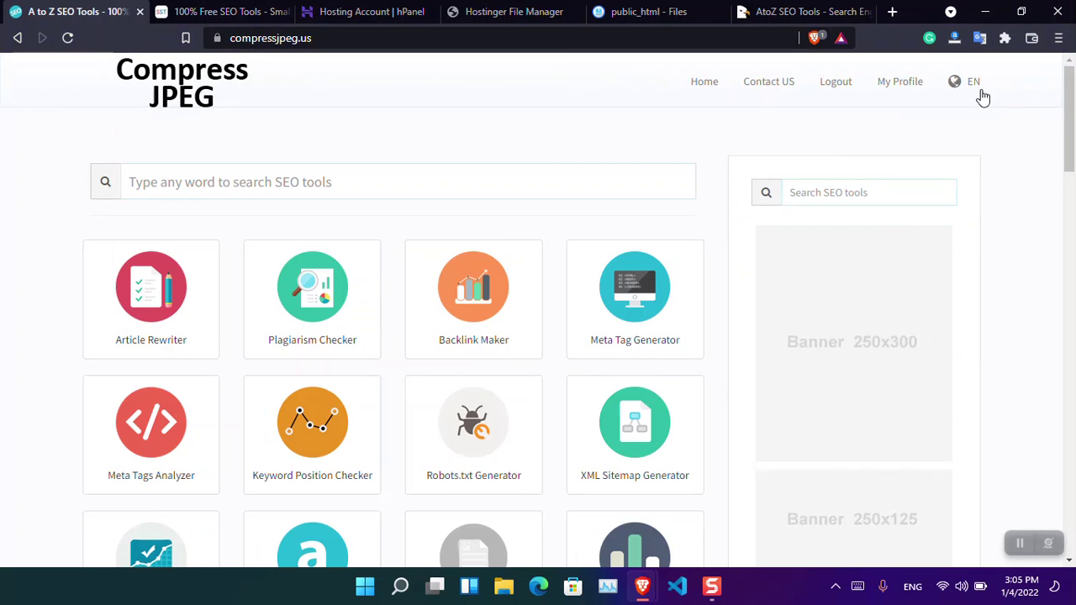